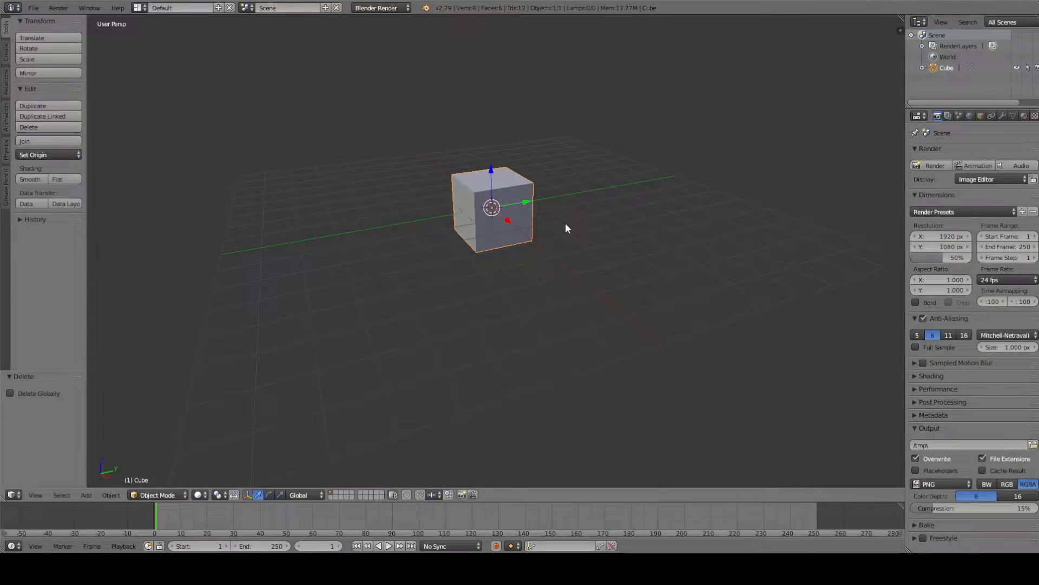
# Add a plane, move its mesh 5 units down below the cube, and enlarge it to carpet size.
pyautogui.hotkey('shift', 'a')
pyautogui.moveTo(566, 223)
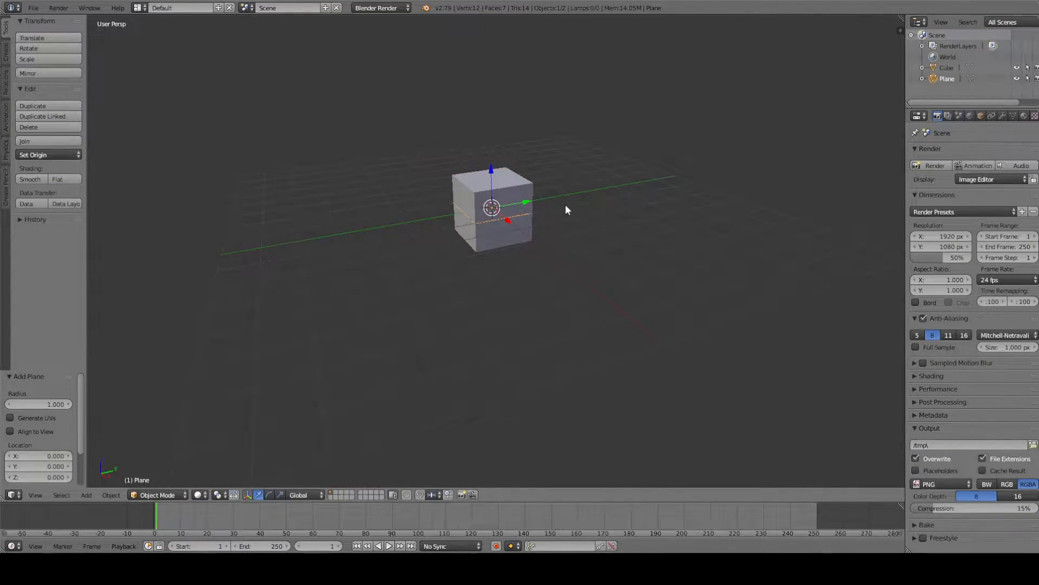
pyautogui.press('Tab')
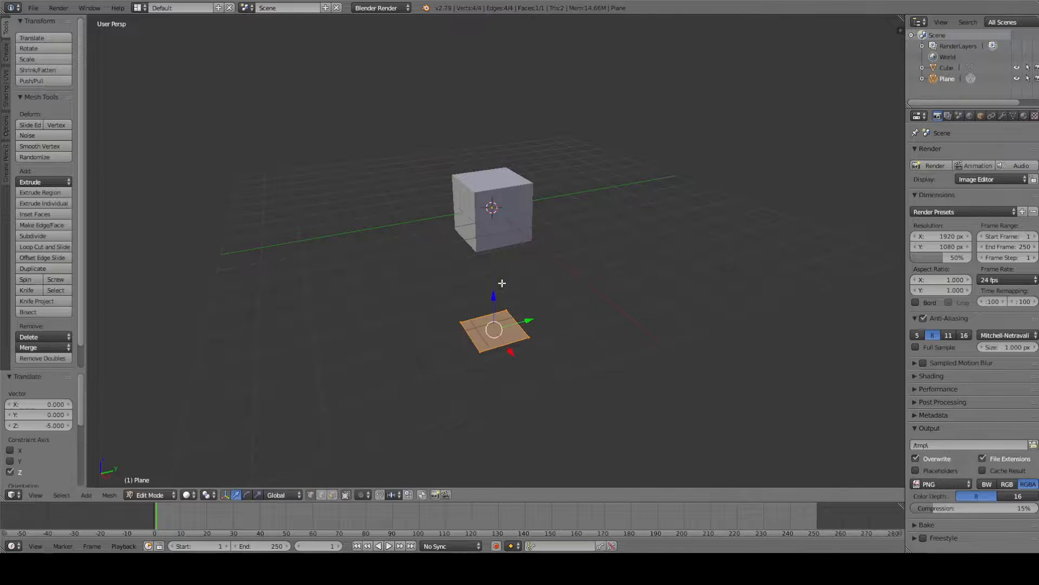
pyautogui.press('s')
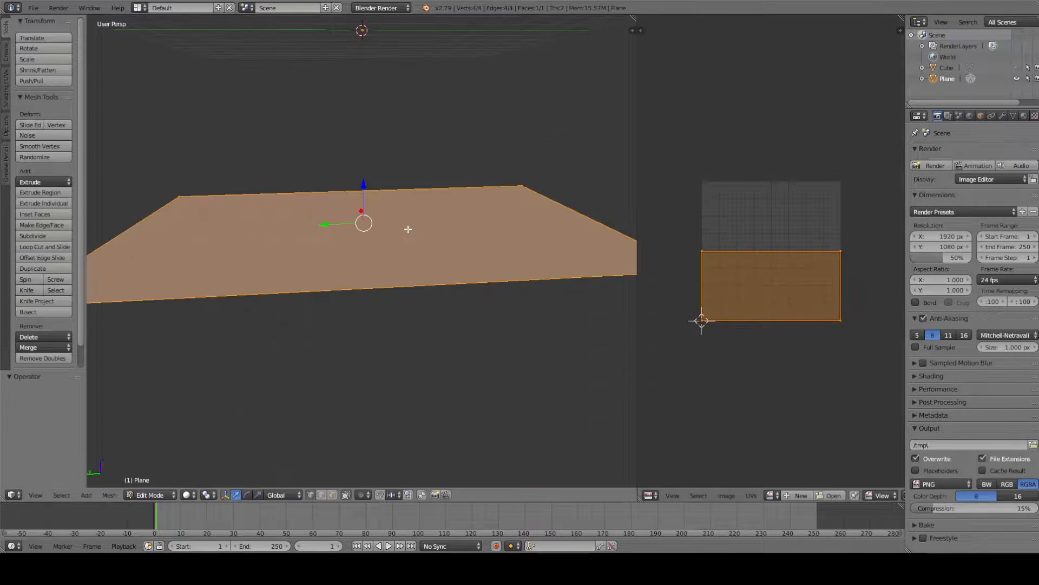
# Divide the carpet plane into eight equal strips with seven evenly spaced loop cuts.
pyautogui.click(350, 207)
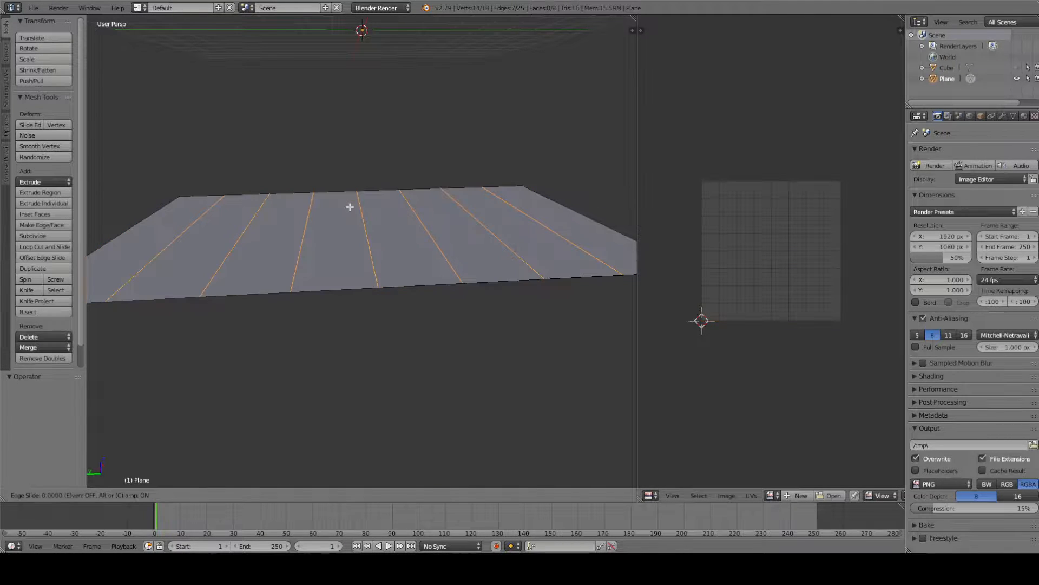
pyautogui.rightClick(350, 207)
pyautogui.moveTo(375, 145); pyautogui.dragTo(389, 205, button='middle')
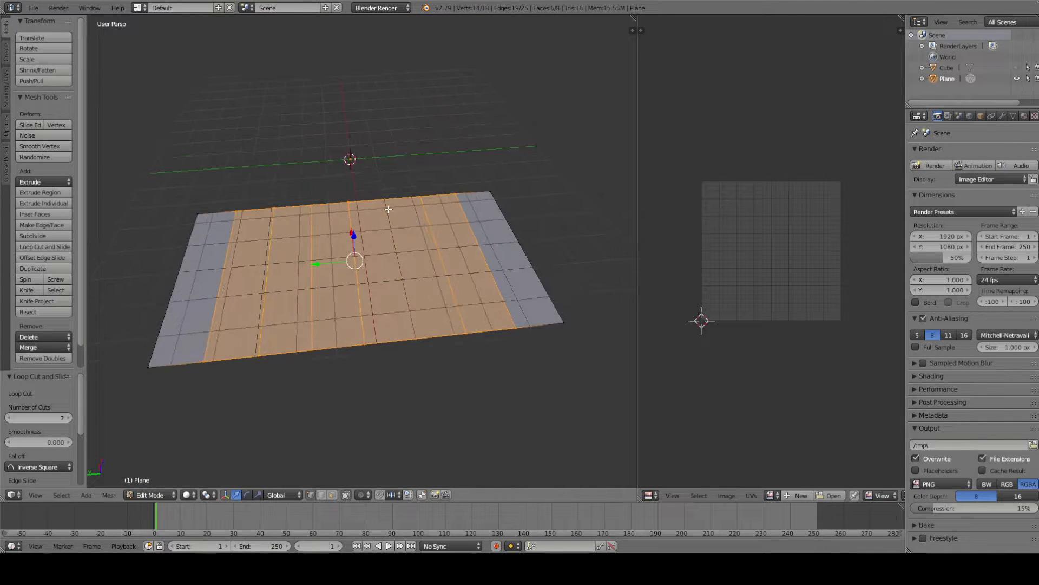
pyautogui.press('a')
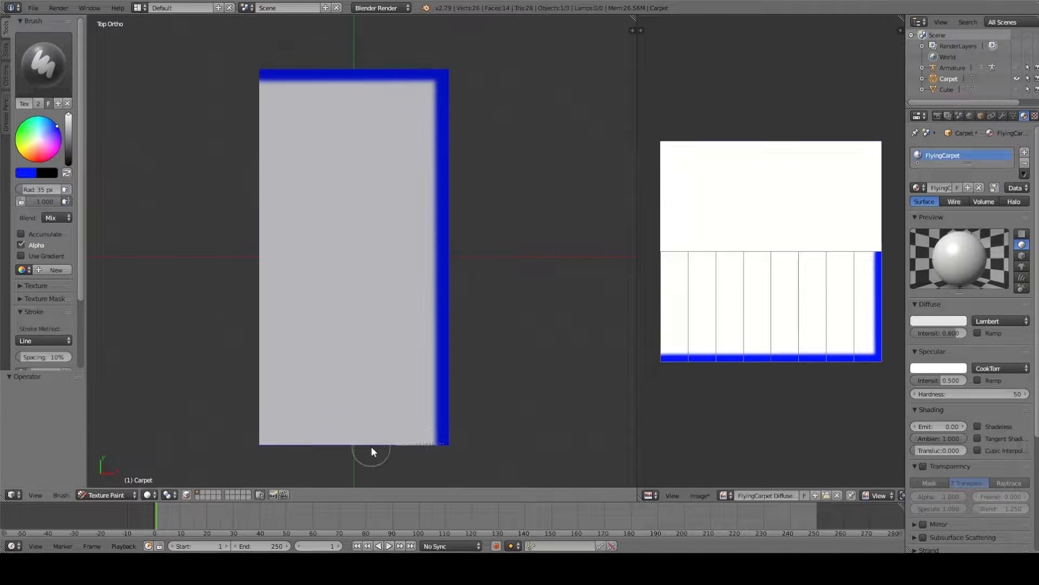
# Paint a red band with straight lines inside the carpet's blue border and fill its centre red using the Space stroke method.
pyautogui.moveTo(280, 428); pyautogui.dragTo(279, 428)
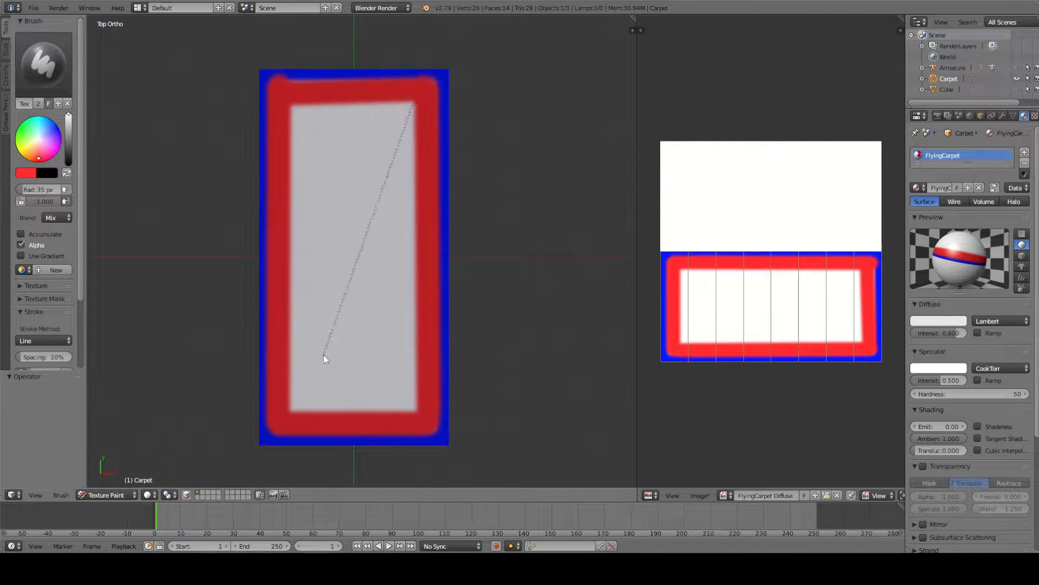
pyautogui.moveTo(325, 358); pyautogui.dragTo(295, 409)
pyautogui.click(33, 341)
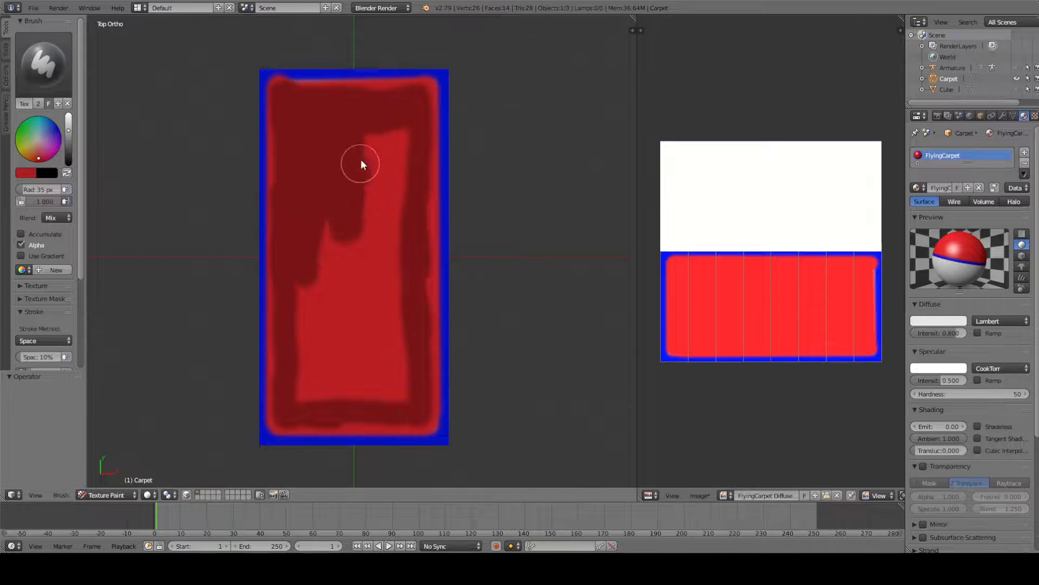
# Raise the brush colour to a brighter red and undo the last diagonal lattice strokes on the carpet.
pyautogui.click(68, 116)
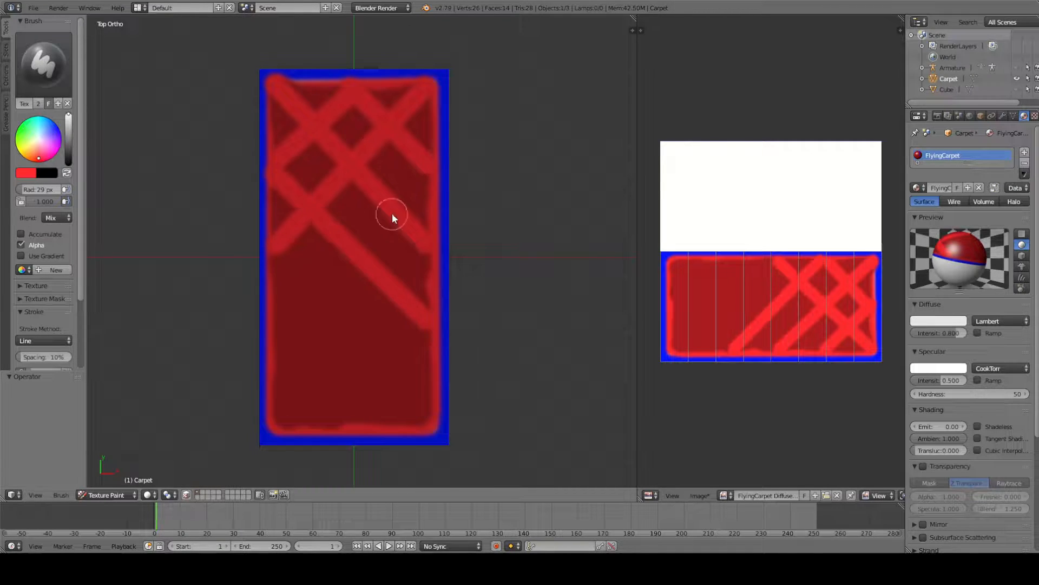
pyautogui.hotkey('ctrl', 'z')
pyautogui.hotkey('ctrl', 'z')
pyautogui.hotkey('ctrl', 'z')
pyautogui.hotkey('ctrl', 'z')
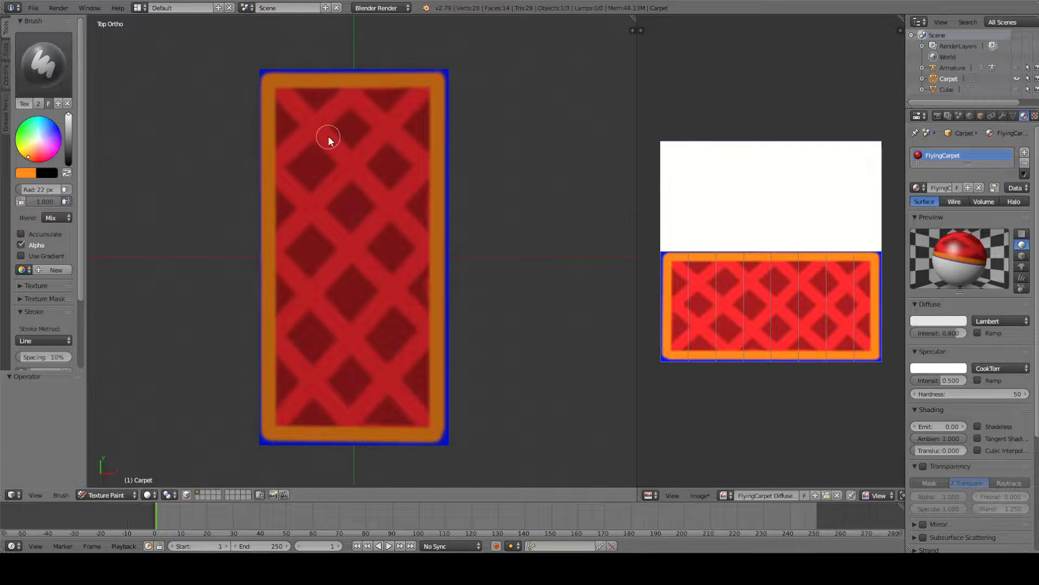
# Save the carpet's painted texture image.
pyautogui.scroll(1, 393, 327)
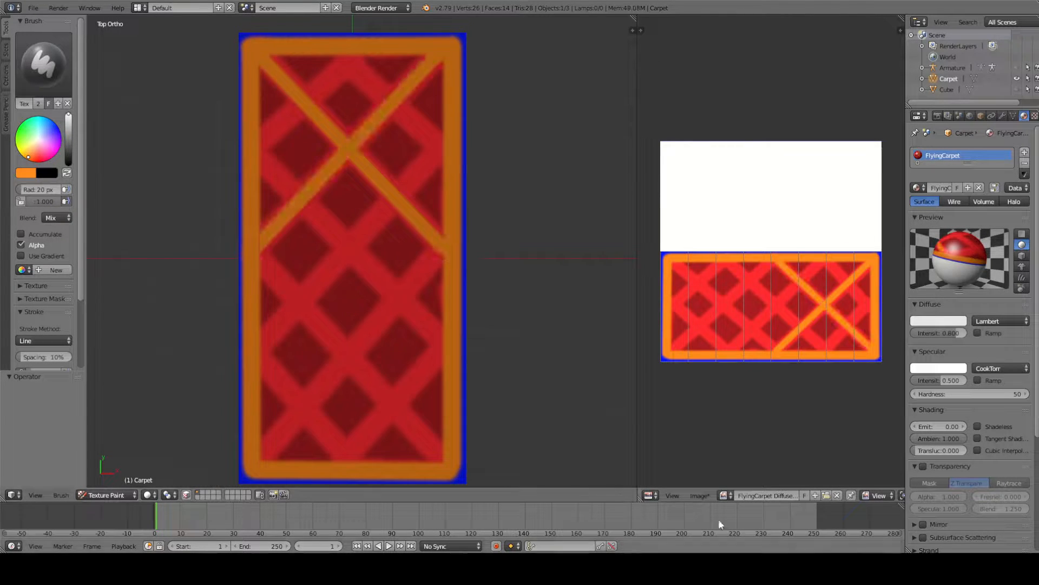
pyautogui.click(700, 495)
pyautogui.click(723, 403)
pyautogui.press('Return')
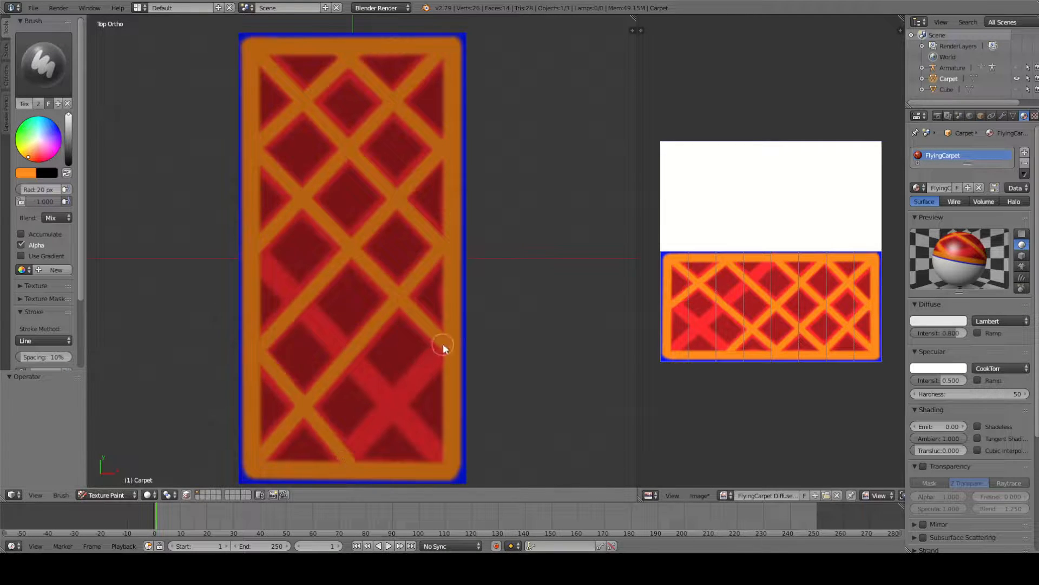
# Sample the blue border colour and repaint straight lines along the carpet's upper and right edges.
pyautogui.scroll(-1, 349, 237)
pyautogui.scroll(1, 349, 237)
pyautogui.scroll(-1, 349, 237)
pyautogui.press('s')
pyautogui.moveTo(248, 71); pyautogui.dragTo(455, 70)
pyautogui.moveTo(448, 66); pyautogui.dragTo(449, 459)
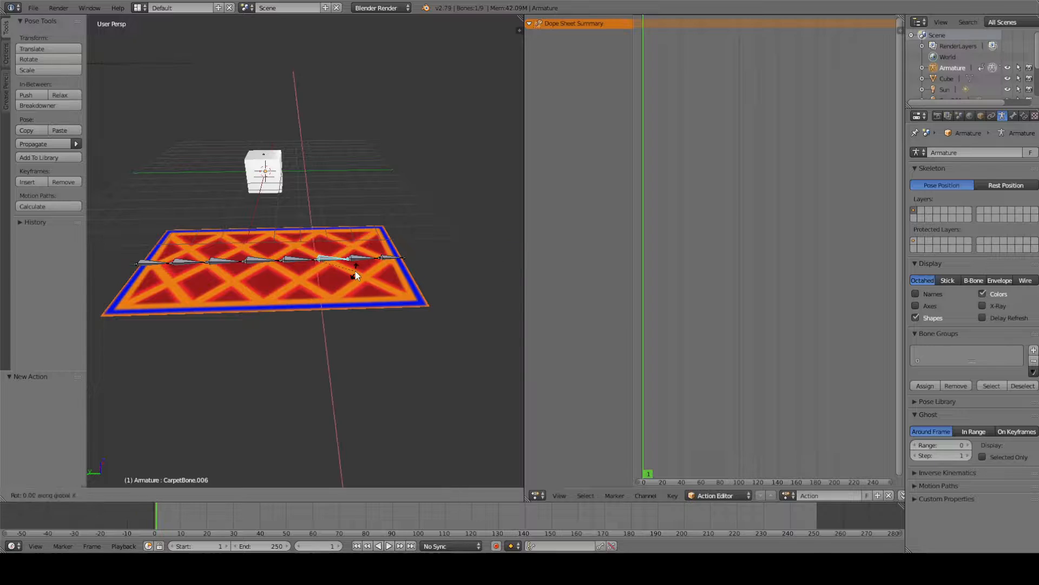
# Rotate CarpetBone.006 and the bone beside it about the X axis to bend the carpet's right end.
pyautogui.click(360, 254)
pyautogui.rightClick(364, 247)
pyautogui.press('r')
pyautogui.press('x')
# Rotate the two bones at the carpet's left end about the X axis.
pyautogui.rightClick(157, 265)
pyautogui.press('r')
pyautogui.press('x')
pyautogui.click(168, 269)
pyautogui.rightClick(190, 268)
pyautogui.press('r')
pyautogui.press('x')
pyautogui.click(211, 270)
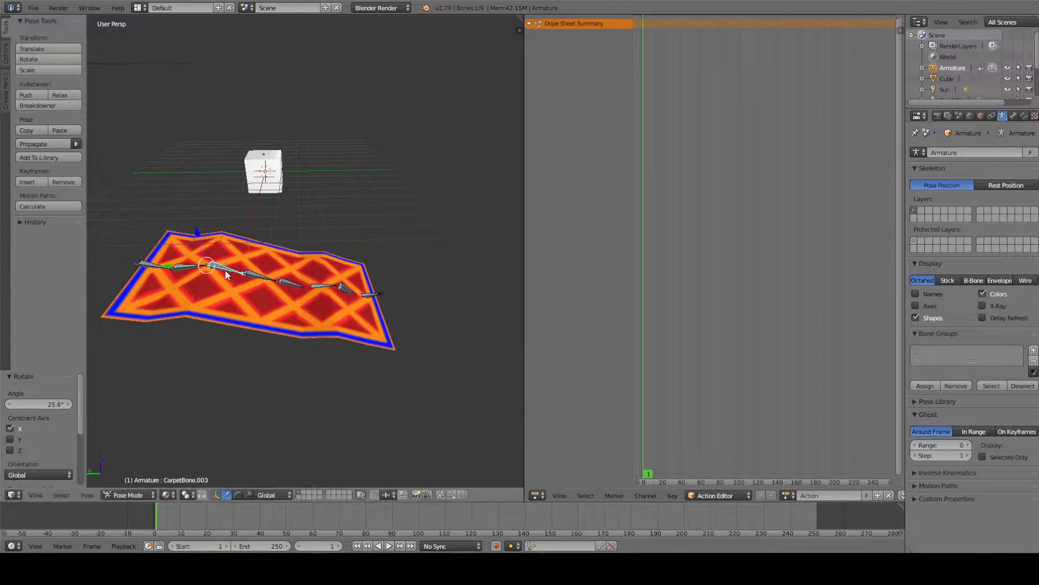
# Rotate a bone near the carpet's middle about the X axis and review the animated wave.
pyautogui.rightClick(293, 263)
pyautogui.moveTo(304, 290); pyautogui.dragTo(332, 248, button='middle')
pyautogui.press('r')
pyautogui.press('x')
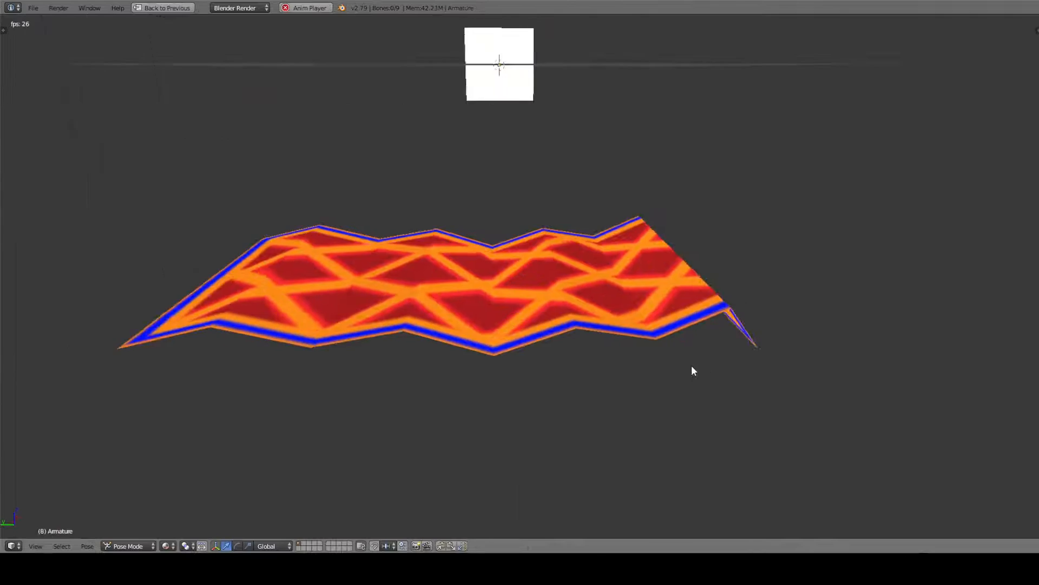
pyautogui.moveTo(691, 367)
pyautogui.mouseDown(button='middle')
pyautogui.moveTo(633, 333)
pyautogui.moveTo(621, 346)
pyautogui.moveTo(485, 373)
pyautogui.moveTo(448, 369)
pyautogui.moveTo(564, 341)
pyautogui.moveTo(526, 339)
pyautogui.moveTo(569, 348)
pyautogui.moveTo(399, 360)
pyautogui.moveTo(651, 399)
pyautogui.moveTo(541, 388)
pyautogui.moveTo(491, 395)
pyautogui.moveTo(546, 395)
pyautogui.moveTo(529, 376)
pyautogui.moveTo(529, 441)
pyautogui.moveTo(550, 417)
pyautogui.moveTo(548, 404)
pyautogui.moveTo(510, 400)
pyautogui.moveTo(506, 382)
pyautogui.mouseUp(button='middle')
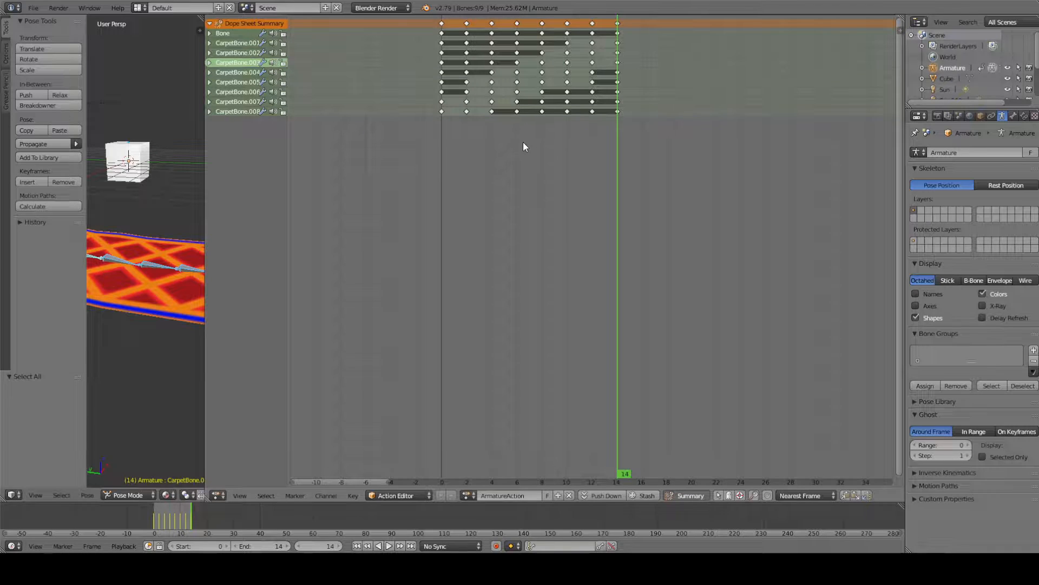
# Spread the carpet's first keyframes four frames apart by moving the second and third pose columns to frames 4 and 8.
pyautogui.press('b')
pyautogui.moveTo(523, 141); pyautogui.dragTo(552, 29)
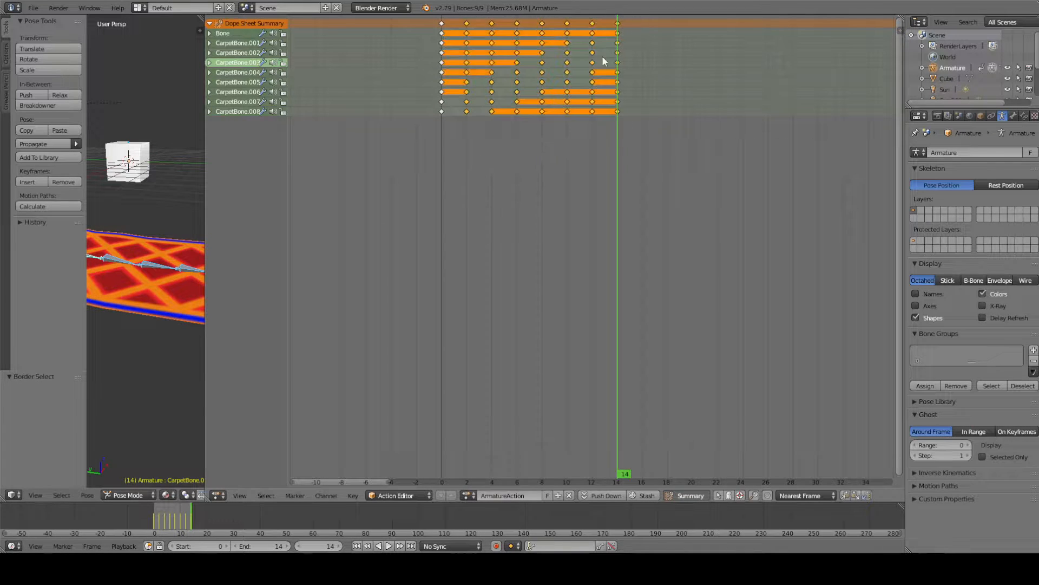
pyautogui.click(627, 69)
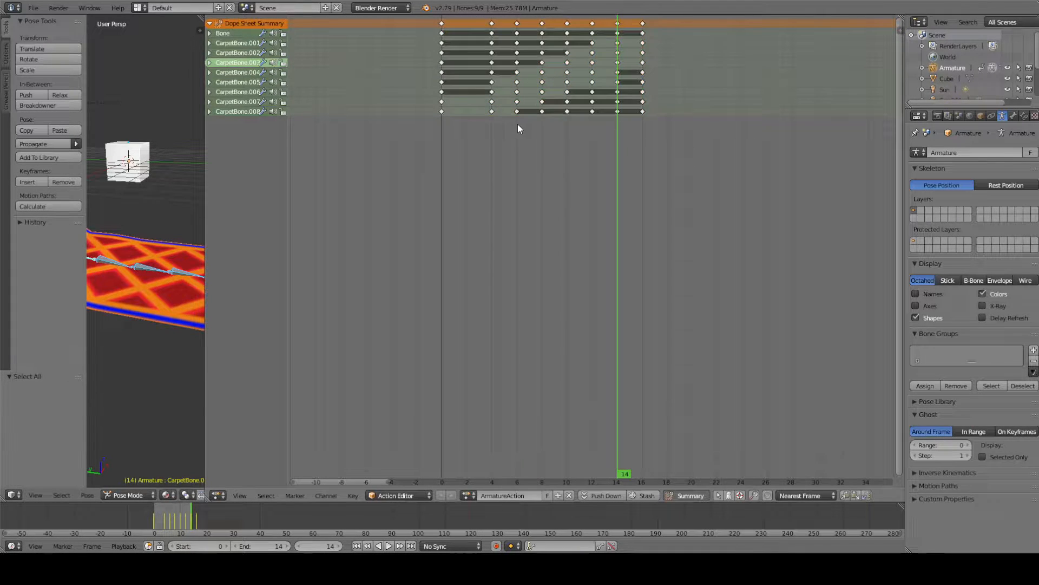
pyautogui.press('g')
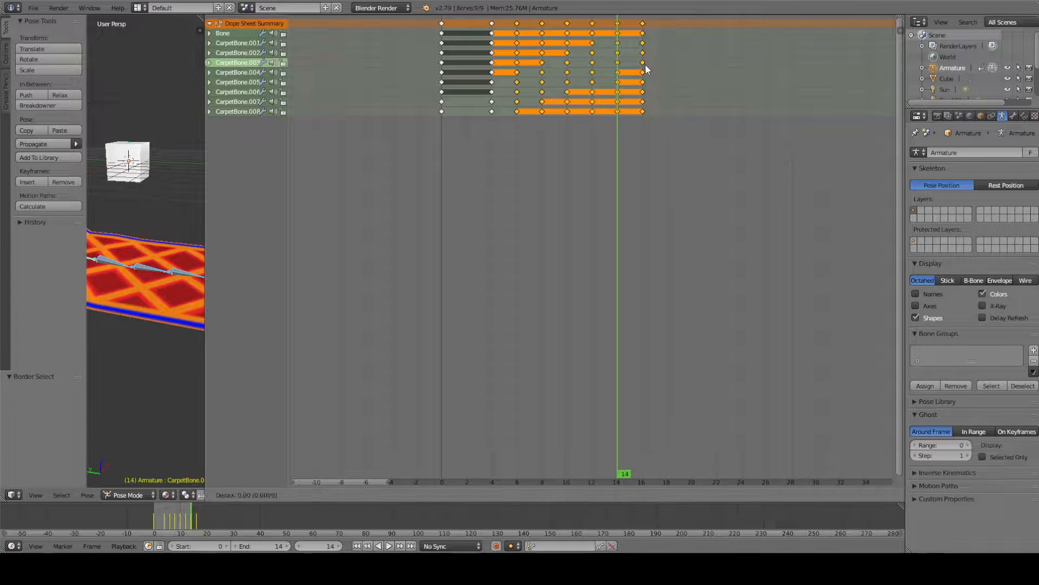
pyautogui.click(665, 64)
# Move the following three pose keyframe columns to frames 12, 16 and 20, shifting the remaining keys along with them.
pyautogui.press('b')
pyautogui.moveTo(518, 156); pyautogui.dragTo(547, 13)
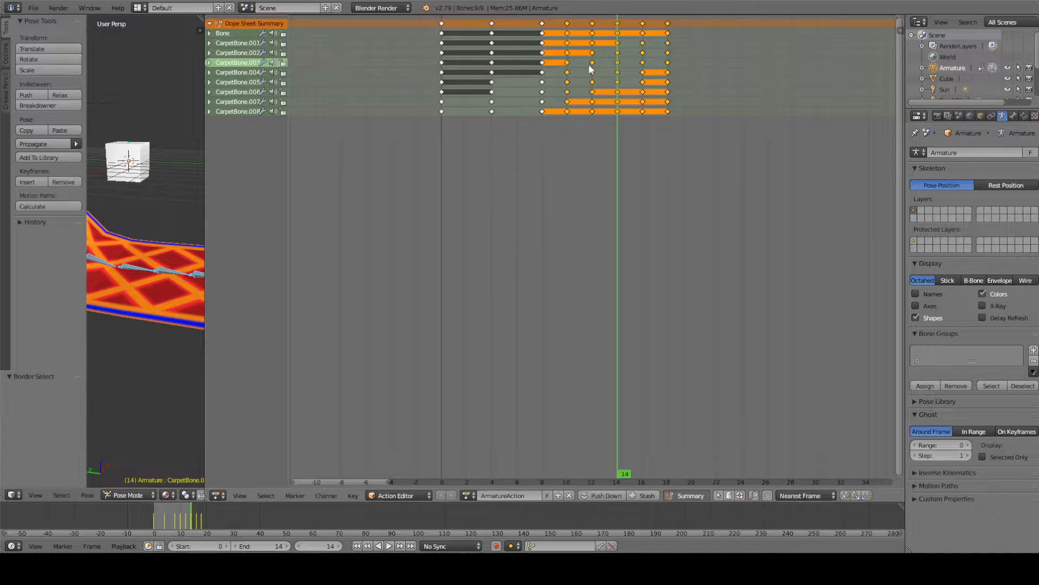
pyautogui.press('g')
pyautogui.press('b')
pyautogui.moveTo(568, 164); pyautogui.dragTo(607, 29)
pyautogui.press('b')
pyautogui.moveTo(628, 140); pyautogui.dragTo(655, 19, button='middle')
pyautogui.press('g')
# Place the last two pose keyframe columns at frames 24 and 28.
pyautogui.press('b')
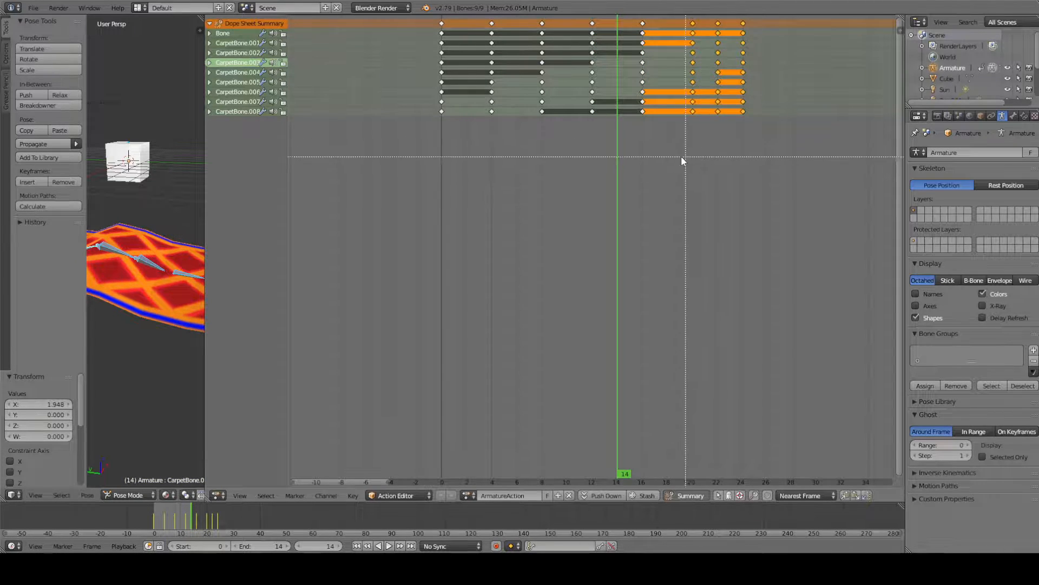
pyautogui.moveTo(682, 157); pyautogui.dragTo(706, 17, button='middle')
pyautogui.press('g')
pyautogui.click(730, 135)
pyautogui.press('b')
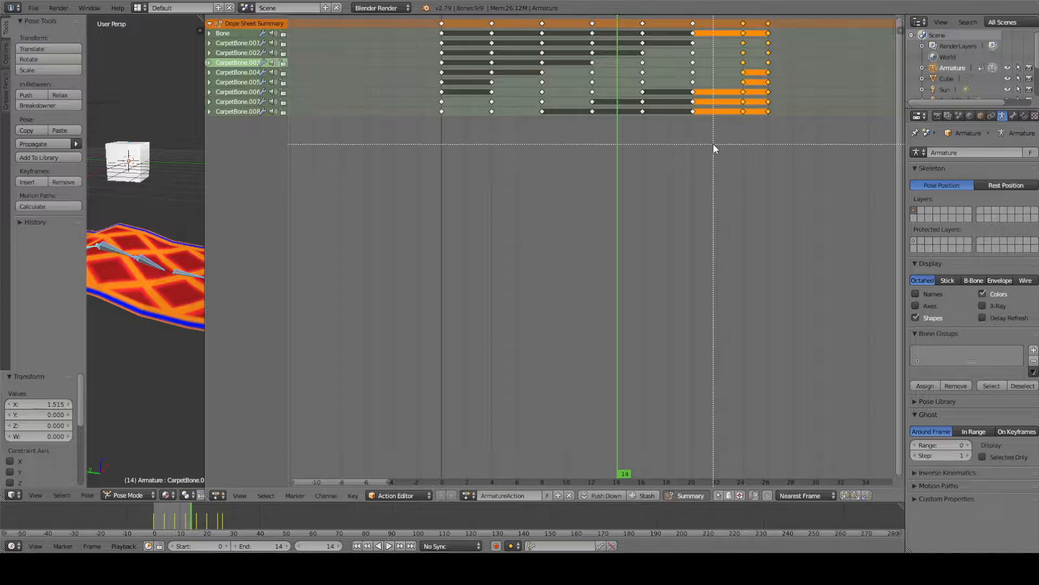
pyautogui.moveTo(713, 144); pyautogui.dragTo(753, 19)
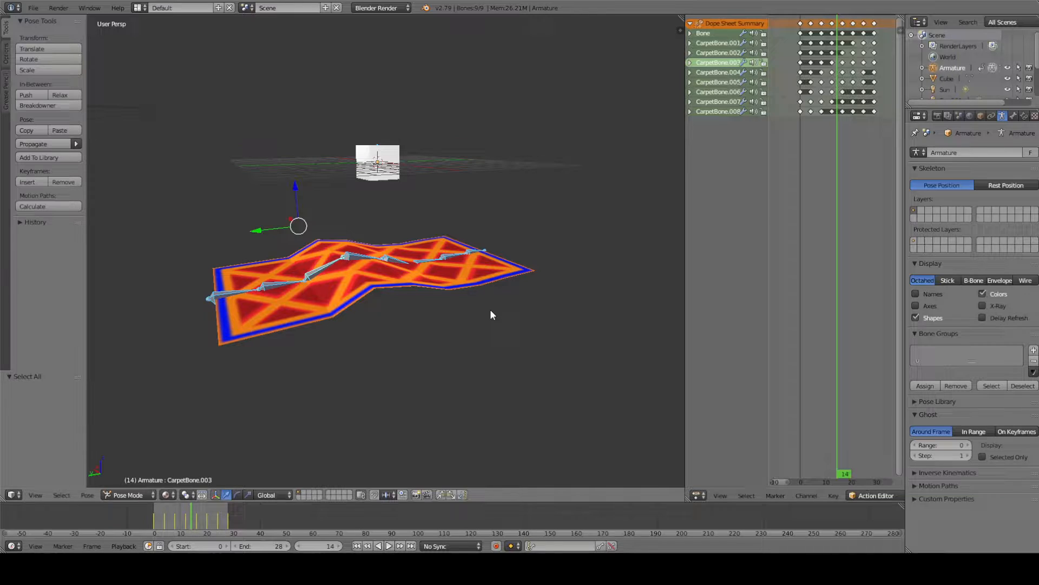
# Play back the retimed carpet animation and check its wave motion.
pyautogui.hotkey('alt', 'a')
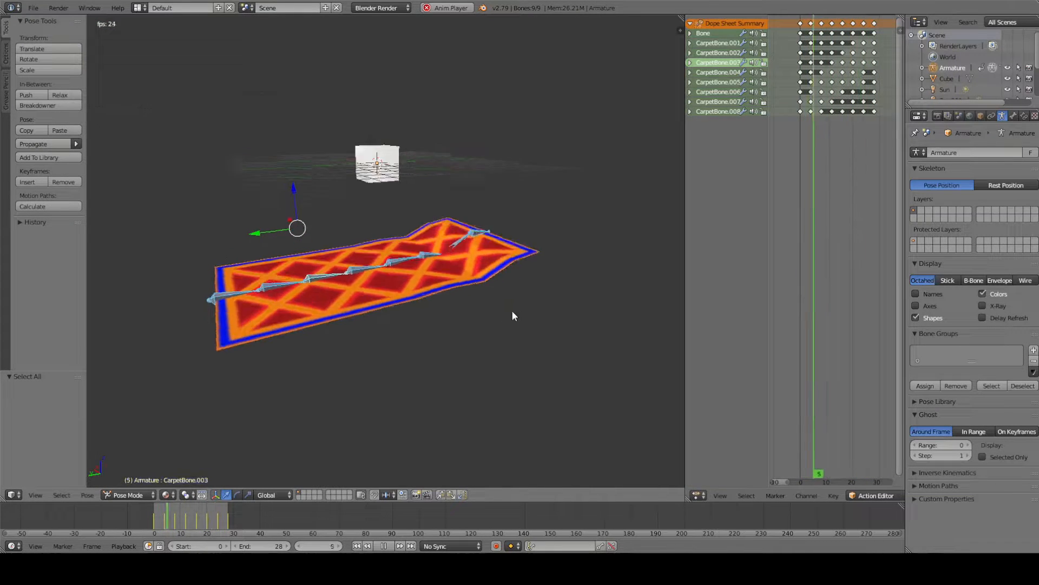
pyautogui.moveTo(512, 310); pyautogui.dragTo(363, 333, button='middle')
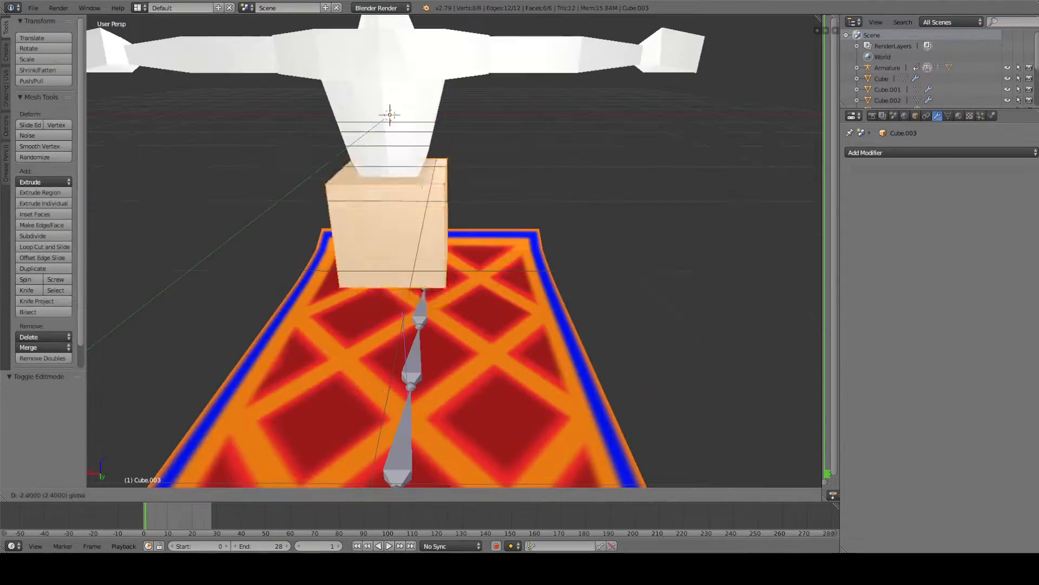
# Add a modifier to the new cube beneath the character's torso.
pyautogui.click(893, 152)
pyautogui.click(818, 261)
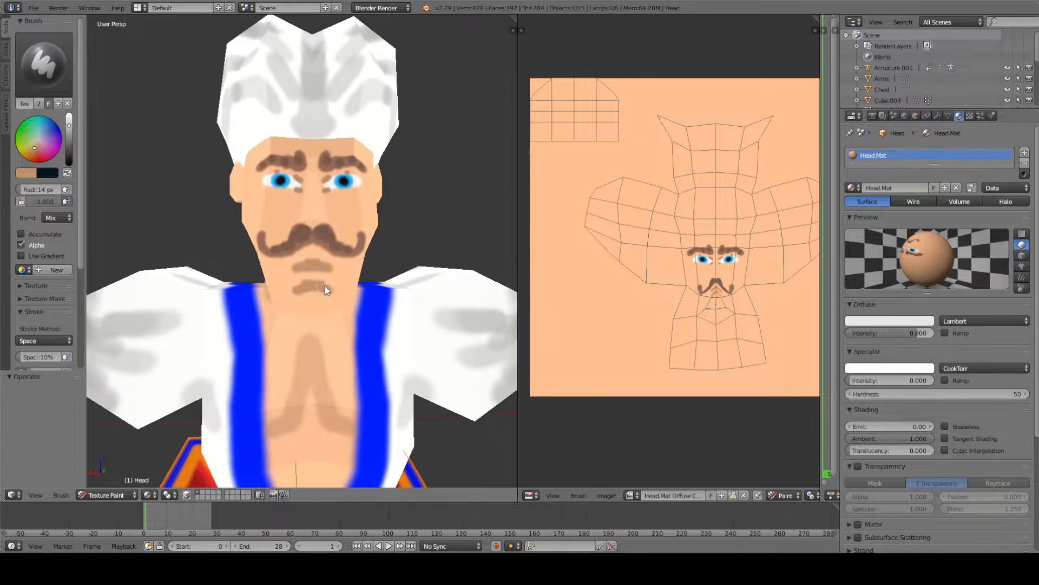
# Smear the brown shading beside the nose and moustache into the face with the 14 px Smear brush.
pyautogui.moveTo(325, 290); pyautogui.dragTo(286, 291, button='middle')
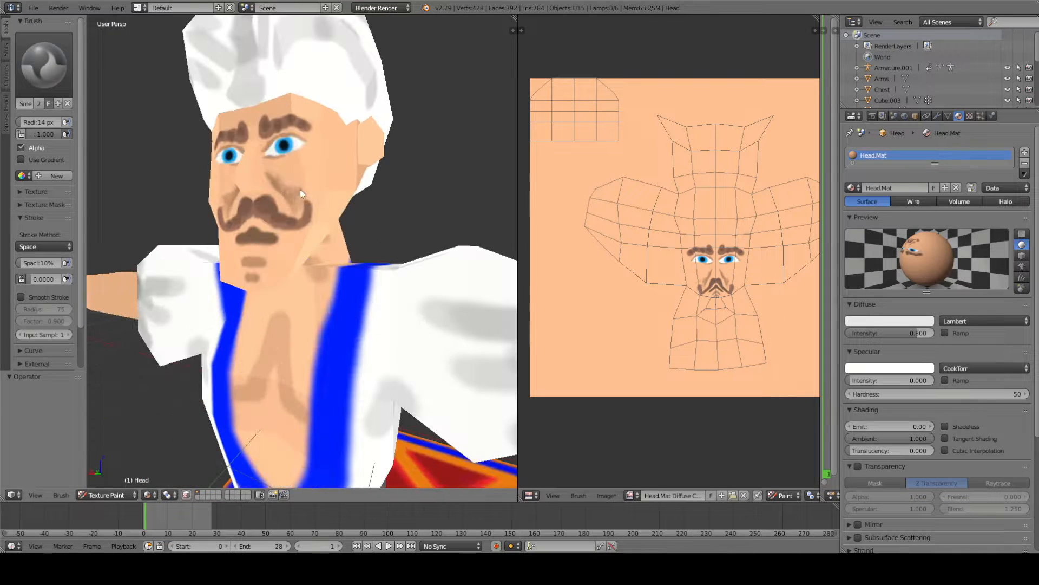
pyautogui.moveTo(300, 191); pyautogui.dragTo(320, 202)
pyautogui.scroll(-1, 311, 202)
pyautogui.moveTo(299, 215)
pyautogui.mouseDown(button='middle')
pyautogui.moveTo(299, 238)
pyautogui.moveTo(273, 262)
pyautogui.moveTo(328, 266)
pyautogui.moveTo(348, 185)
pyautogui.mouseUp(button='middle')
pyautogui.scroll(-5, 327, 264)
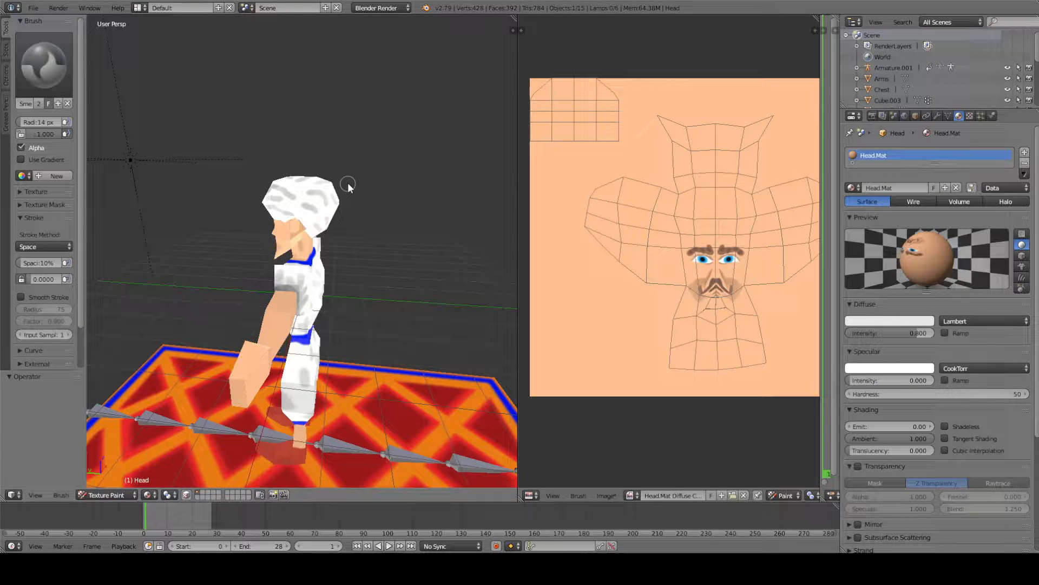
# Smear the skin shading across the cheeks, jaw and temples on both sides of the head.
pyautogui.moveTo(348, 187); pyautogui.dragTo(450, 190, button='middle')
pyautogui.scroll(3, 303, 233)
pyautogui.moveTo(311, 232); pyautogui.dragTo(303, 252)
pyautogui.moveTo(347, 216); pyautogui.dragTo(292, 217, button='middle')
pyautogui.moveTo(319, 206); pyautogui.dragTo(314, 232)
pyautogui.moveTo(281, 208); pyautogui.dragTo(321, 202, button='middle')
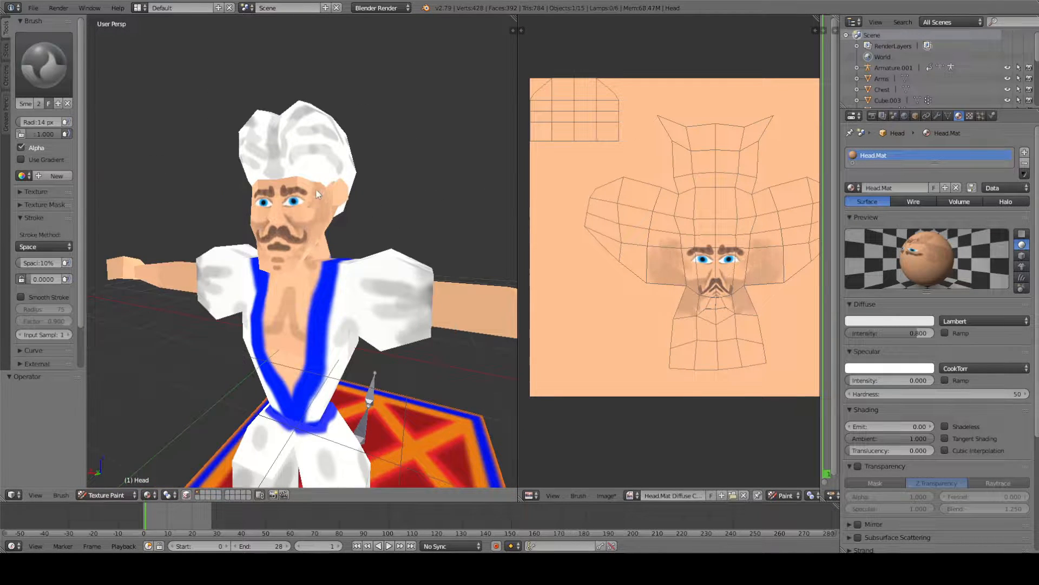
pyautogui.moveTo(316, 190); pyautogui.dragTo(319, 212)
# Save the head's painted texture image.
pyautogui.scroll(1, 303, 190)
pyautogui.moveTo(281, 173)
pyautogui.mouseDown(button='middle')
pyautogui.moveTo(325, 176)
pyautogui.moveTo(281, 194)
pyautogui.mouseUp(button='middle')
pyautogui.scroll(3, 319, 190)
pyautogui.scroll(-2, 319, 190)
pyautogui.hotkey('alt', 's')
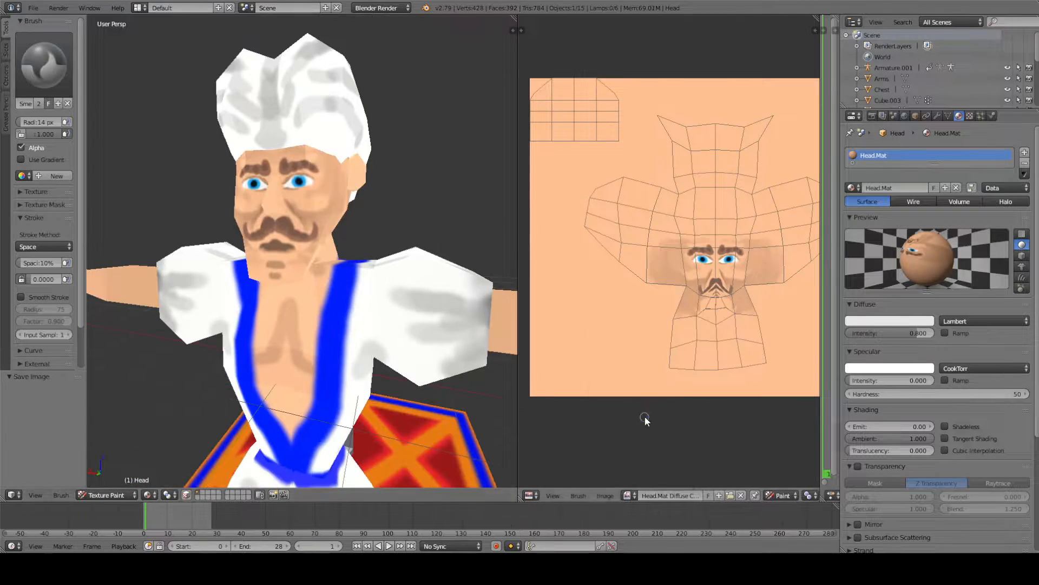
# Switch to painting the ears' texture and paint brown shading on the outer ear with a 14 px brush.
pyautogui.scroll(-3, 395, 297)
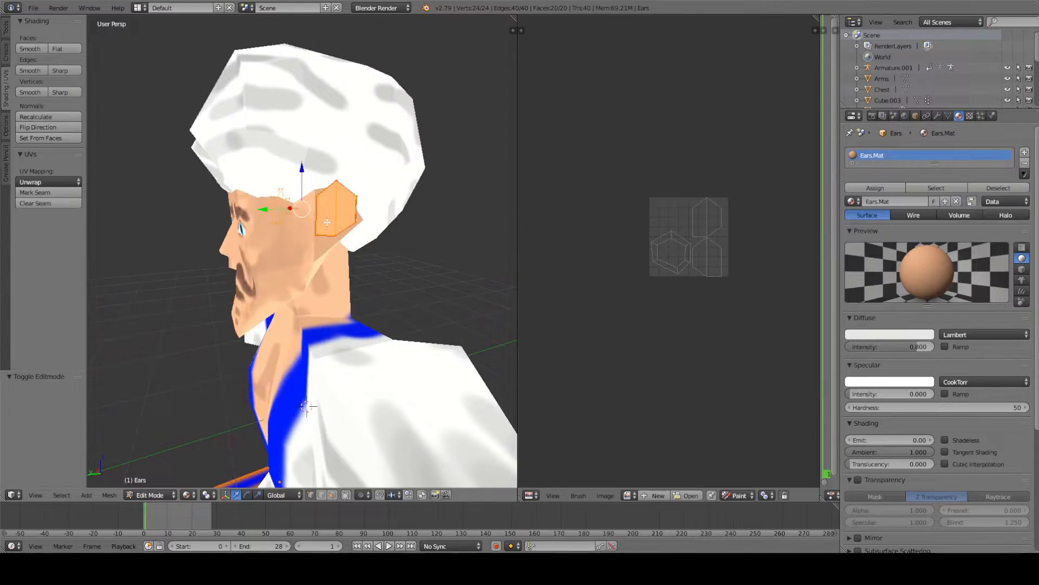
pyautogui.press('a')
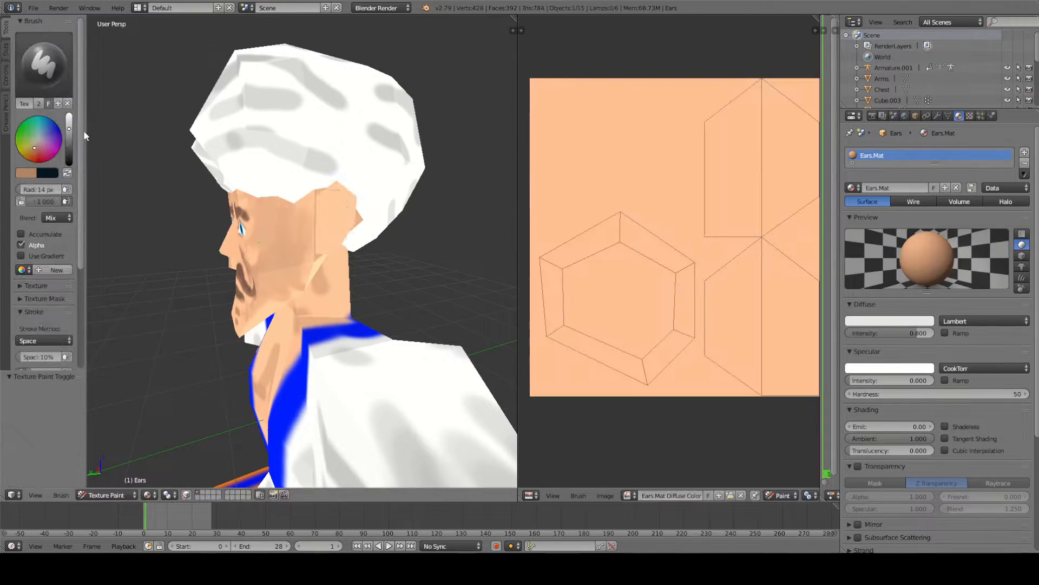
pyautogui.moveTo(338, 192); pyautogui.dragTo(325, 243)
pyautogui.moveTo(303, 217); pyautogui.dragTo(317, 206, button='middle')
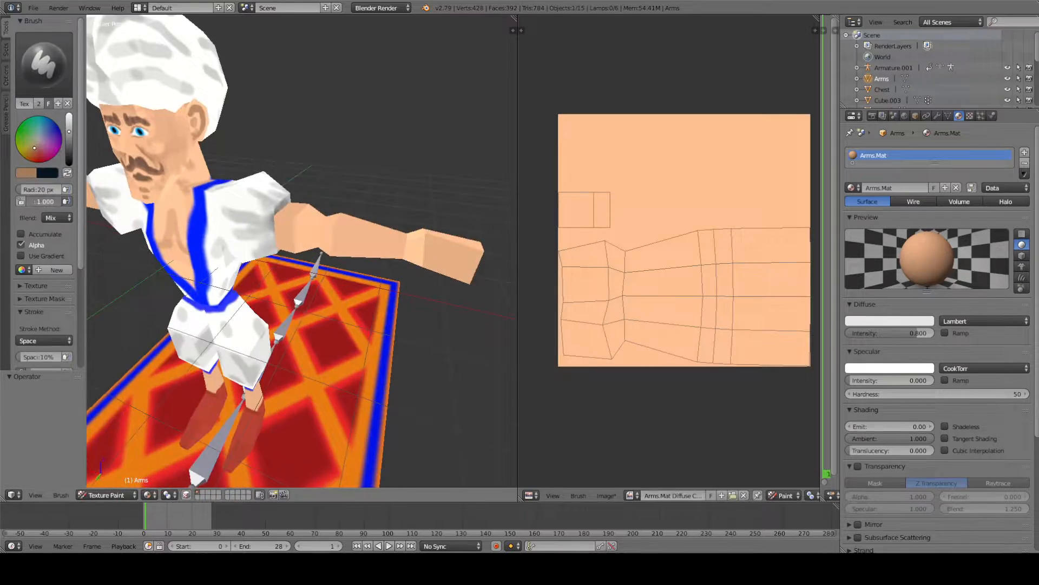
# Paint brown shading on the arms with a 20 px brush and inspect the whole textured character.
pyautogui.moveTo(255, 227); pyautogui.dragTo(268, 200)
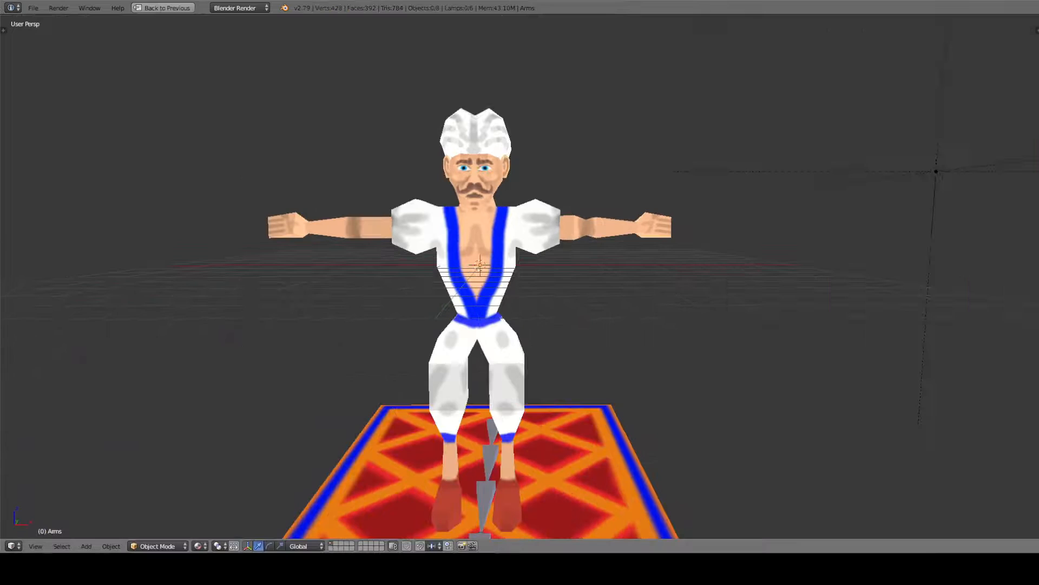
pyautogui.moveTo(731, 257); pyautogui.dragTo(491, 238, button='middle')
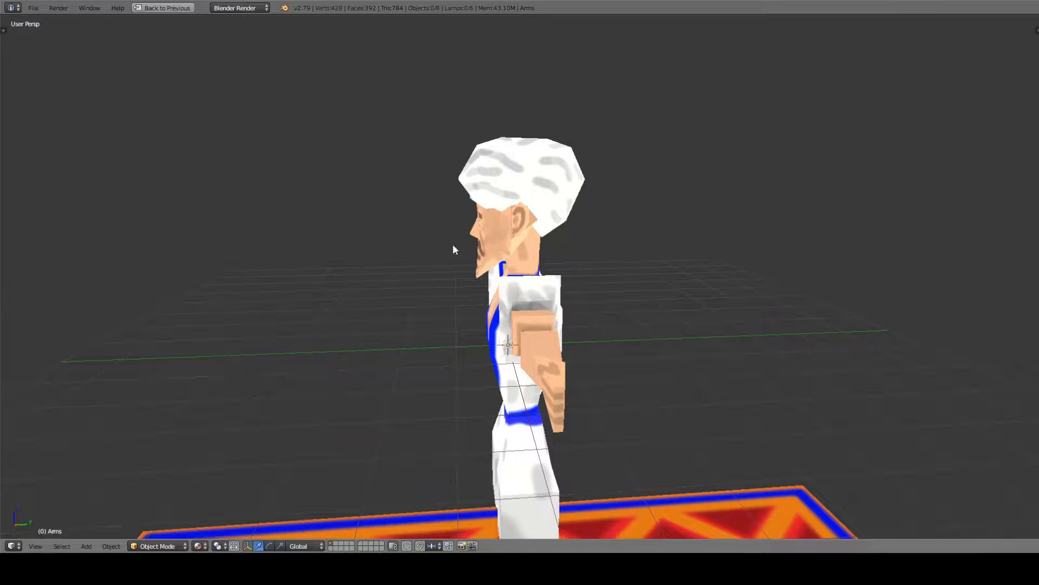
pyautogui.moveTo(551, 279); pyautogui.dragTo(597, 292, button='middle')
pyautogui.scroll(4, 597, 291)
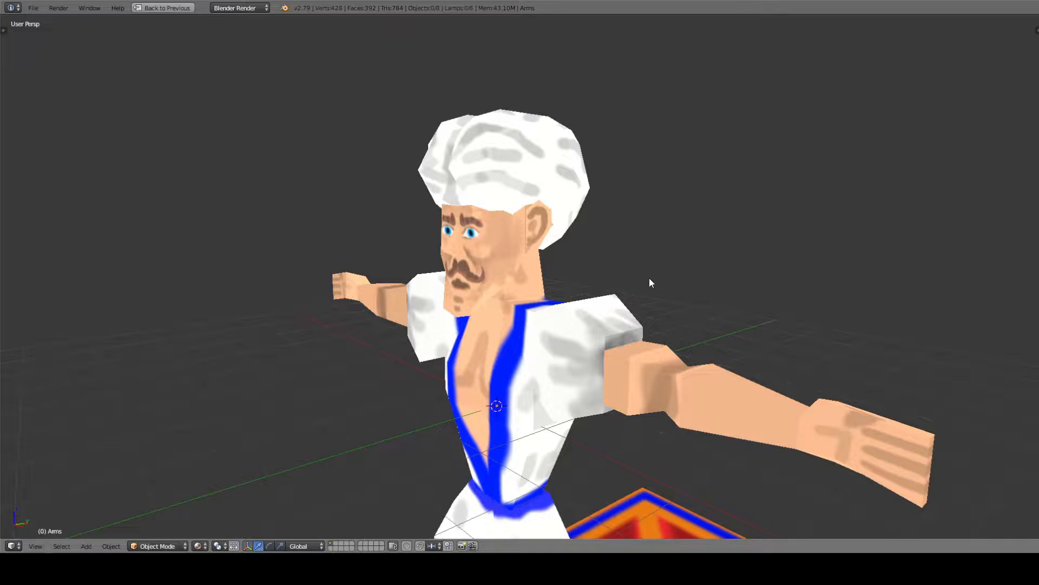
pyautogui.moveTo(651, 283); pyautogui.dragTo(639, 303, button='middle')
pyautogui.click(157, 546)
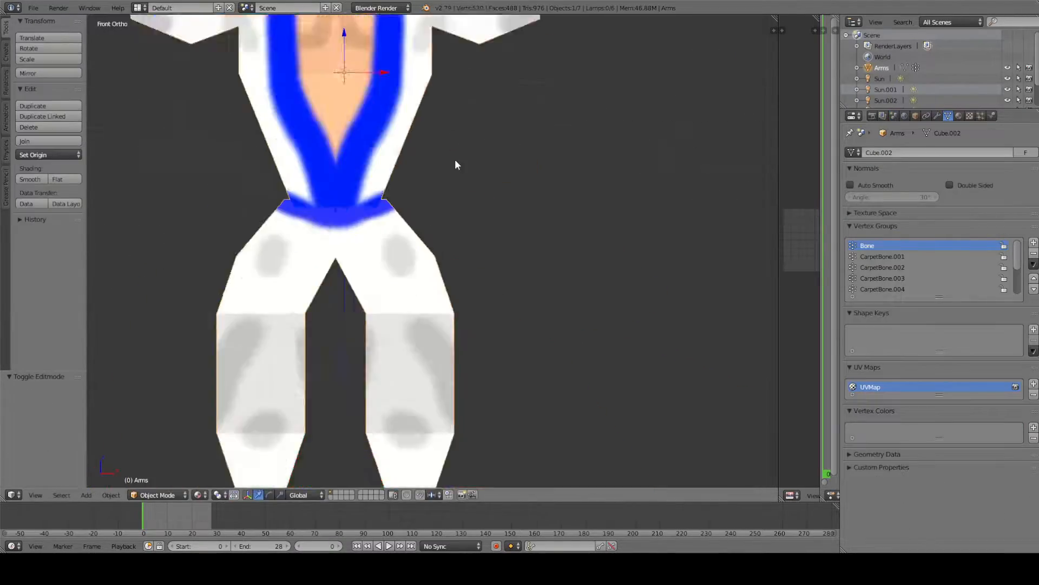
# Add an armature at the character's hips and extrude a torso bone up to the neck.
pyautogui.scroll(-5, 455, 163)
pyautogui.hotkey('shift', 'a')
pyautogui.moveTo(505, 324)
pyautogui.click(561, 322)
pyautogui.press('Tab')
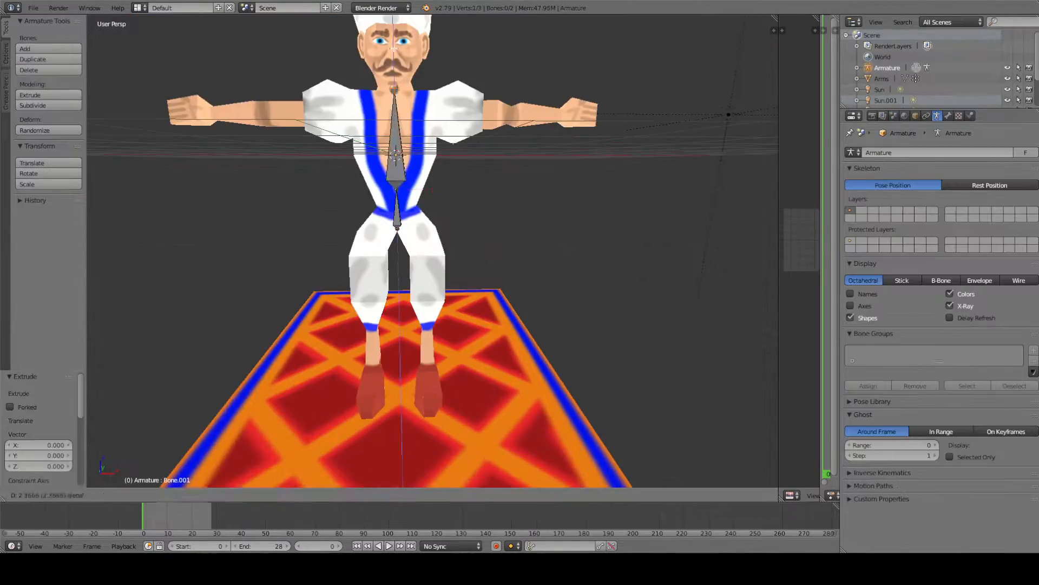
pyautogui.press('e')
# Duplicate bones for the left arm and hip and parent them to the spine with Keep Offset.
pyautogui.hotkey('shift', 'd')
pyautogui.hotkey('shift', 'd')
pyautogui.hotkey('ctrl', 'p')
# Move the duplicated bone to the left hip, extrude the lower-leg and foot bones from it and fit the chain to the leg.
pyautogui.rightClick(498, 211)
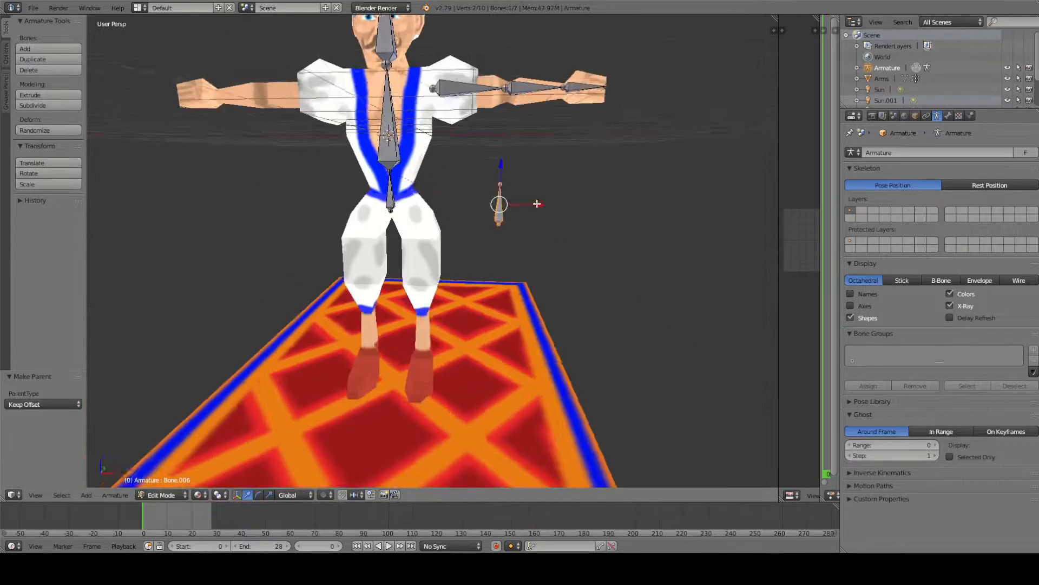
pyautogui.press('g')
pyautogui.scroll(2, 422, 243)
pyautogui.press('e')
pyautogui.press('e')
pyautogui.scroll(-4, 433, 325)
pyautogui.press('a')
pyautogui.press('b')
pyautogui.press('g')
pyautogui.moveTo(490, 405); pyautogui.dragTo(485, 193, button='middle')
# Name the left forearm bone Arm2.L and the left foot bone Foot.L.
pyautogui.press('w')
pyautogui.click(948, 116)
pyautogui.rightClick(512, 195)
pyautogui.doubleClick(920, 153)
pyautogui.write('Arm2.L')
pyautogui.press('Return')
pyautogui.rightClick(562, 194)
pyautogui.rightClick(425, 230)
pyautogui.click(879, 153)
pyautogui.write('Foot.L')
pyautogui.press('Return')
# Select the left limb bones and try to duplicate and mirror them to the character's other side.
pyautogui.press('a')
pyautogui.press('c')
pyautogui.moveTo(485, 192); pyautogui.dragTo(541, 313)
pyautogui.scroll(2, 520, 260)
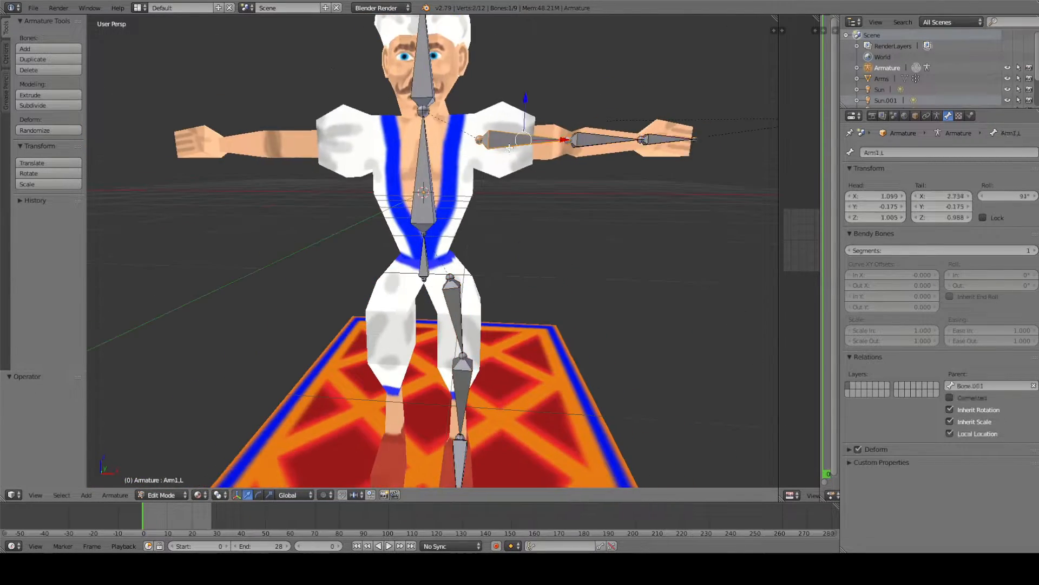
pyautogui.moveTo(476, 134); pyautogui.dragTo(547, 139)
pyautogui.hotkey('shift', 'd')
pyautogui.hotkey('ctrl', 'm')
pyautogui.rightClick(287, 181)
# Separate the duplicated bones into their own armature and try moving the remaining bones.
pyautogui.moveTo(531, 163); pyautogui.dragTo(509, 184, button='middle')
pyautogui.press('p')
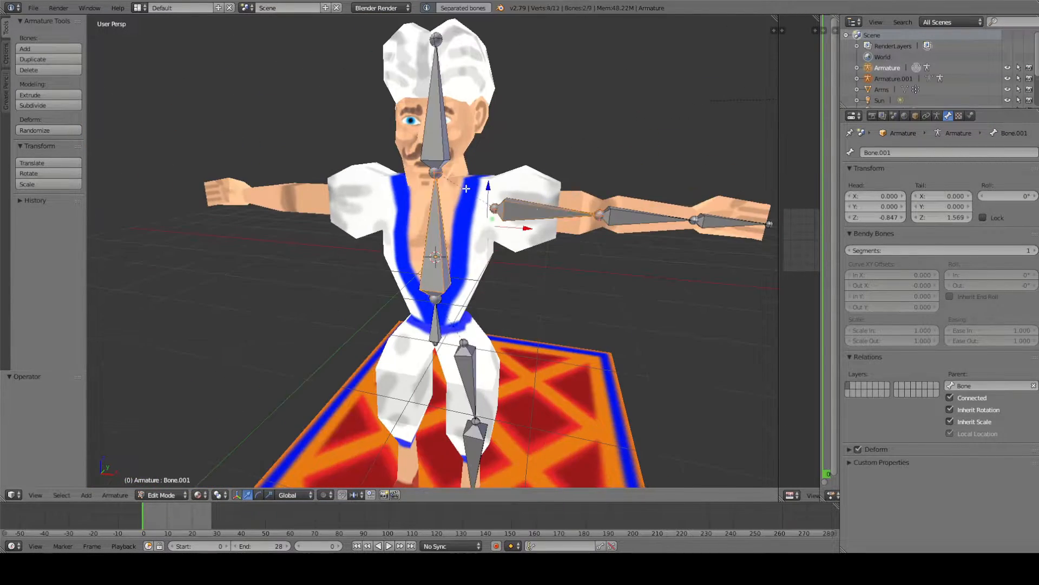
pyautogui.press('a')
pyautogui.moveTo(563, 271); pyautogui.dragTo(629, 298, button='middle')
pyautogui.rightClick(520, 158)
pyautogui.press('a')
pyautogui.scroll(2, 596, 209)
pyautogui.moveTo(596, 209); pyautogui.dragTo(487, 179, button='middle')
pyautogui.press('g')
# Return to Object Mode, select the leftover armature and delete it.
pyautogui.press('Tab')
pyautogui.press('KP_Divide')
pyautogui.press('KP_Divide')
pyautogui.press('a')
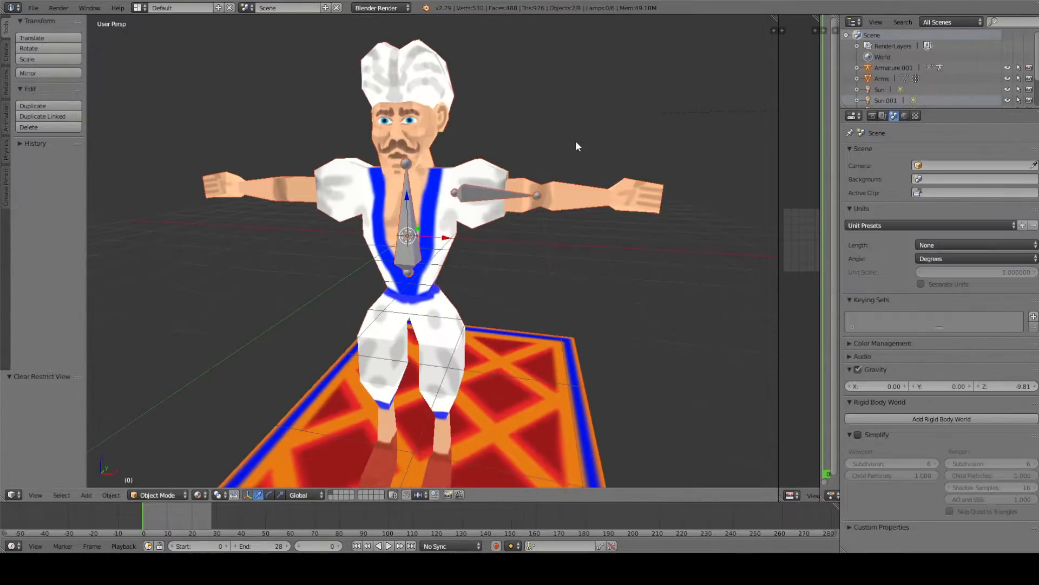
pyautogui.press('x')
pyautogui.press('Return')
# Add a new armature at the hips, adjust it along Z and extrude the spine straight upward.
pyautogui.scroll(-3, 920, 95)
pyautogui.moveTo(520, 216); pyautogui.dragTo(466, 179, button='middle')
pyautogui.hotkey('shift', 'a')
pyautogui.press('Tab')
pyautogui.press('g')
pyautogui.press('z')
pyautogui.press('e')
pyautogui.press('z')
# Extrude from the neck joint and shift the new bone along X into the left shoulder to build the arm chain.
pyautogui.rightClick(407, 164)
pyautogui.press('e')
pyautogui.press('g')
pyautogui.press('x')
pyautogui.click(533, 162)
pyautogui.press('e')
# Extrude the left leg and foot bones, aligning them along Y and shifting about -0.27 along X to fit the leg.
pyautogui.rightClick(402, 337)
pyautogui.keyDown('shift'); pyautogui.moveTo(449, 260); pyautogui.dragTo(747, 169, button='middle'); pyautogui.keyUp('shift')
pyautogui.press('e')
pyautogui.press('g')
pyautogui.press('y')
pyautogui.scroll(-2, 747, 169)
pyautogui.press('a')
pyautogui.rightClick(452, 271)
pyautogui.press('g')
pyautogui.press('x')
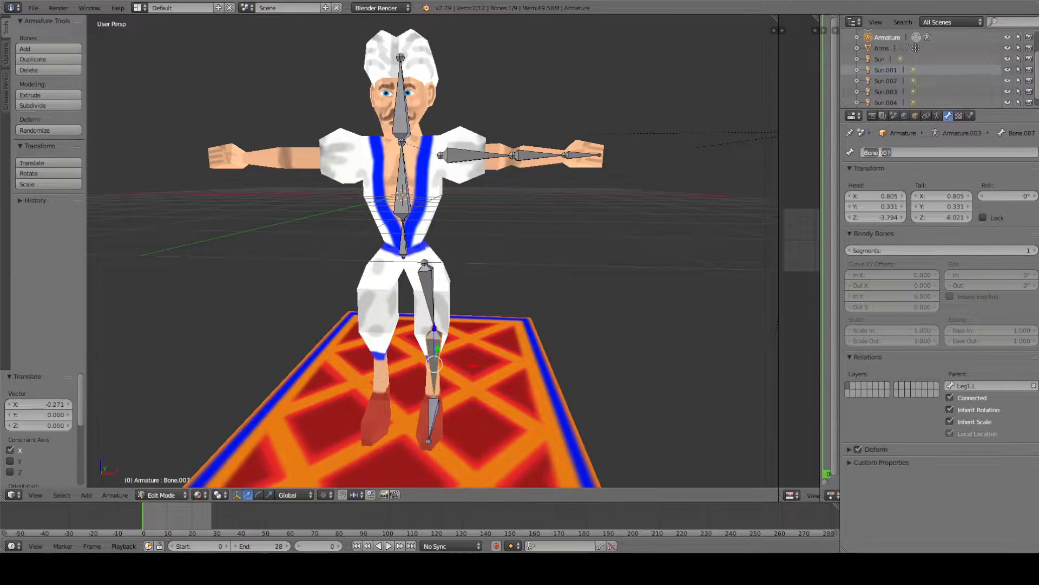
# Name the short bone at the bottom of the spine Waste.
pyautogui.rightClick(403, 241)
pyautogui.click(883, 152)
pyautogui.write('Waste')
pyautogui.press('Return')
# Duplicate the waist bone 6 units down along Z to the carpet and make a further duplicate along Y.
pyautogui.press('a')
pyautogui.moveTo(487, 179); pyautogui.dragTo(585, 217, button='middle')
pyautogui.rightClick(422, 192)
pyautogui.hotkey('shift', 'd')
pyautogui.press('z')
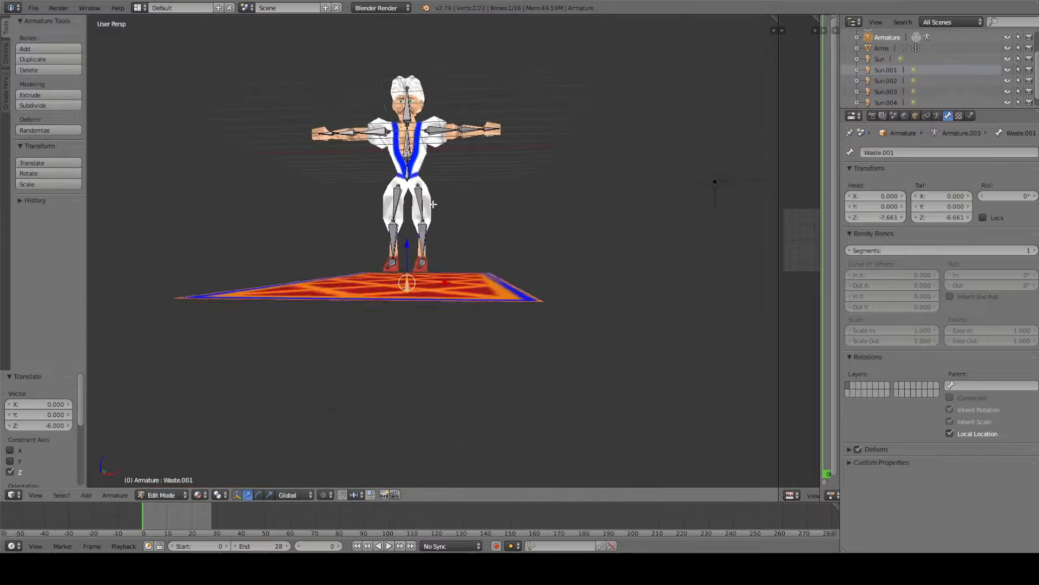
pyautogui.moveTo(487, 217); pyautogui.dragTo(542, 260, button='middle')
pyautogui.hotkey('shift', 'd')
pyautogui.press('y')
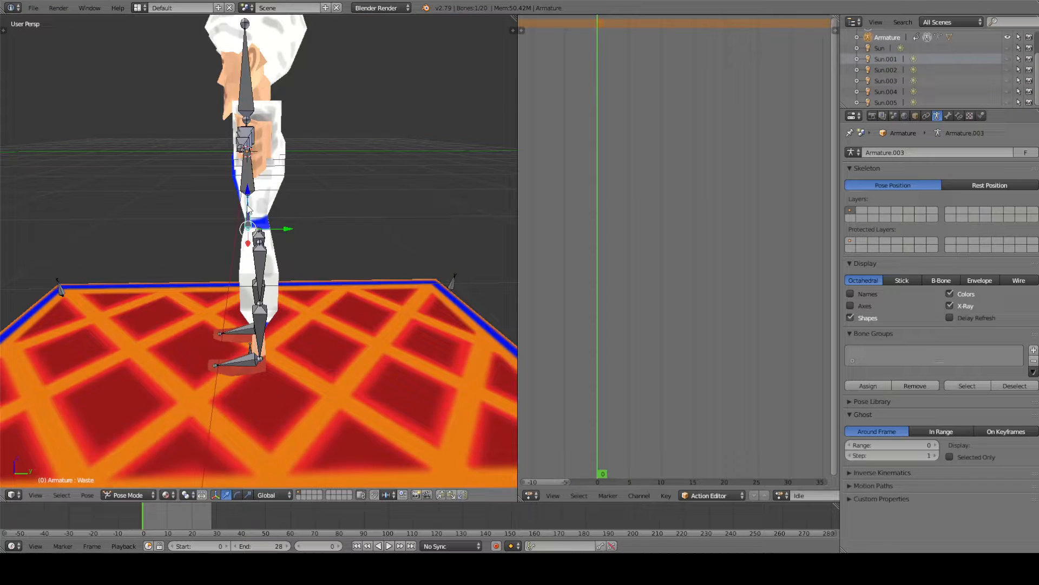
pyautogui.press('r')
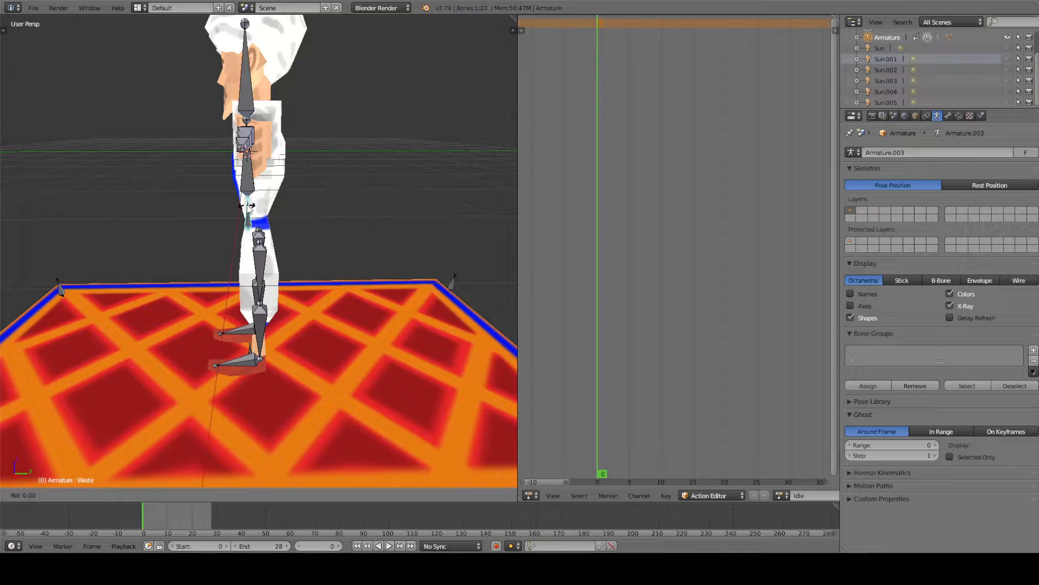
pyautogui.press('x')
pyautogui.rightClick(241, 209)
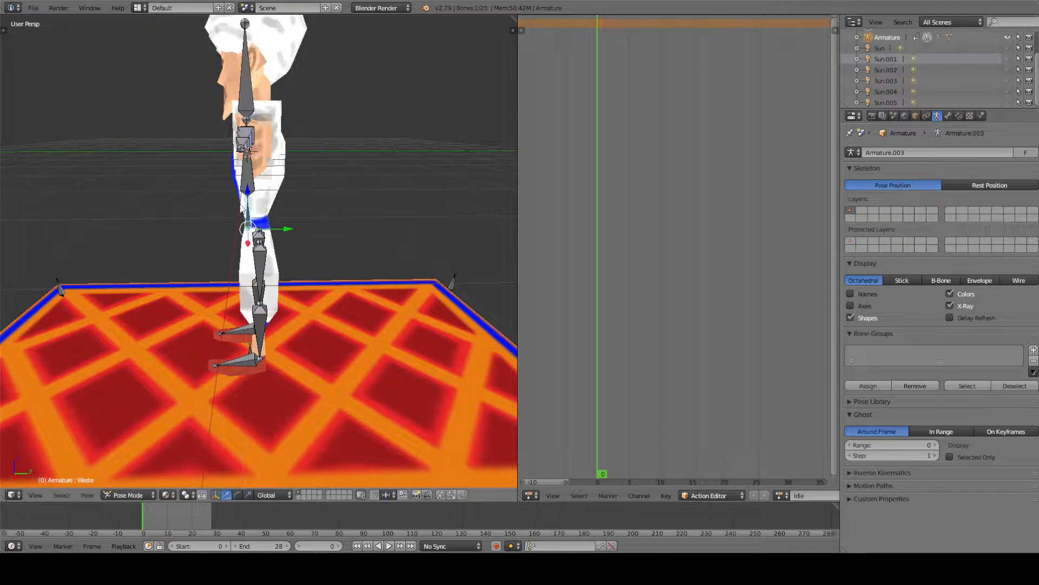
pyautogui.press('r')
pyautogui.press('x')
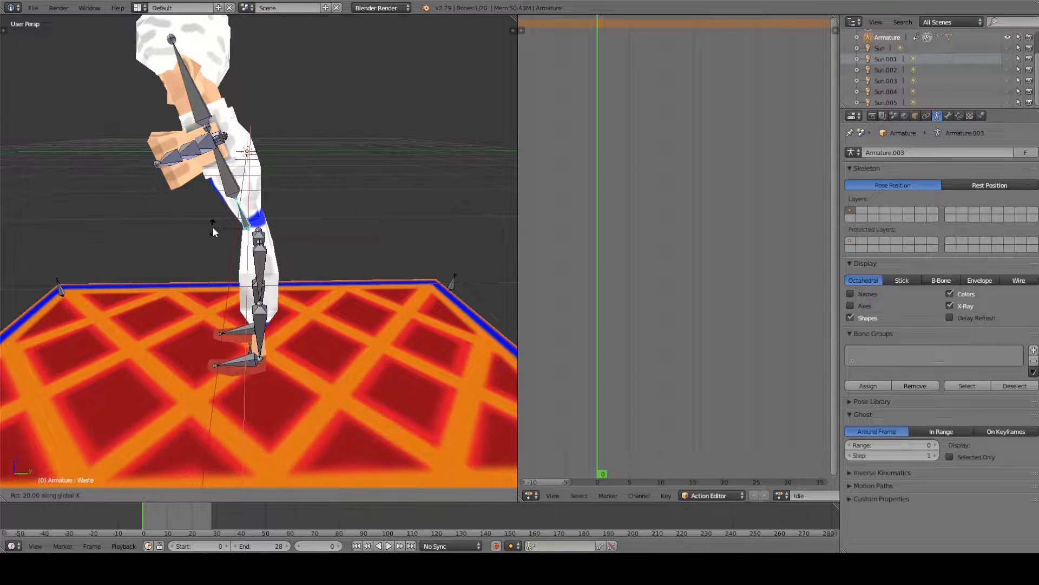
pyautogui.rightClick(215, 226)
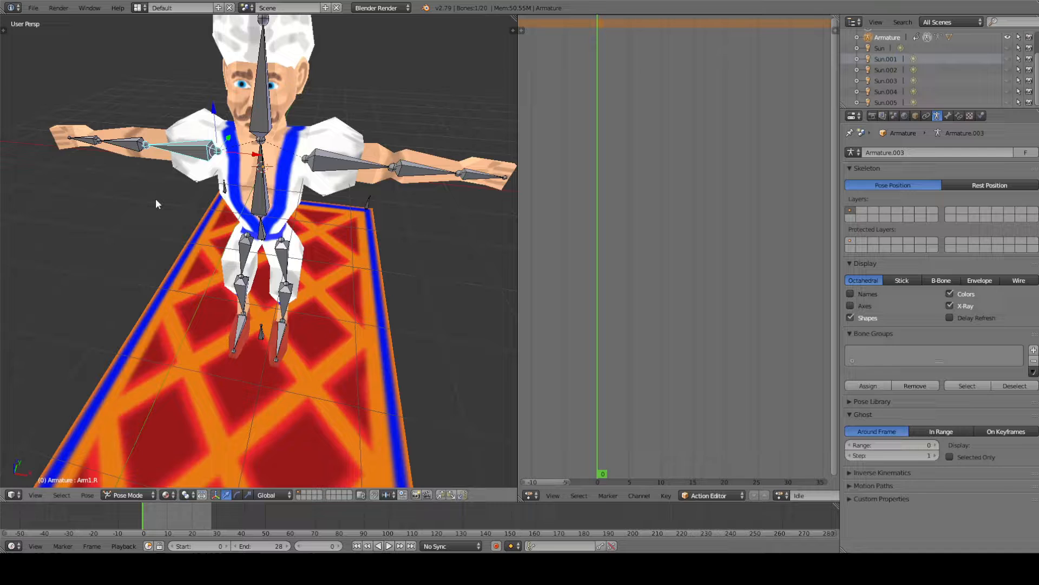
# Rotate the right upper-arm bone 45° about the global Z axis to bring the arm forward.
pyautogui.press('r')
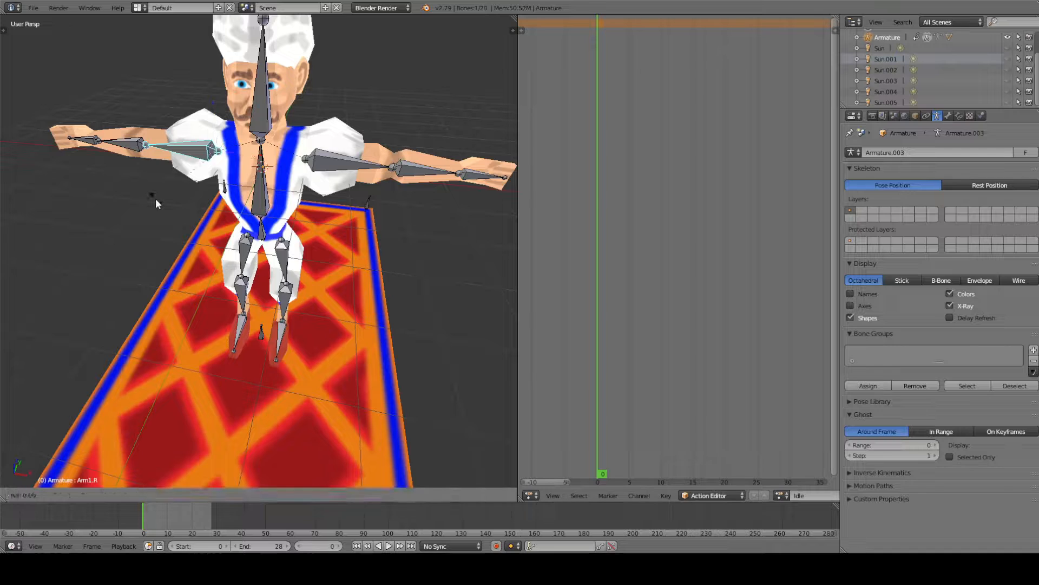
pyautogui.press('z')
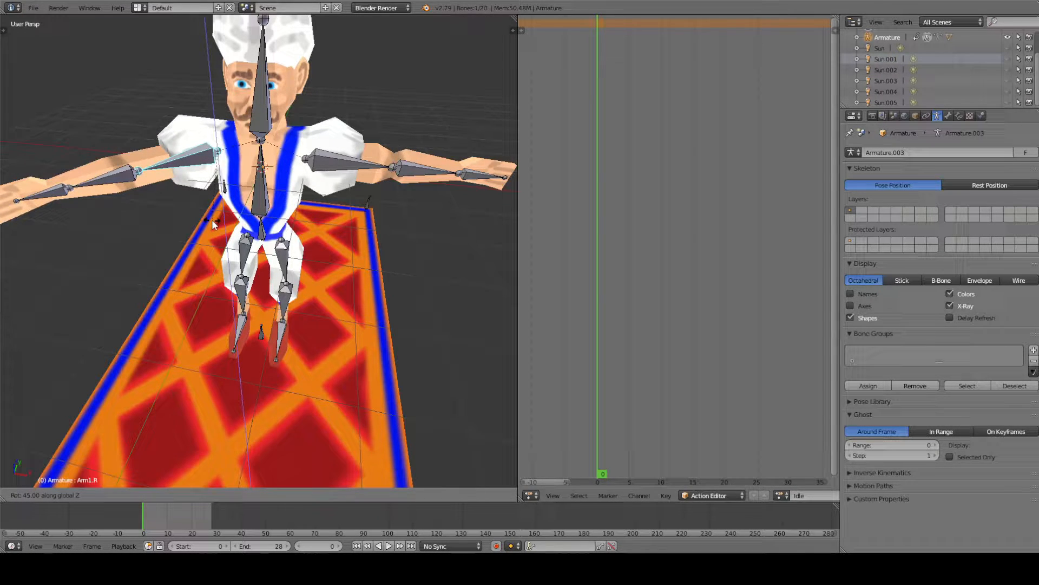
pyautogui.click(213, 224)
# Try rotating the right upper-arm bone about its local X and Y axes, ending with its local Z axis.
pyautogui.press('r')
pyautogui.press('x')
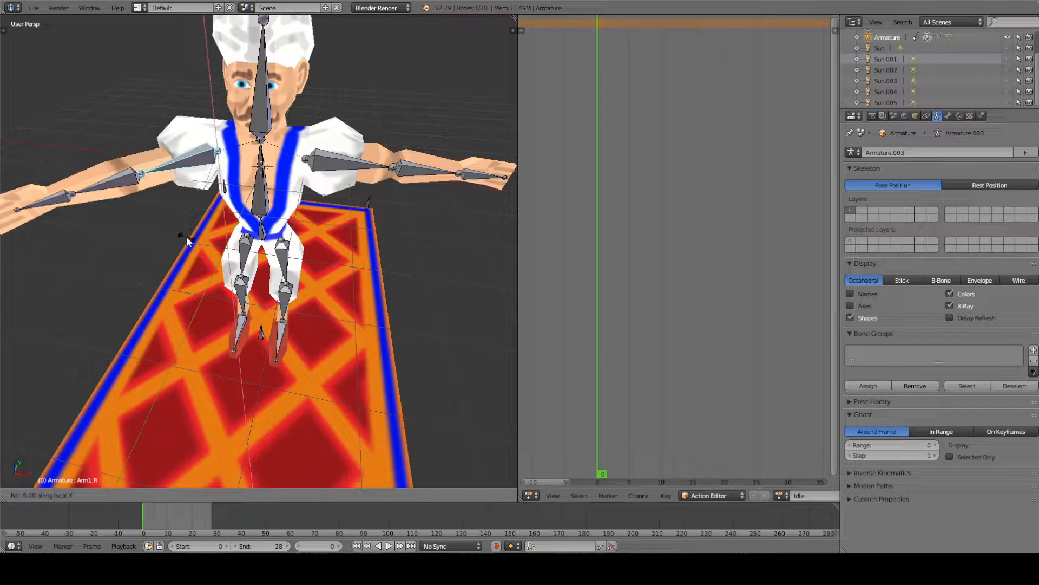
pyautogui.rightClick(185, 235)
pyautogui.press('r')
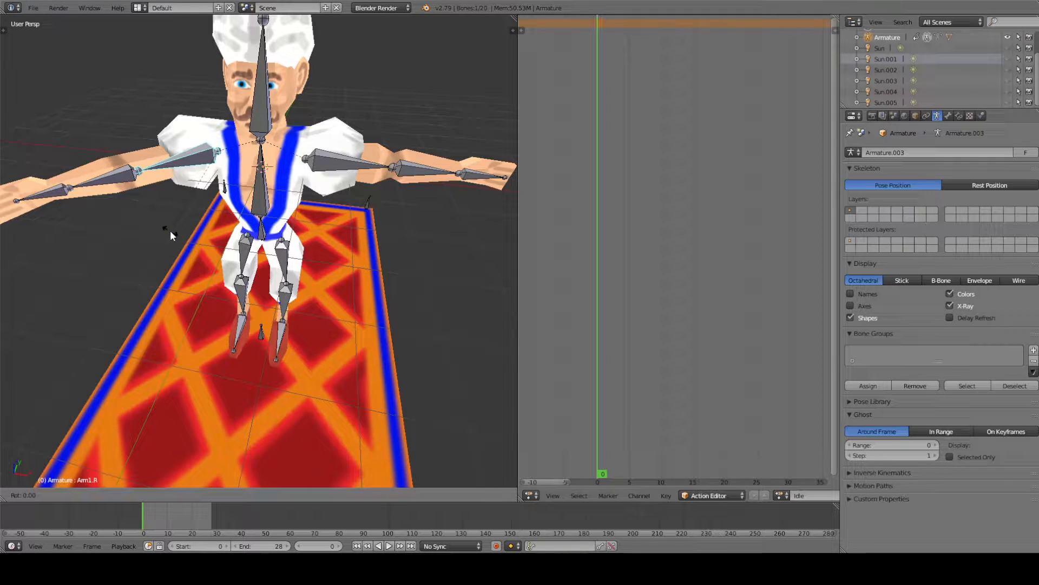
pyautogui.press('y')
pyautogui.press('y')
pyautogui.press('z')
pyautogui.press('z')
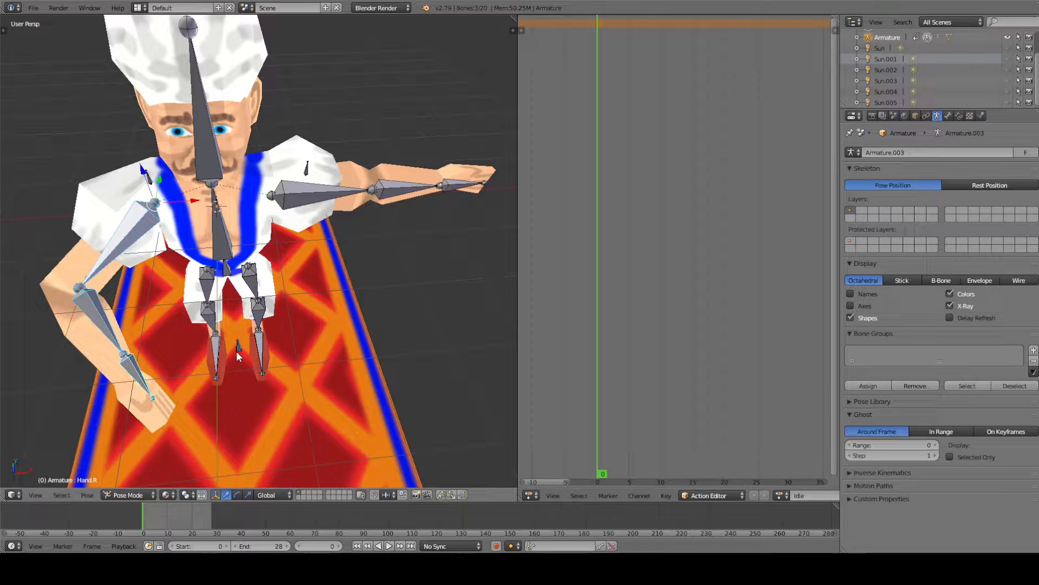
# Copy the right arm's pose and paste it mirrored onto the left arm.
pyautogui.hotkey('ctrl', 'c')
pyautogui.hotkey('ctrl', 'shift', 'v')
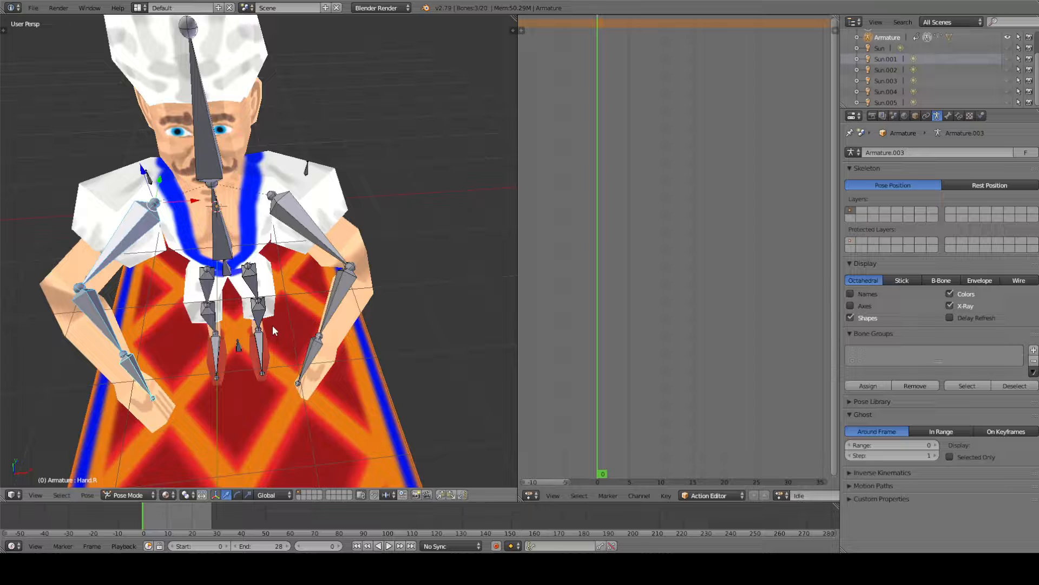
pyautogui.press('a')
# Rotate both thigh bones -45° about the global X axis and bend both lower legs about the X axis.
pyautogui.moveTo(285, 311); pyautogui.dragTo(209, 329, button='middle')
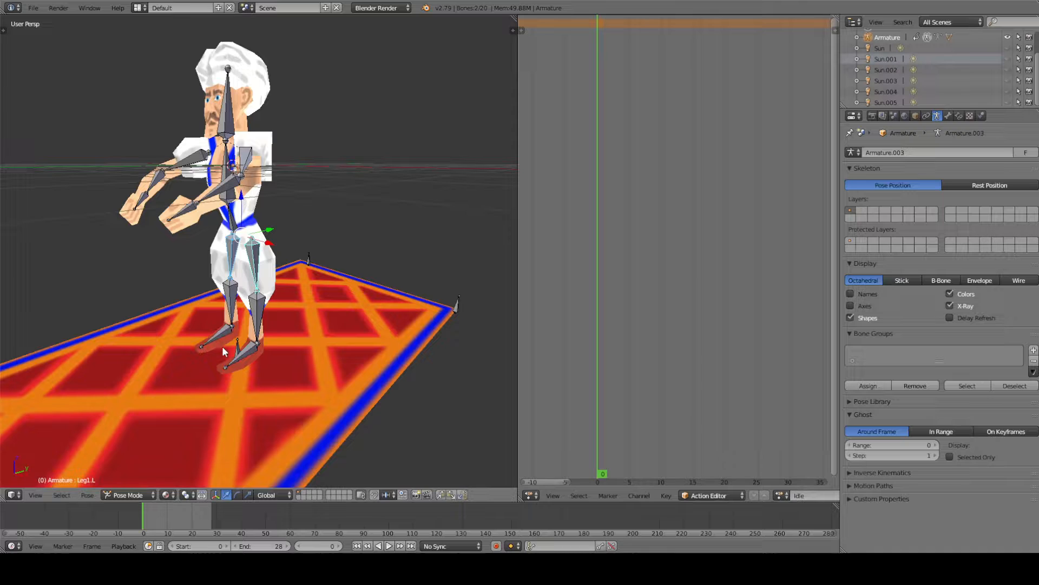
pyautogui.press('r')
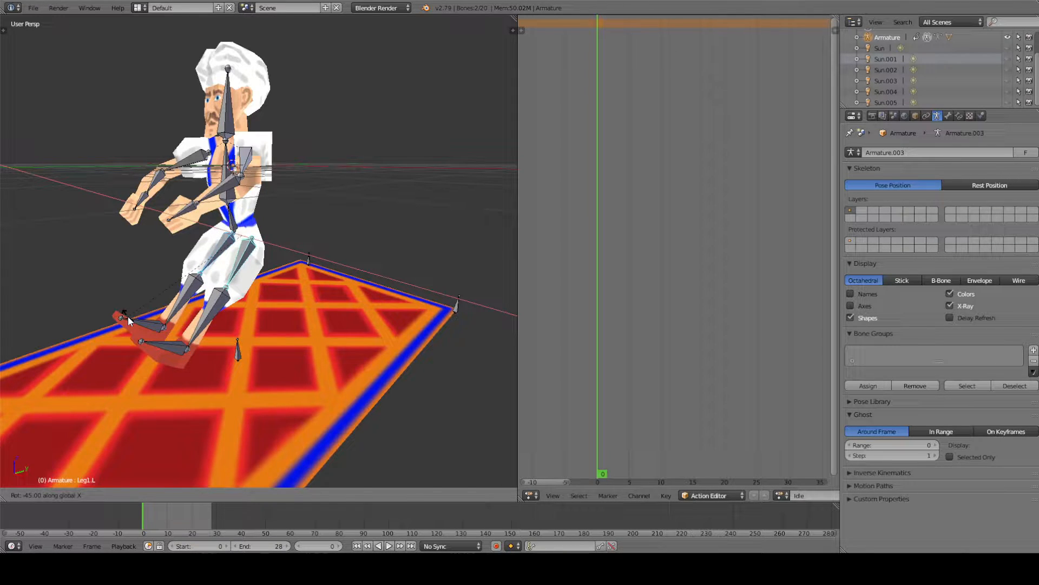
pyautogui.click(128, 316)
pyautogui.rightClick(218, 304)
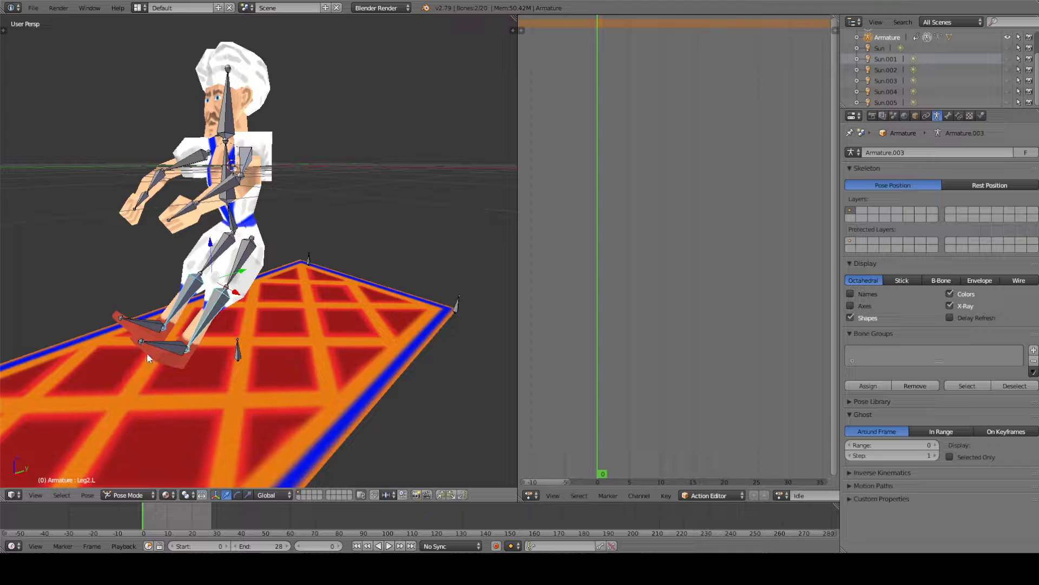
pyautogui.press('r')
pyautogui.press('x')
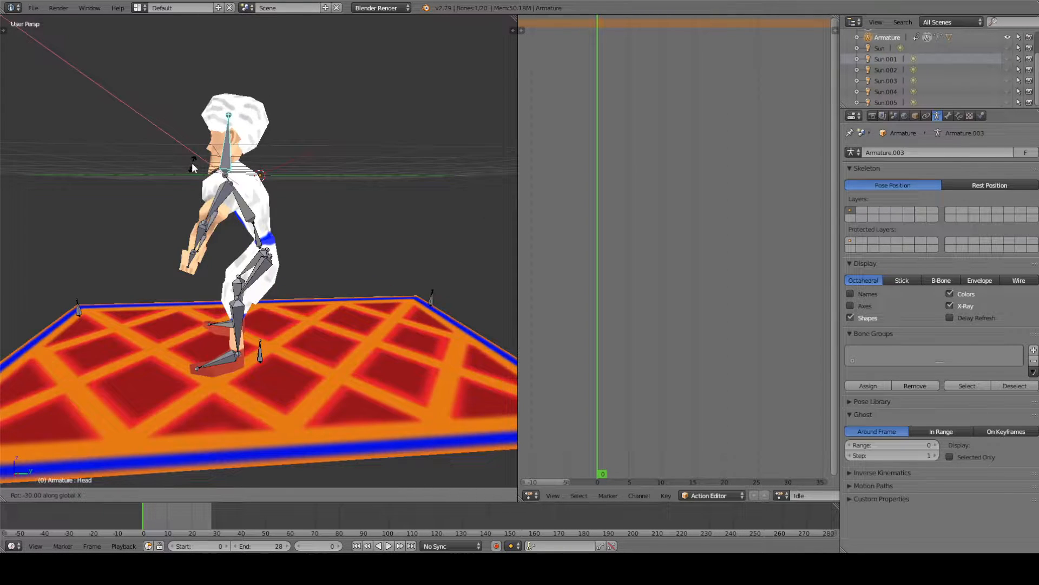
# Rotate the head bone -30° about the global X axis so the crouching rider faces forward.
pyautogui.click(193, 168)
pyautogui.moveTo(191, 163); pyautogui.dragTo(264, 205, button='middle')
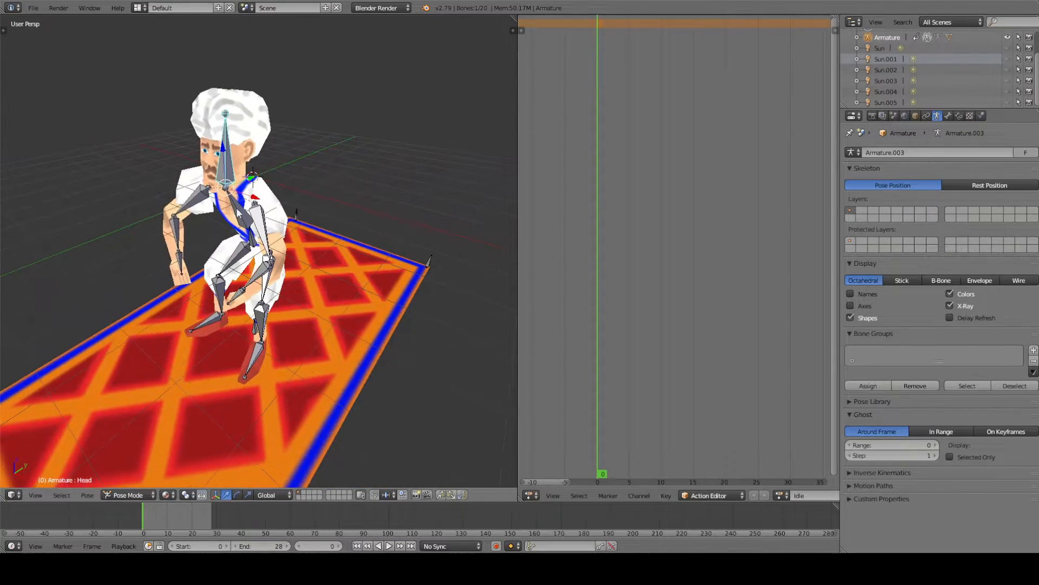
pyautogui.scroll(3, 264, 205)
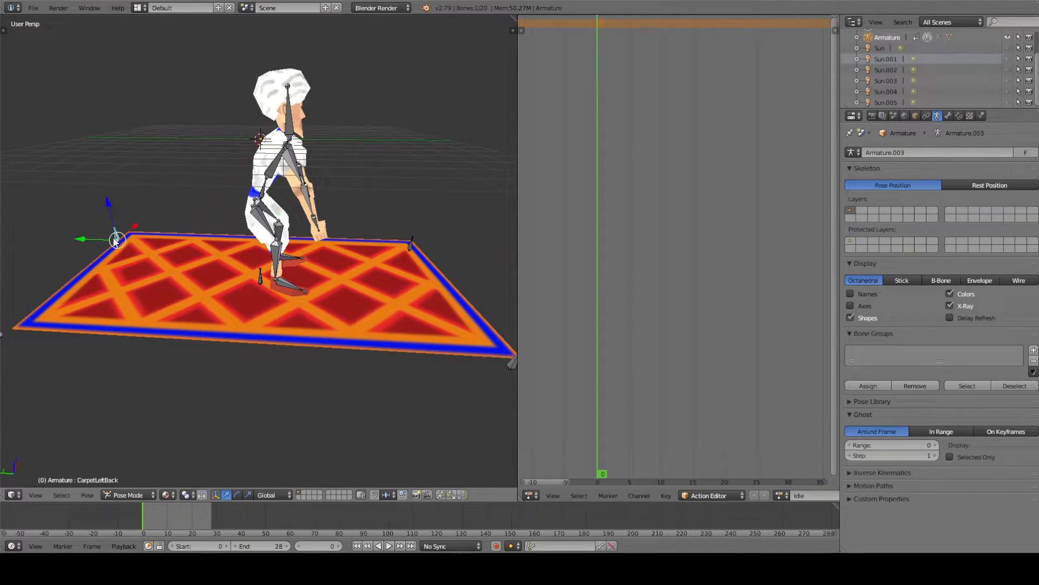
# Lower the CarpetLeftBack and CarpetRightForth corner bones about 0.86 units along Z to ripple the carpet.
pyautogui.keyDown('shift'); pyautogui.moveTo(235, 268); pyautogui.dragTo(202, 230, button='middle'); pyautogui.keyUp('shift')
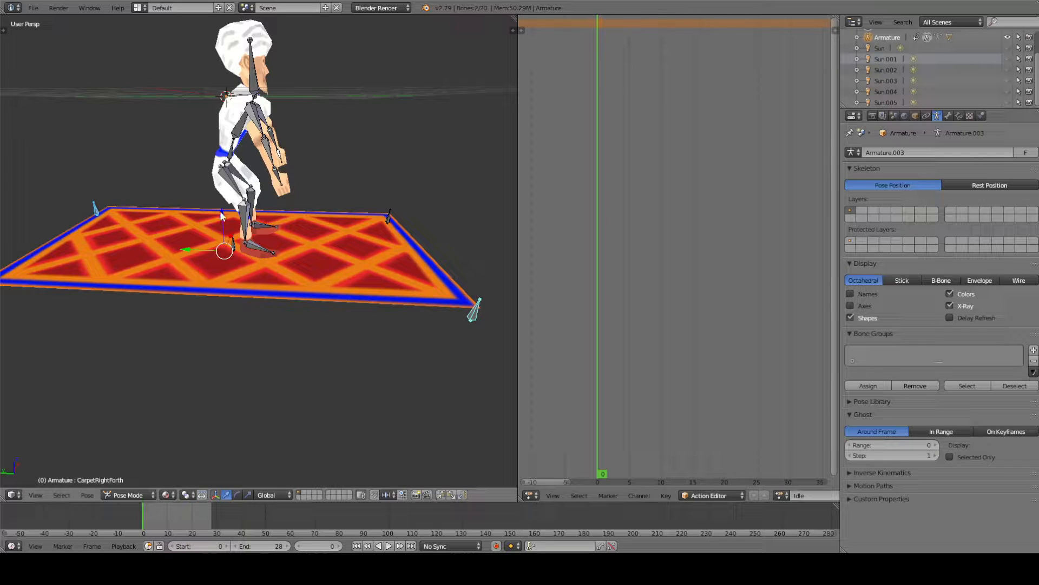
pyautogui.press('g')
pyautogui.press('z')
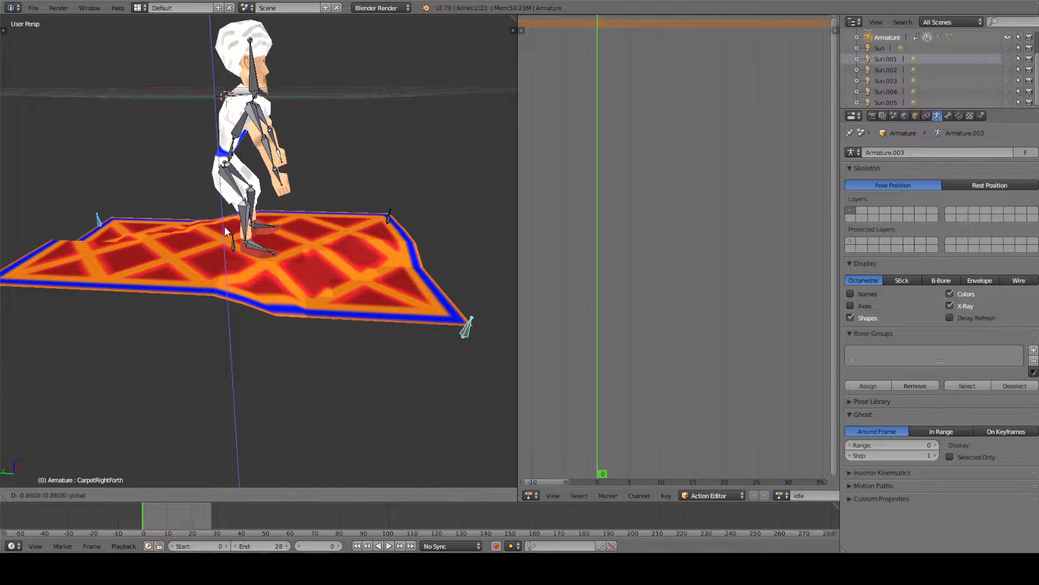
pyautogui.moveTo(224, 226); pyautogui.dragTo(225, 226)
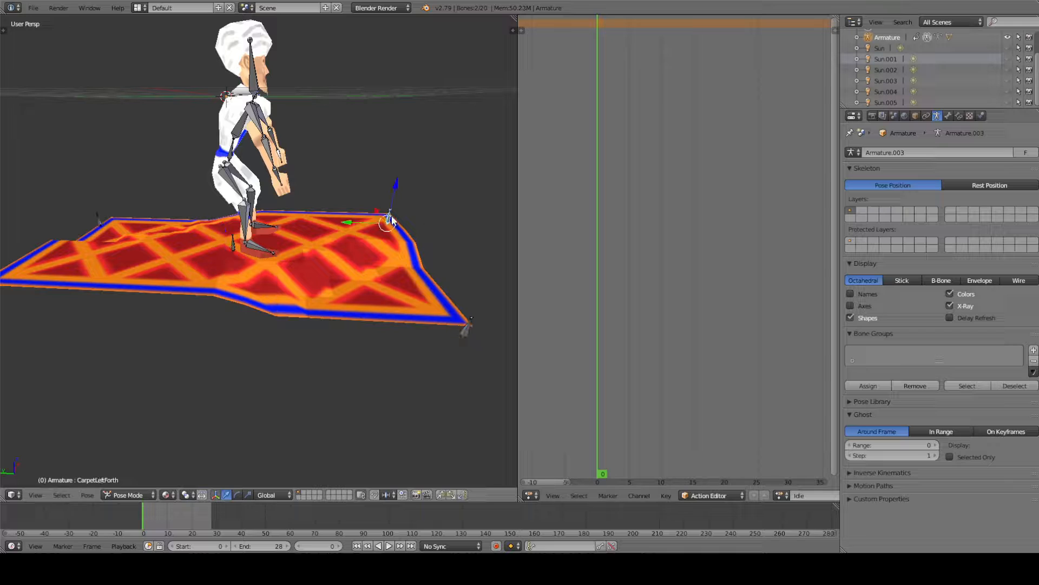
pyautogui.keyDown('shift'); pyautogui.moveTo(1, 300); pyautogui.dragTo(129, 283, button='middle'); pyautogui.keyUp('shift')
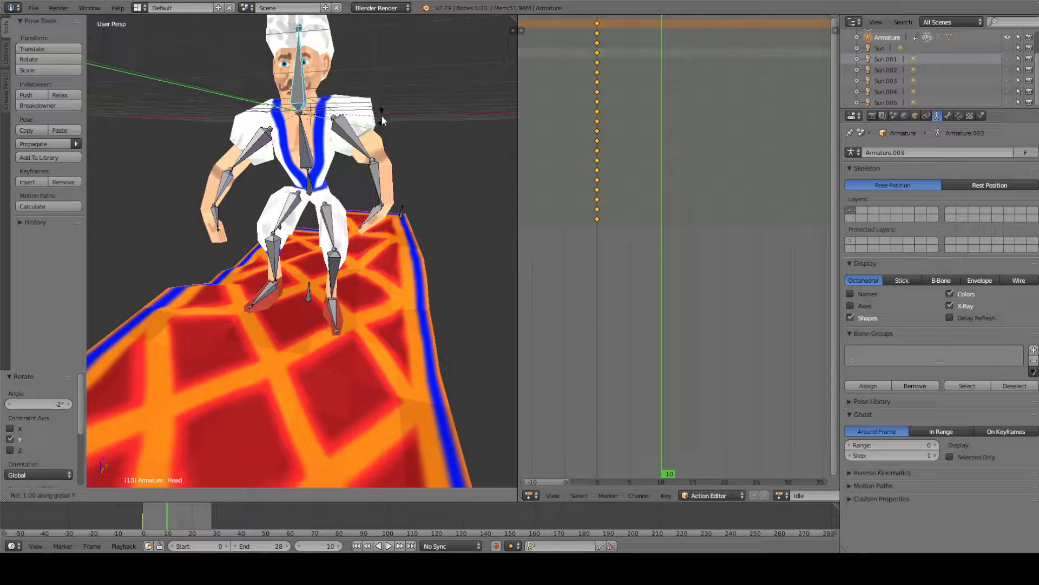
# Tilt the head 2° about the global Y axis at frame 10 and insert LocRot keyframes for all bones.
pyautogui.click(392, 131)
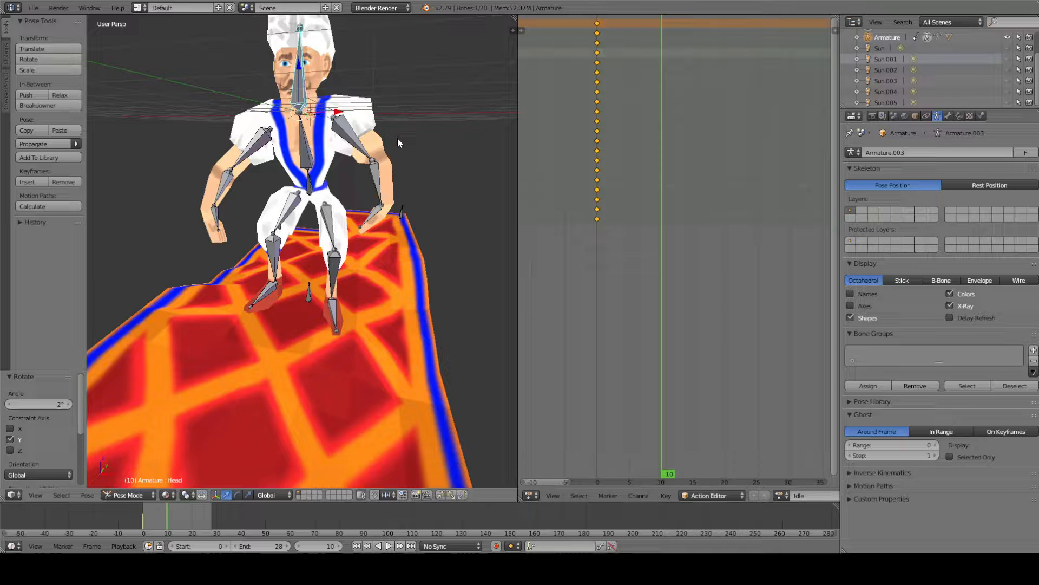
pyautogui.press('a')
pyautogui.press('i')
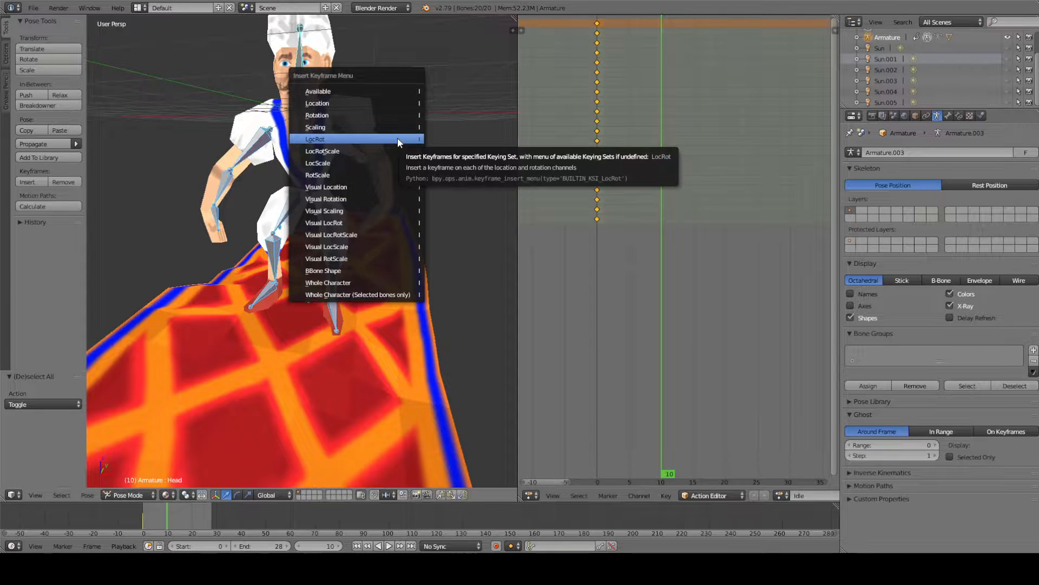
pyautogui.click(398, 137)
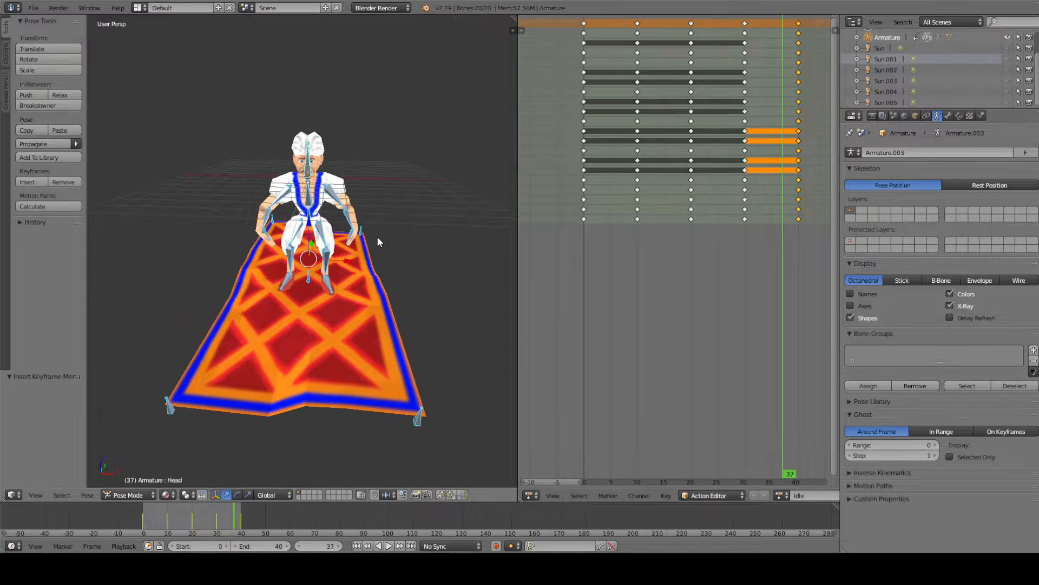
# Rotate the CarpetRightForth corner bone 11.4° at frame 10 of the idle animation.
pyautogui.hotkey('alt', 'a')
pyautogui.moveTo(628, 141)
pyautogui.mouseDown()
pyautogui.moveTo(594, 143)
pyautogui.moveTo(647, 144)
pyautogui.moveTo(638, 149)
pyautogui.mouseUp()
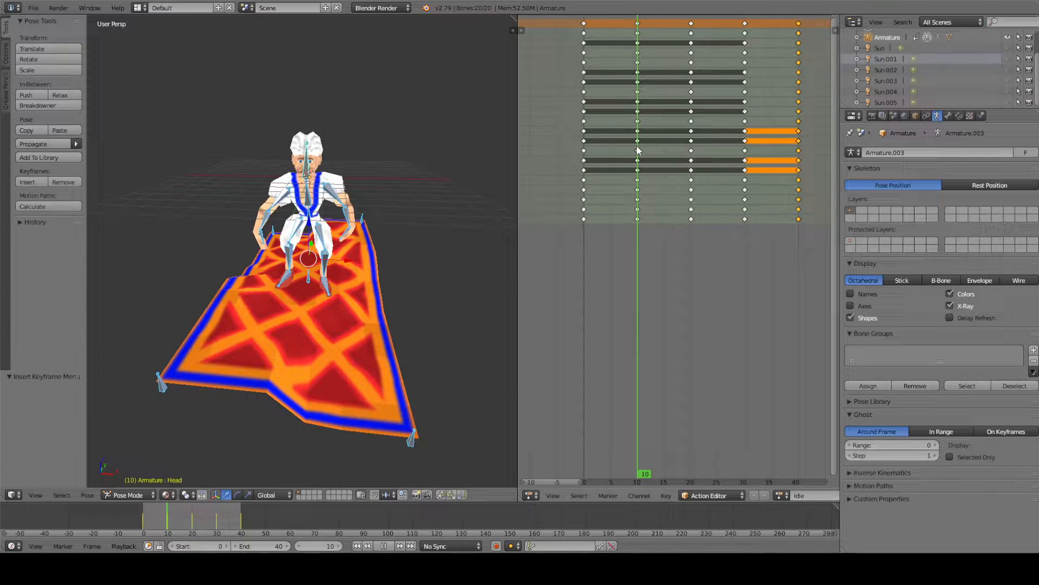
pyautogui.rightClick(161, 382)
pyautogui.moveTo(167, 392); pyautogui.dragTo(245, 353, button='middle')
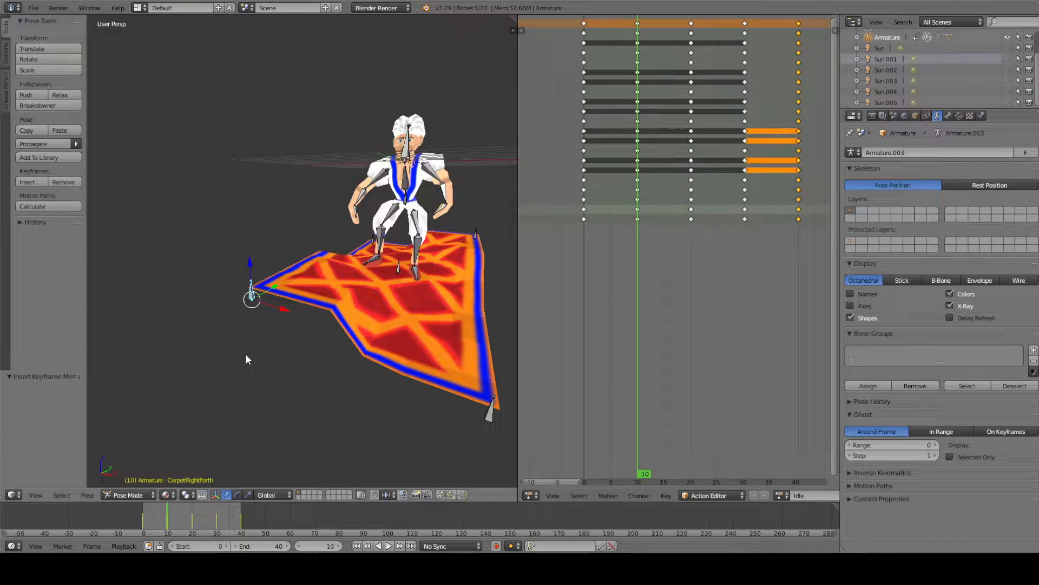
pyautogui.press('r')
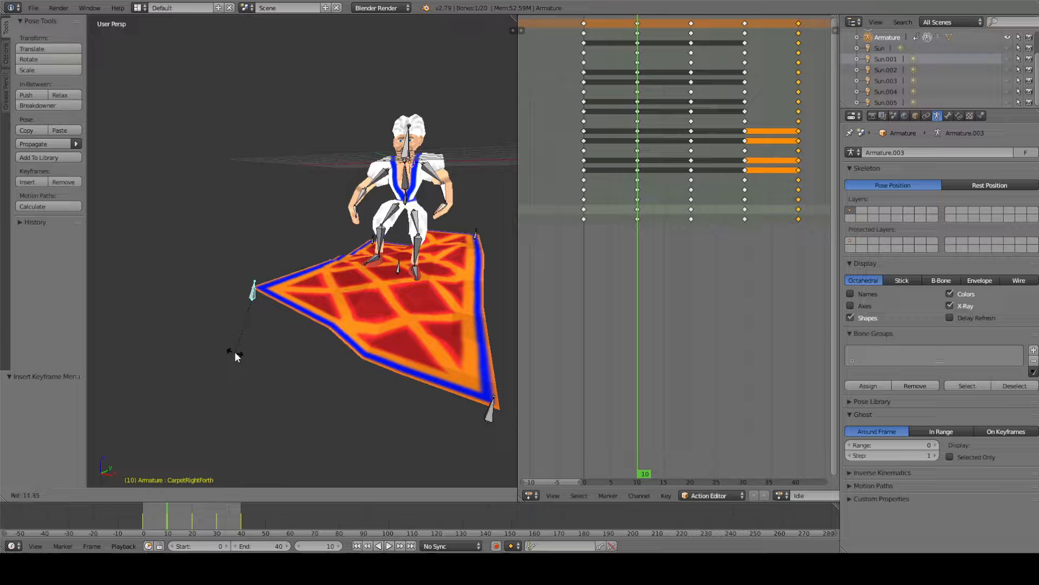
pyautogui.click(235, 352)
# Rotate the CarpetLeftBack corner bone slightly at frame 10 to shape that carpet corner's ripple.
pyautogui.moveTo(424, 304); pyautogui.dragTo(365, 304, button='middle')
pyautogui.rightClick(402, 298)
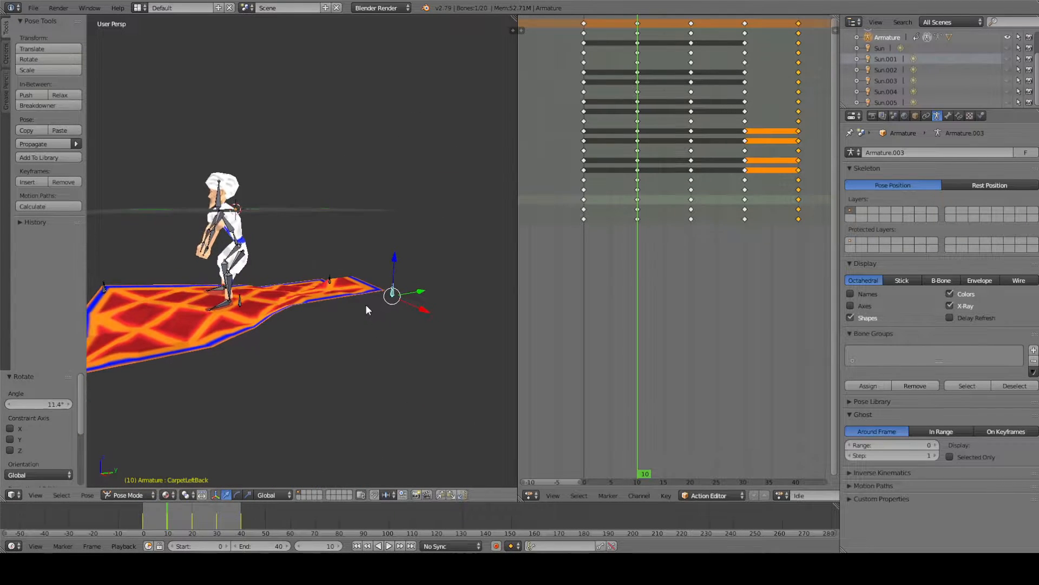
pyautogui.press('r')
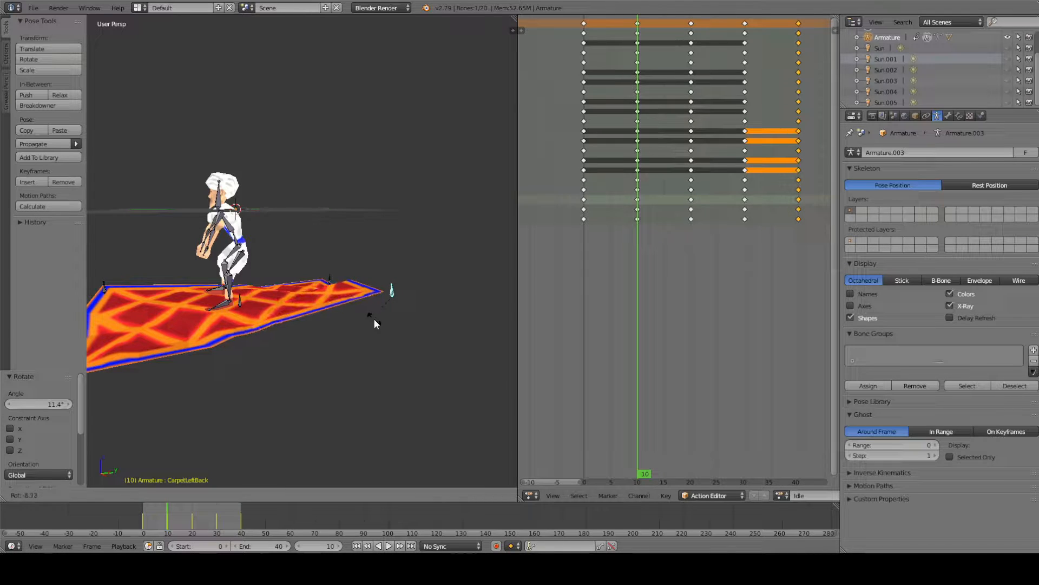
pyautogui.click(374, 318)
# Scrub through and play the idle animation to check the carpet's rippling from the side and front.
pyautogui.moveTo(374, 318); pyautogui.dragTo(378, 326, button='middle')
pyautogui.moveTo(378, 328); pyautogui.dragTo(383, 328, button='middle')
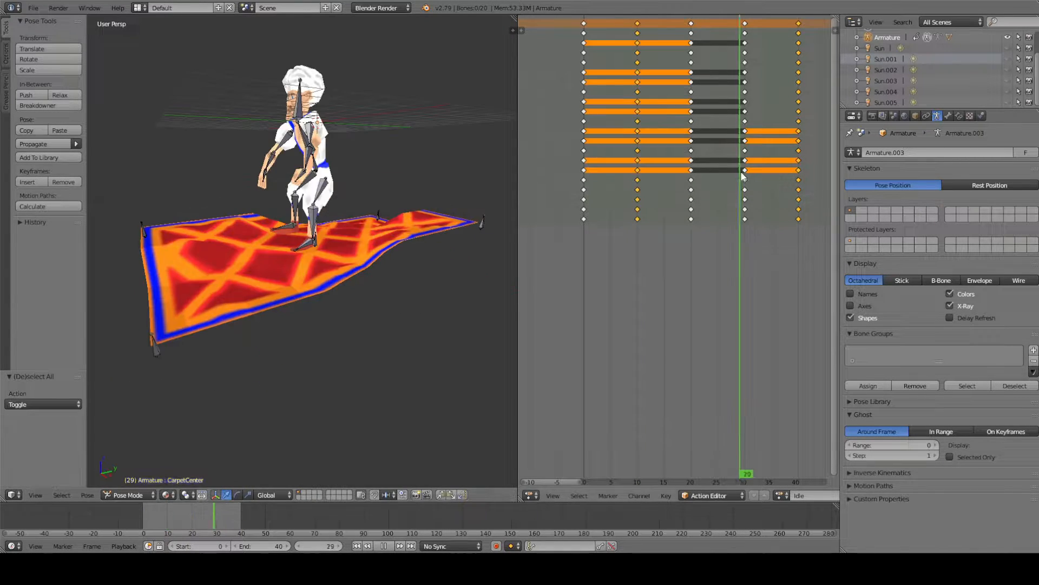
pyautogui.moveTo(743, 173); pyautogui.dragTo(587, 193)
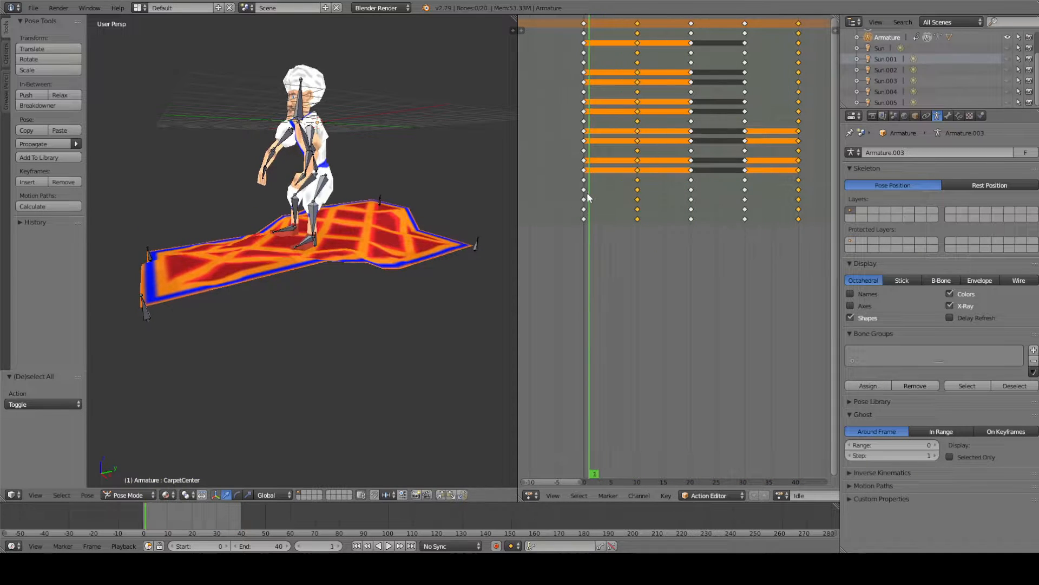
pyautogui.hotkey('alt', 'a')
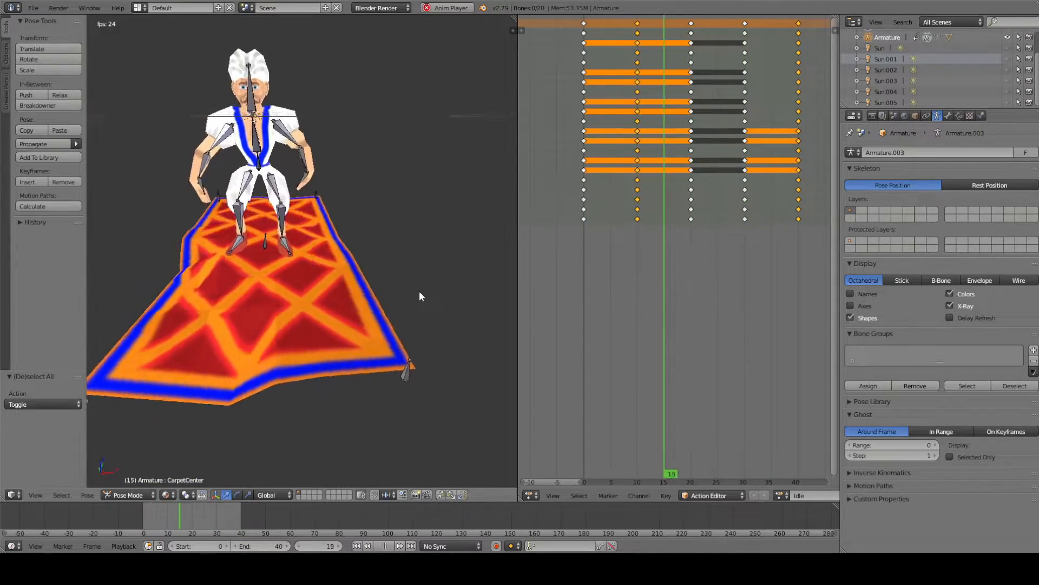
pyautogui.moveTo(419, 291); pyautogui.dragTo(519, 152, button='middle')
pyautogui.press('Escape')
# Go to frame 40, copy and paste the pose of the rider's leg bones, and insert keyframes.
pyautogui.press('Up')
pyautogui.press('Up')
pyautogui.press('Up')
pyautogui.press('Up')
pyautogui.scroll(3, 350, 177)
pyautogui.moveTo(244, 168); pyautogui.dragTo(412, 157, button='middle')
pyautogui.scroll(-4, 378, 173)
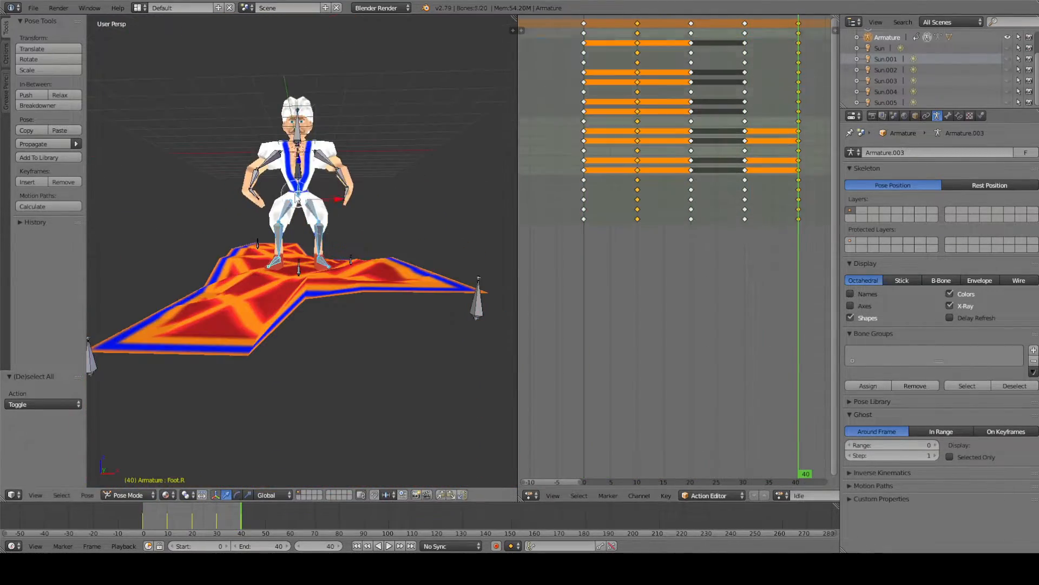
pyautogui.hotkey('ctrl', 'c')
pyautogui.hotkey('ctrl', 'v')
pyautogui.press('i')
# Rotate a carpet corner bone at frame 30 and insert keyframes for all bones.
pyautogui.hotkey('alt', 'a')
pyautogui.moveTo(365, 244); pyautogui.dragTo(228, 233, button='middle')
pyautogui.click(745, 167)
pyautogui.press('a')
pyautogui.press('a')
pyautogui.rightClick(167, 283)
pyautogui.press('r')
pyautogui.press('a')
pyautogui.press('a')
pyautogui.press('i')
# Shift the rider's bones along the Y axis at frame 30 and insert keyframes for them.
pyautogui.moveTo(372, 267); pyautogui.dragTo(390, 202, button='middle')
pyautogui.press('Escape')
pyautogui.press('a')
pyautogui.press('g')
pyautogui.press('i')
pyautogui.click(638, 183)
pyautogui.click(745, 195)
pyautogui.moveTo(385, 225); pyautogui.dragTo(377, 226)
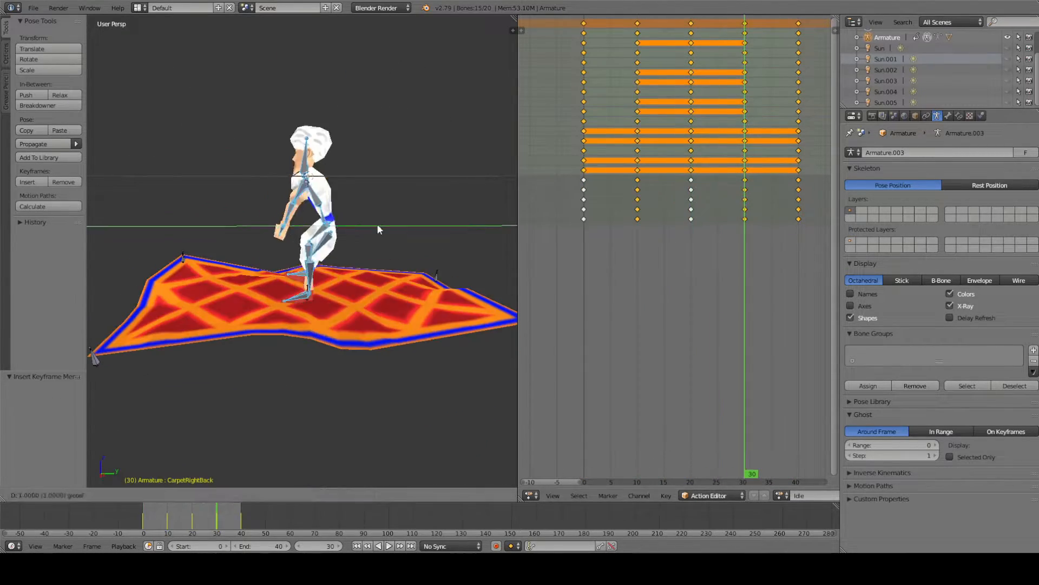
pyautogui.press('i')
# Play the idle animation in a maximized 3D view and examine the rider and carpet from several angles.
pyautogui.click(798, 195)
pyautogui.press('a')
pyautogui.press('a')
pyautogui.hotkey('alt', 'a')
pyautogui.hotkey('ctrl', 'Up')
pyautogui.moveTo(482, 253); pyautogui.dragTo(541, 379, button='middle')
pyautogui.scroll(7, 541, 347)
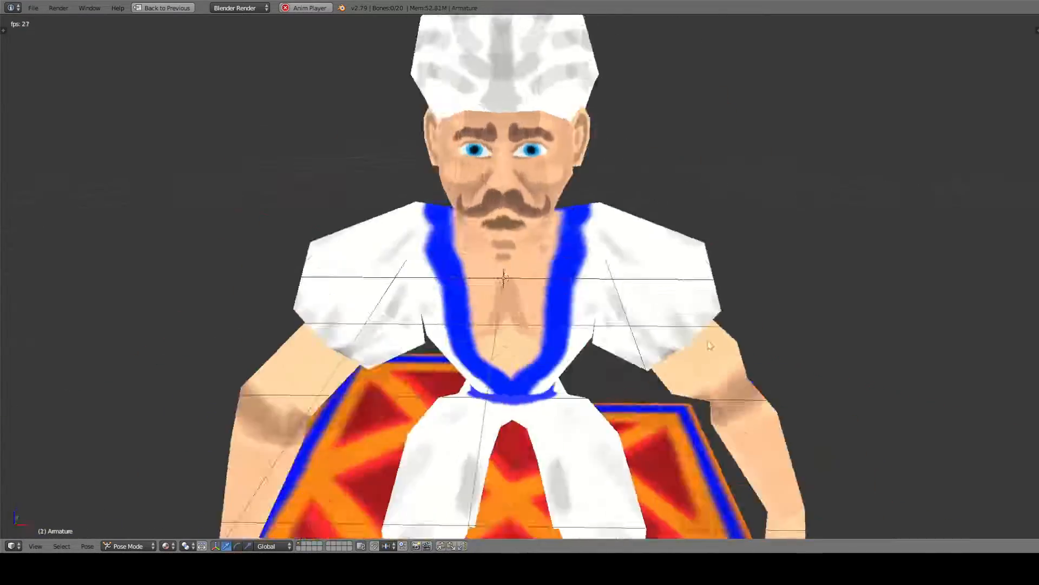
pyautogui.scroll(-4, 616, 222)
pyautogui.moveTo(616, 222); pyautogui.dragTo(698, 227, button='middle')
pyautogui.hotkey('alt', 'a')
pyautogui.hotkey('ctrl', 'Up')
# Return the armature to Object Mode and change the Action Editor area to the Node Editor.
pyautogui.hotkey('ctrl', 'Tab')
pyautogui.moveTo(352, 232); pyautogui.dragTo(400, 153, button='middle')
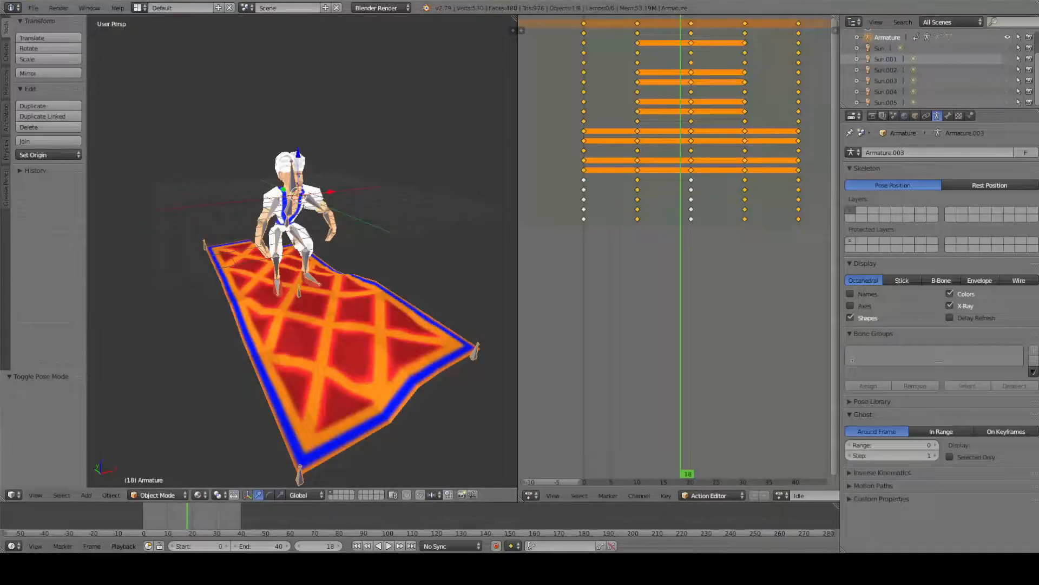
pyautogui.scroll(4, 324, 270)
pyautogui.click(531, 495)
pyautogui.click(561, 375)
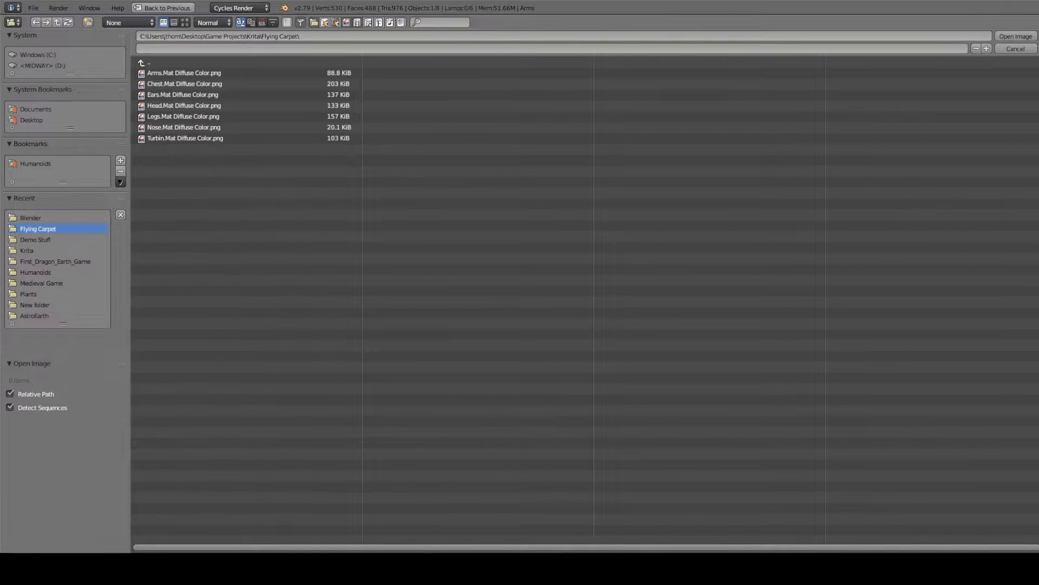
# Load the painted images into Image Texture nodes and link them to the Diffuse BSDF color of the rider's materials.
pyautogui.click(30, 251)
pyautogui.doubleClick(182, 258)
pyautogui.click(959, 116)
pyautogui.moveTo(628, 247); pyautogui.dragTo(682, 183)
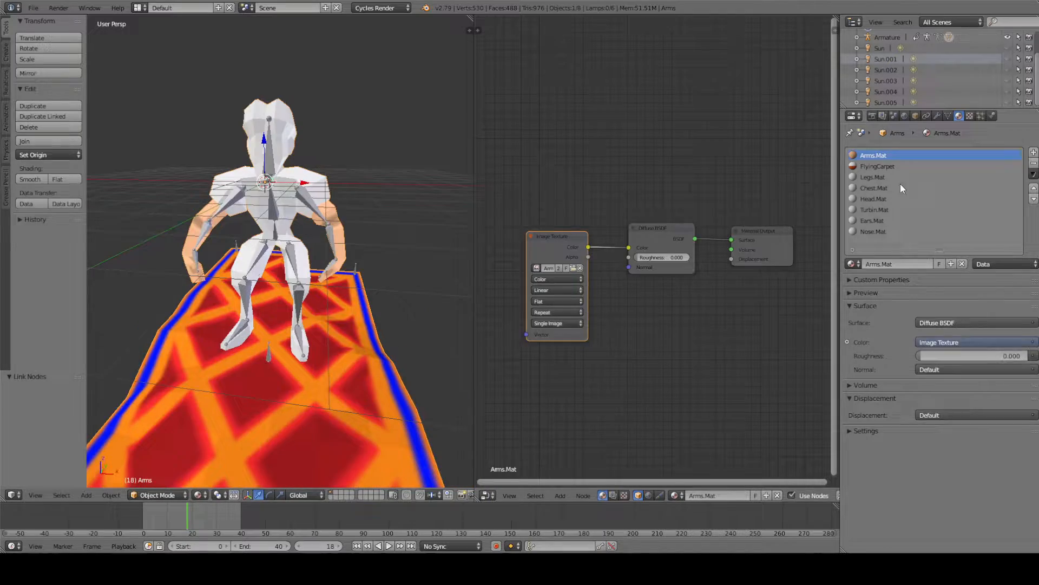
pyautogui.hotkey('shift', 'a')
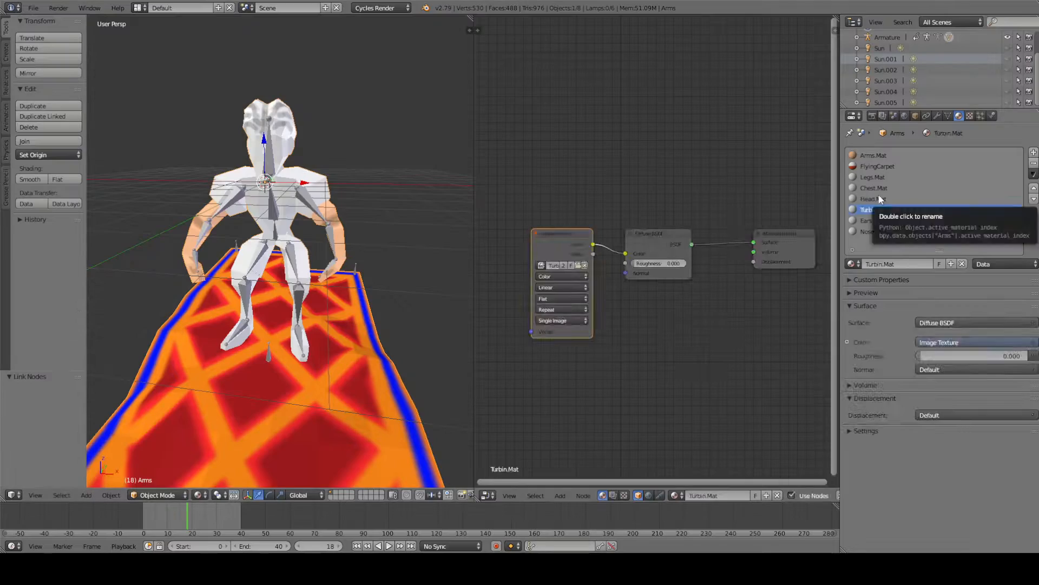
pyautogui.click(873, 220)
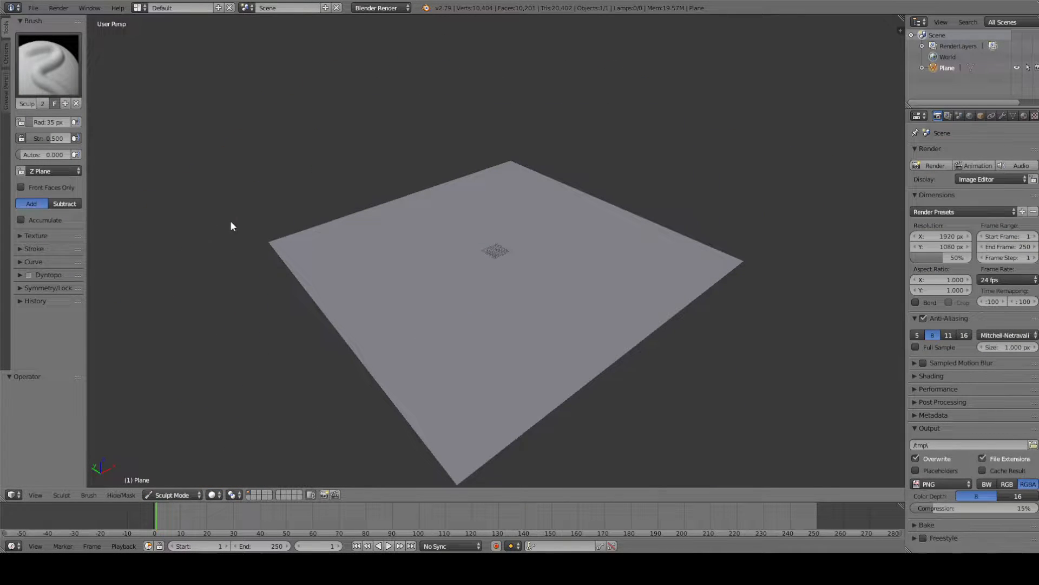
# Try sculpting hills on the flat plane with the brush's sculpt plane set to Area Plane, and undo the strokes.
pyautogui.click(41, 170)
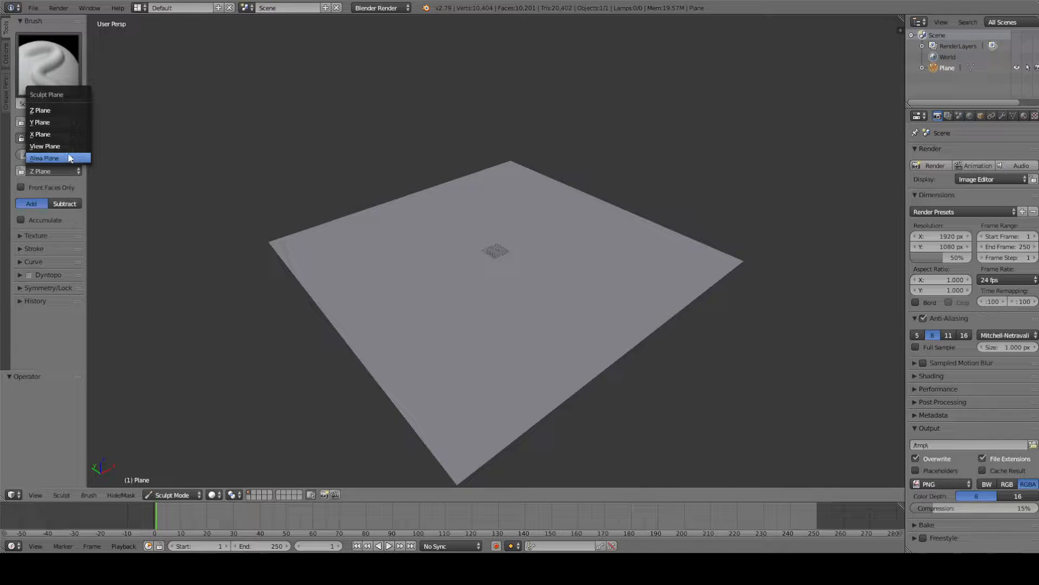
pyautogui.click(62, 156)
pyautogui.moveTo(371, 266); pyautogui.dragTo(410, 276)
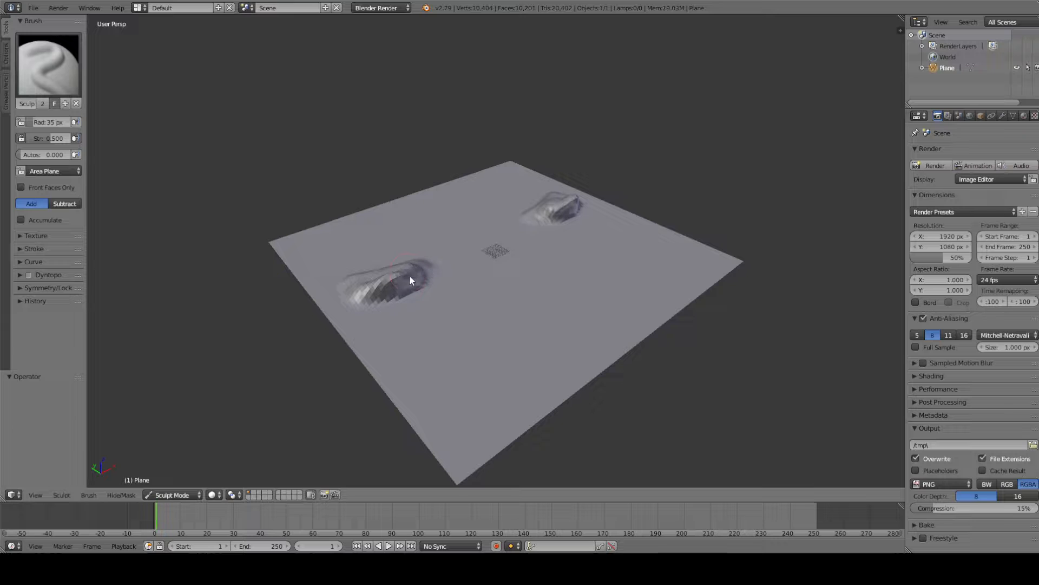
pyautogui.moveTo(396, 285)
pyautogui.mouseDown(button='middle')
pyautogui.moveTo(527, 229)
pyautogui.moveTo(522, 184)
pyautogui.moveTo(534, 230)
pyautogui.mouseUp(button='middle')
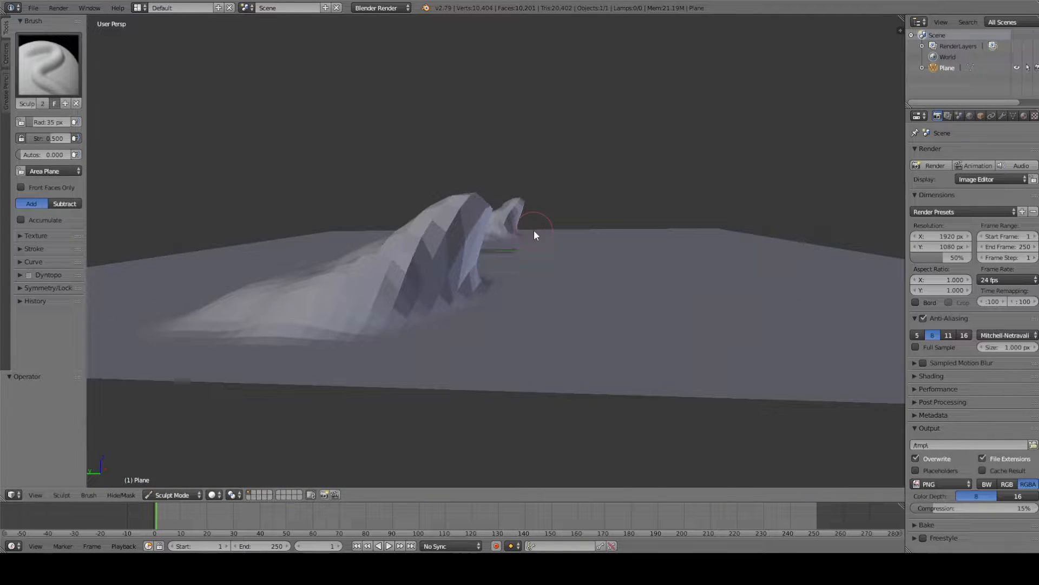
pyautogui.hotkey('ctrl', 'z')
pyautogui.hotkey('ctrl', 'z')
pyautogui.hotkey('ctrl', 'z')
pyautogui.hotkey('ctrl', 'z')
pyautogui.hotkey('ctrl', 'z')
pyautogui.hotkey('ctrl', 'z')
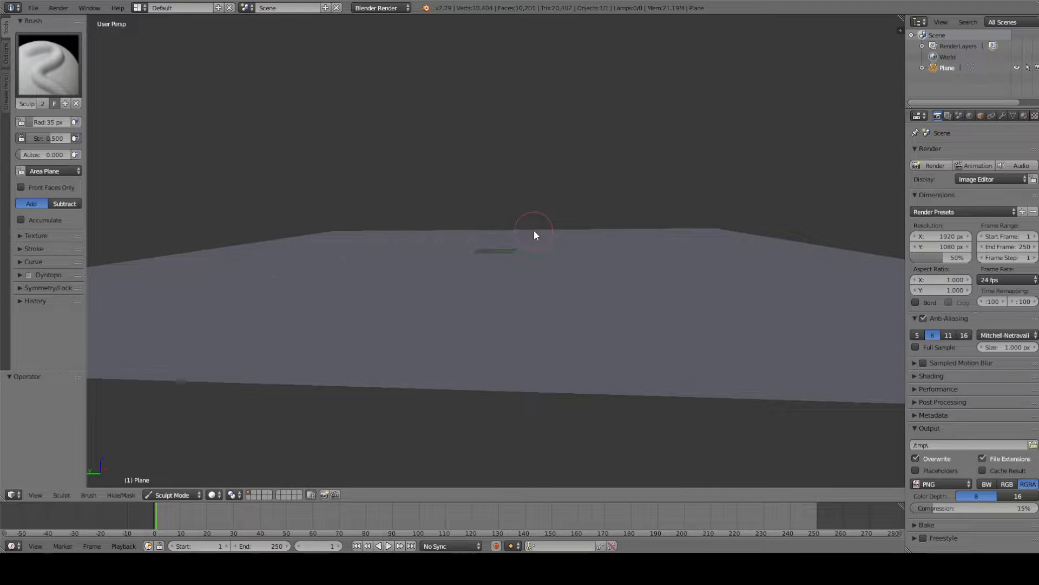
# Set the brush's sculpt plane to Z Plane, try a stroke near the plane's center, and undo it.
pyautogui.click(57, 174)
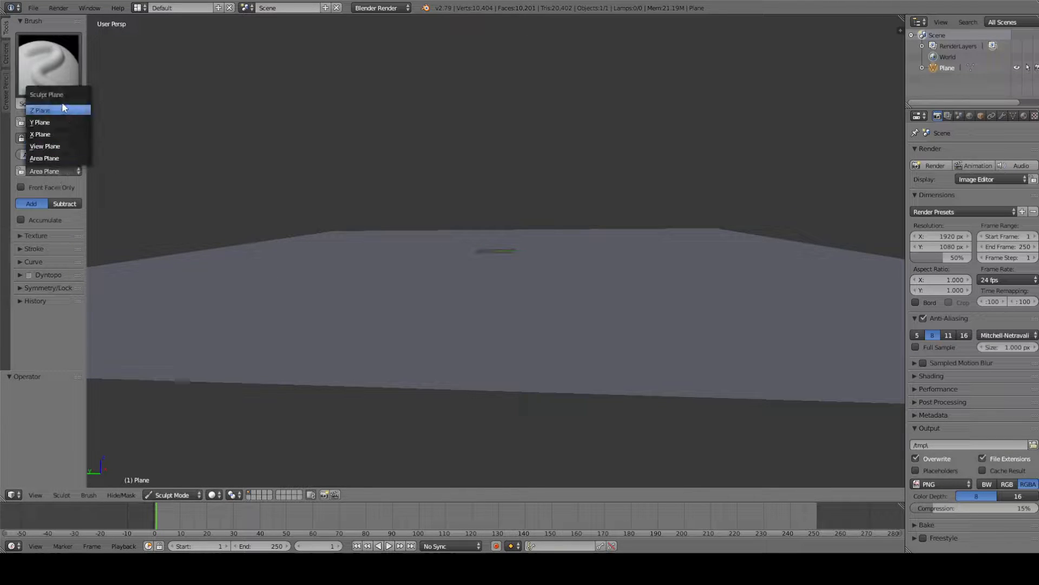
pyautogui.click(61, 116)
pyautogui.moveTo(479, 58)
pyautogui.mouseDown(button='middle')
pyautogui.moveTo(485, 341)
pyautogui.moveTo(494, 311)
pyautogui.mouseUp(button='middle')
pyautogui.moveTo(482, 271)
pyautogui.mouseDown()
pyautogui.moveTo(489, 238)
pyautogui.moveTo(423, 248)
pyautogui.mouseUp()
pyautogui.hotkey('ctrl', 'z')
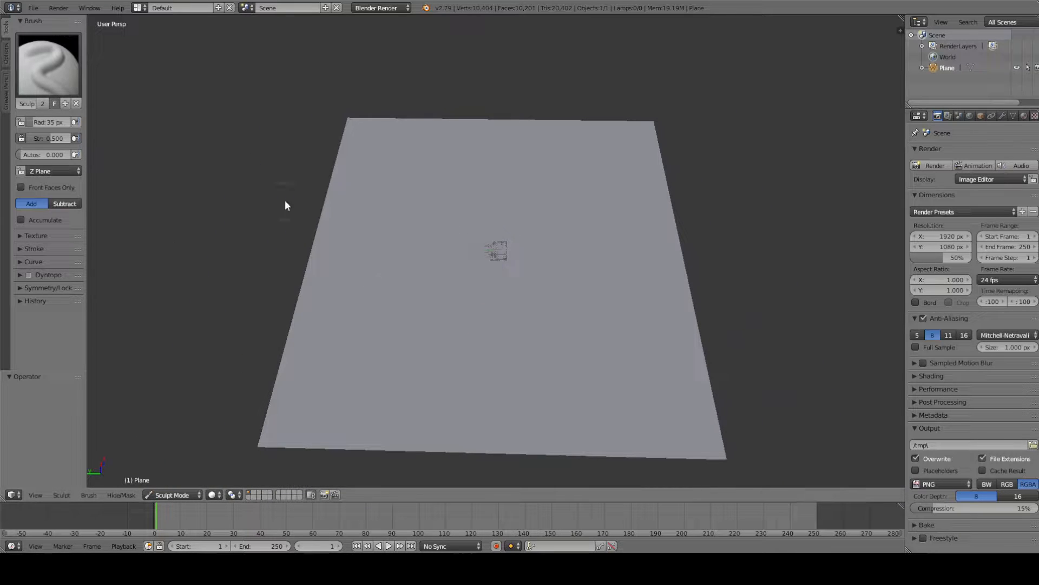
# Turn off X mirroring for sculpting and raise an uneven ridge along the plane's borders.
pyautogui.click(25, 287)
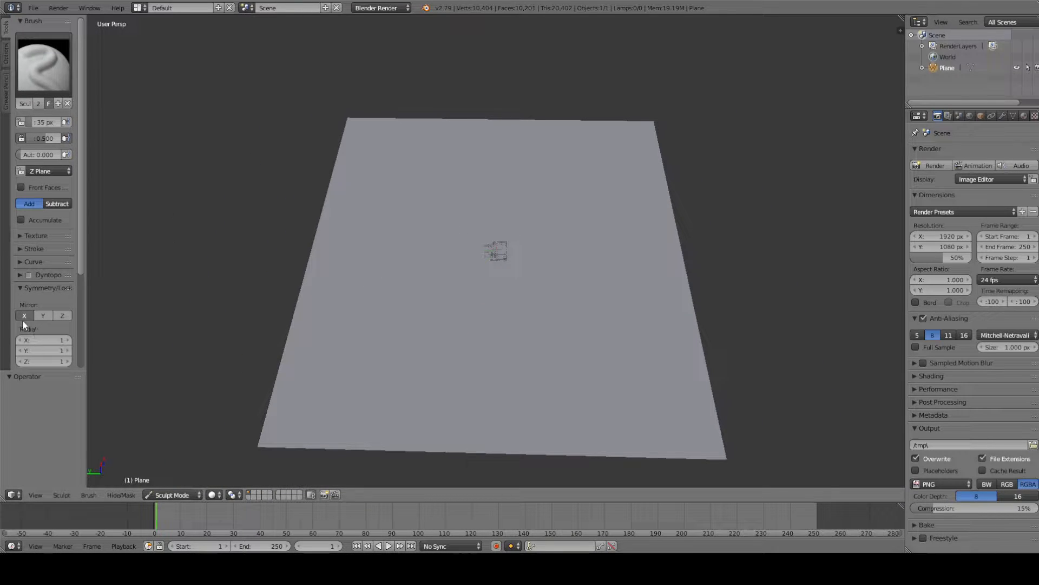
pyautogui.click(25, 287)
pyautogui.moveTo(408, 275); pyautogui.dragTo(414, 206, button='middle')
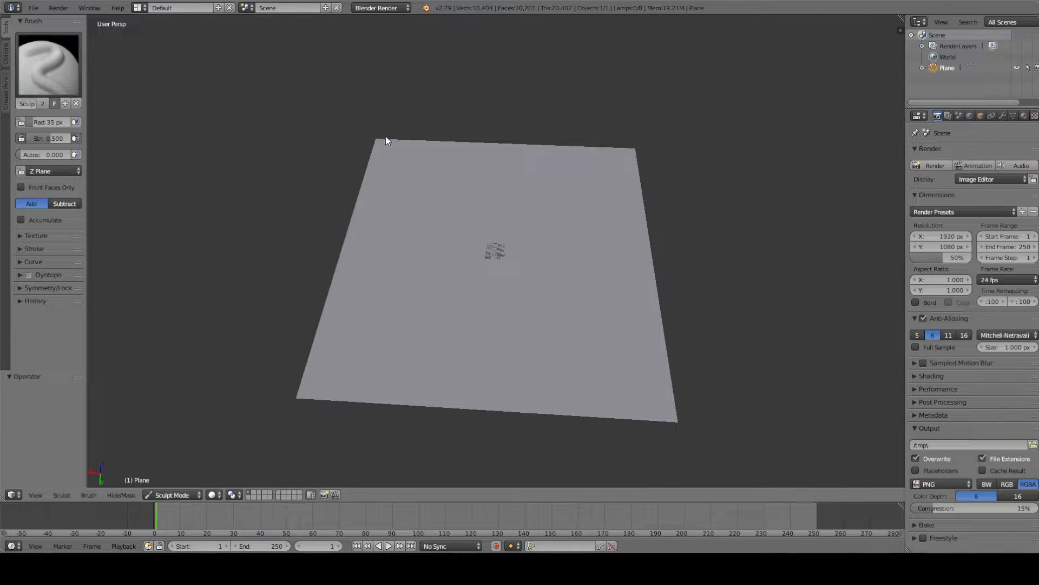
pyautogui.moveTo(367, 190); pyautogui.dragTo(298, 350)
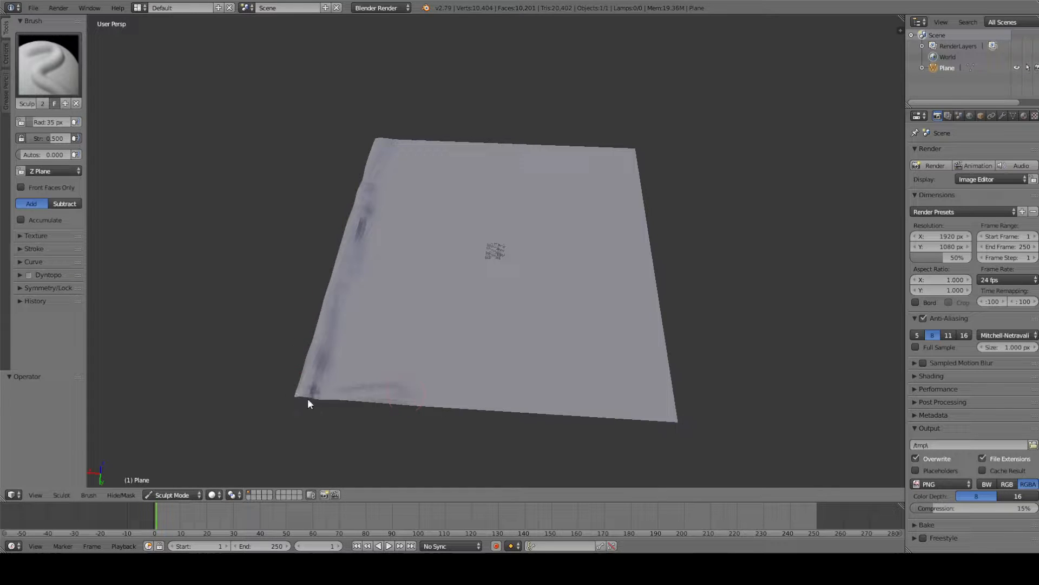
pyautogui.moveTo(308, 398)
pyautogui.mouseDown()
pyautogui.moveTo(550, 408)
pyautogui.moveTo(644, 233)
pyautogui.moveTo(380, 133)
pyautogui.mouseUp()
# Sculpt hills and ridges across the plane's interior, and set the brush to Subtract for carving hollows.
pyautogui.moveTo(380, 133)
pyautogui.mouseDown(button='middle')
pyautogui.moveTo(561, 417)
pyautogui.moveTo(366, 271)
pyautogui.mouseUp(button='middle')
pyautogui.moveTo(352, 271)
pyautogui.mouseDown()
pyautogui.moveTo(564, 318)
pyautogui.moveTo(562, 221)
pyautogui.moveTo(642, 178)
pyautogui.mouseUp()
pyautogui.scroll(4, 563, 184)
pyautogui.moveTo(563, 221)
pyautogui.mouseDown(button='middle')
pyautogui.moveTo(540, 164)
pyautogui.moveTo(509, 279)
pyautogui.mouseUp(button='middle')
pyautogui.scroll(-5, 539, 164)
pyautogui.moveTo(509, 279); pyautogui.dragTo(606, 301)
pyautogui.click(64, 203)
pyautogui.moveTo(605, 301)
pyautogui.mouseDown(button='middle')
pyautogui.moveTo(424, 345)
pyautogui.moveTo(596, 365)
pyautogui.mouseUp(button='middle')
pyautogui.moveTo(508, 274); pyautogui.dragTo(638, 209, button='middle')
# Save the file as Landscape in the Landscape folder.
pyautogui.hotkey('ctrl', 'shift', 's')
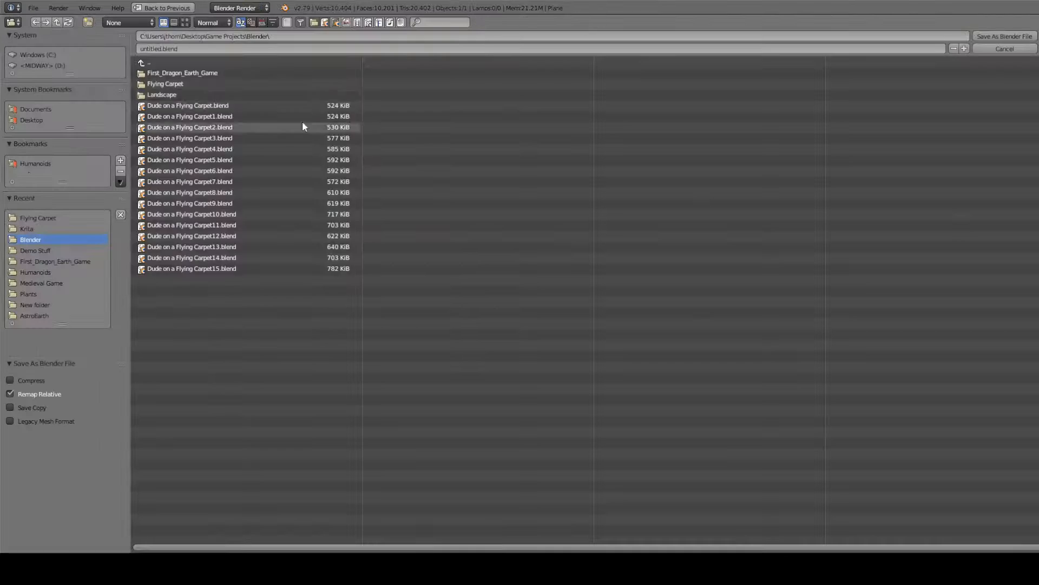
pyautogui.click(233, 95)
pyautogui.click(201, 51)
pyautogui.write('Landscape')
pyautogui.press('Return')
pyautogui.press('Return')
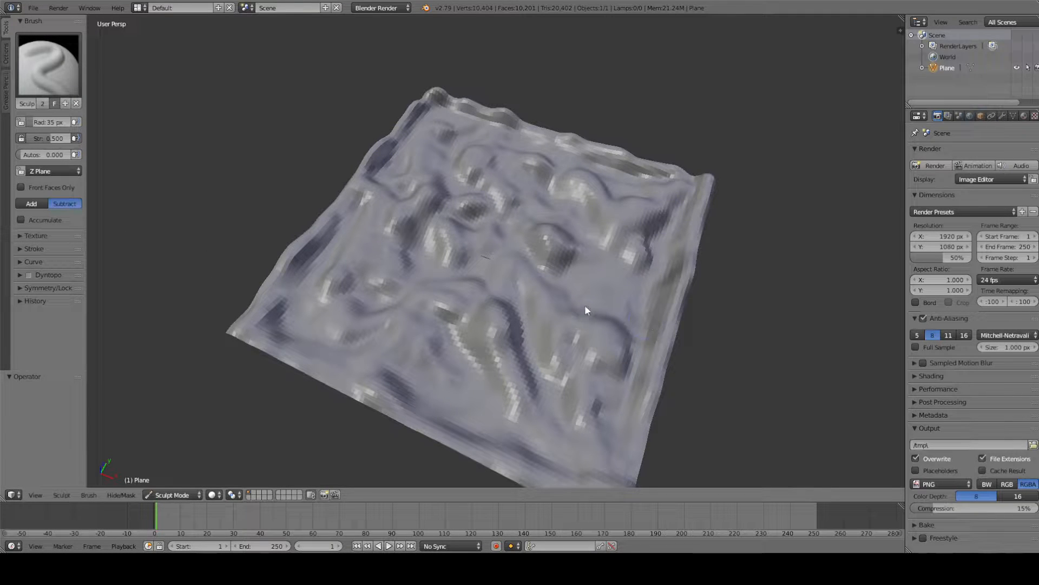
# Enter Edit Mode and select the edge loops along two adjacent borders of the terrain.
pyautogui.moveTo(586, 310)
pyautogui.mouseDown(button='middle')
pyautogui.moveTo(547, 282)
pyautogui.moveTo(547, 291)
pyautogui.moveTo(569, 273)
pyautogui.moveTo(652, 250)
pyautogui.moveTo(578, 256)
pyautogui.moveTo(580, 225)
pyautogui.moveTo(615, 251)
pyautogui.moveTo(657, 158)
pyautogui.moveTo(711, 171)
pyautogui.moveTo(711, 226)
pyautogui.mouseUp(button='middle')
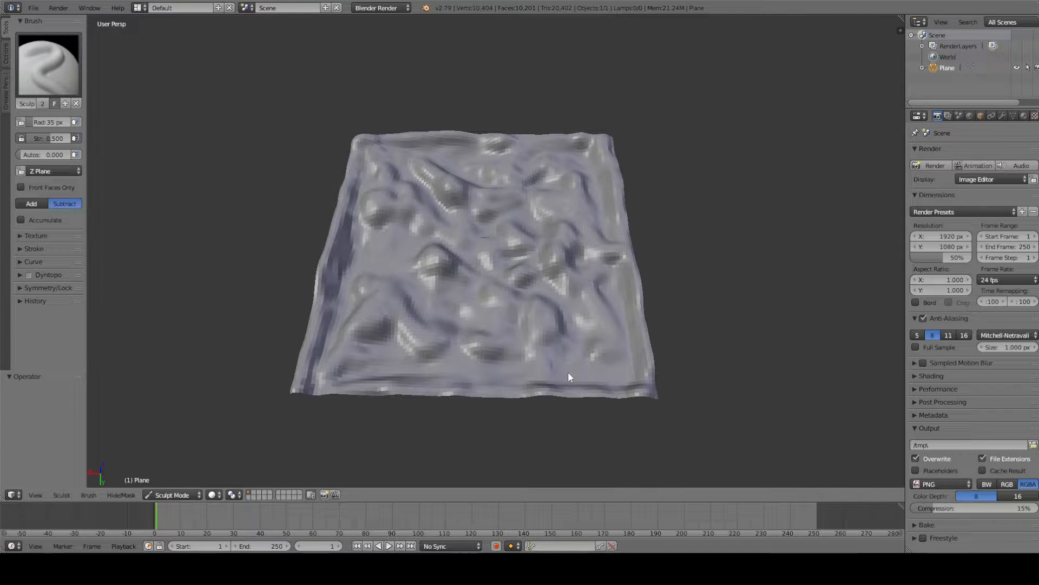
pyautogui.press('Tab')
pyautogui.keyDown('alt'); pyautogui.click(556, 392); pyautogui.keyUp('alt')
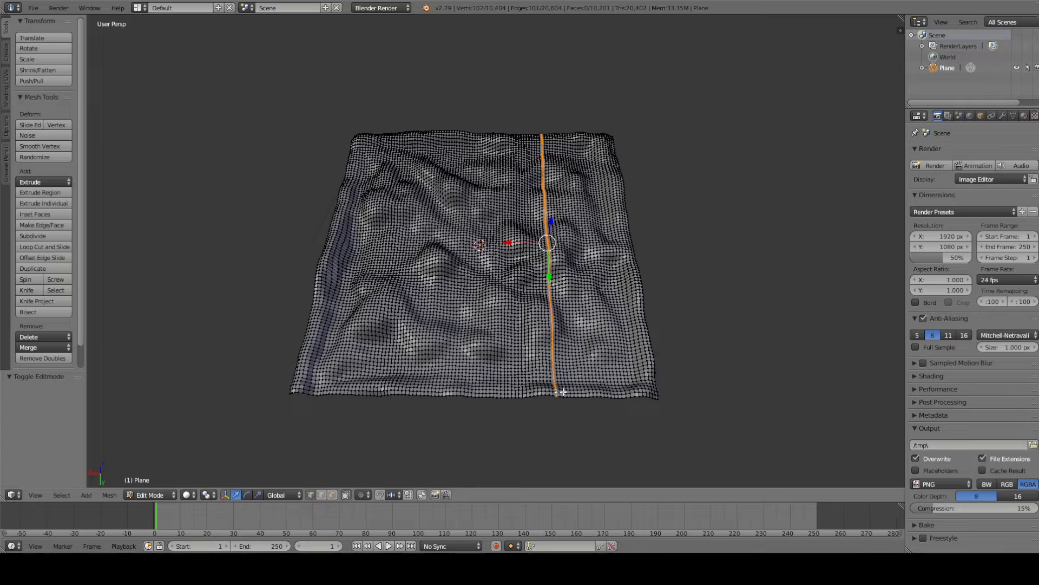
pyautogui.scroll(2, 676, 363)
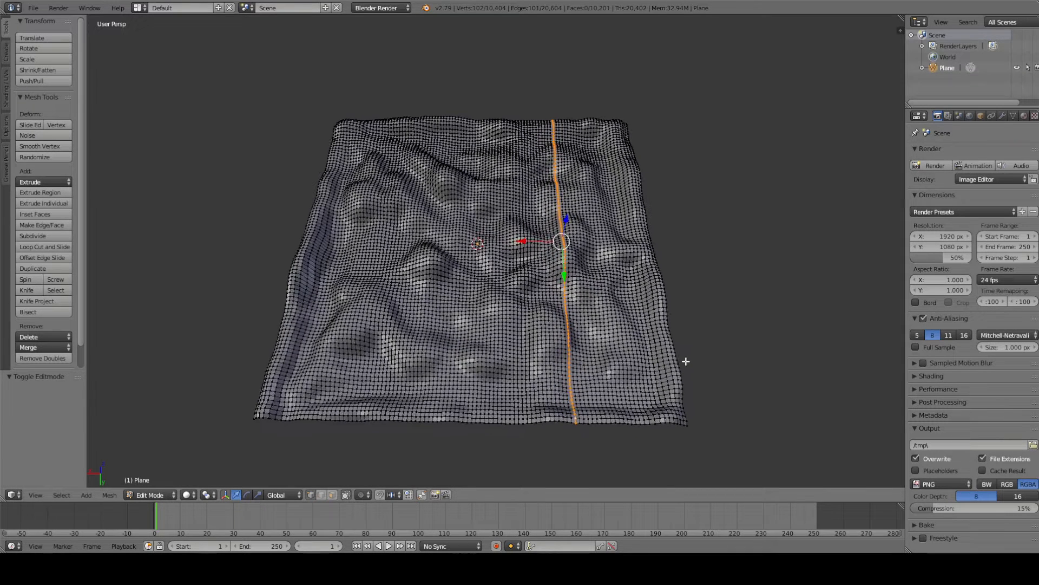
pyautogui.keyDown('alt'); pyautogui.click(675, 363); pyautogui.keyUp('alt')
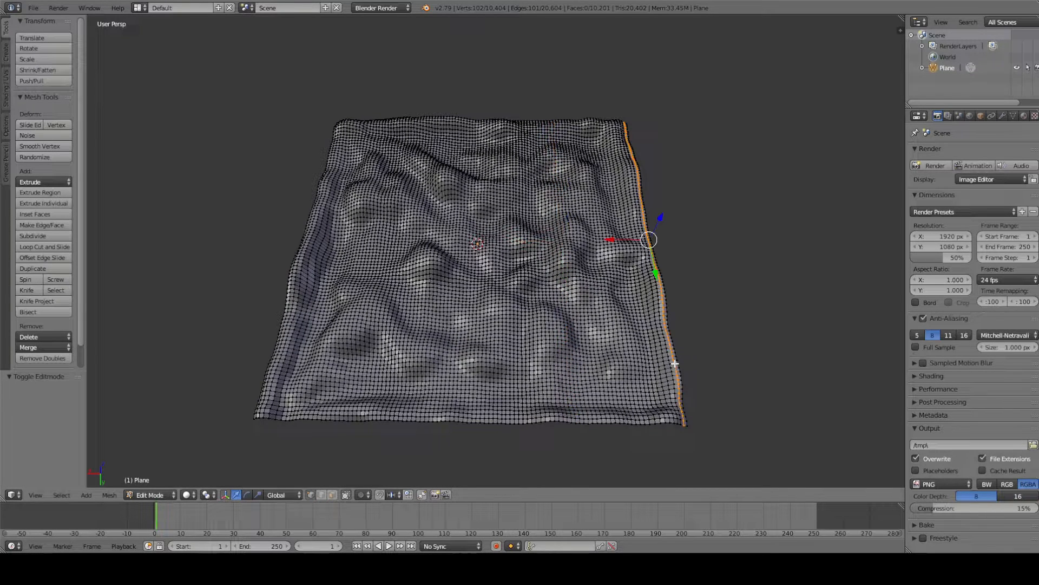
pyautogui.keyDown('alt'); pyautogui.click(601, 423); pyautogui.keyUp('alt')
pyautogui.keyDown('alt'); pyautogui.keyDown('shift'); pyautogui.click(681, 378); pyautogui.keyUp('shift'); pyautogui.keyUp('alt')
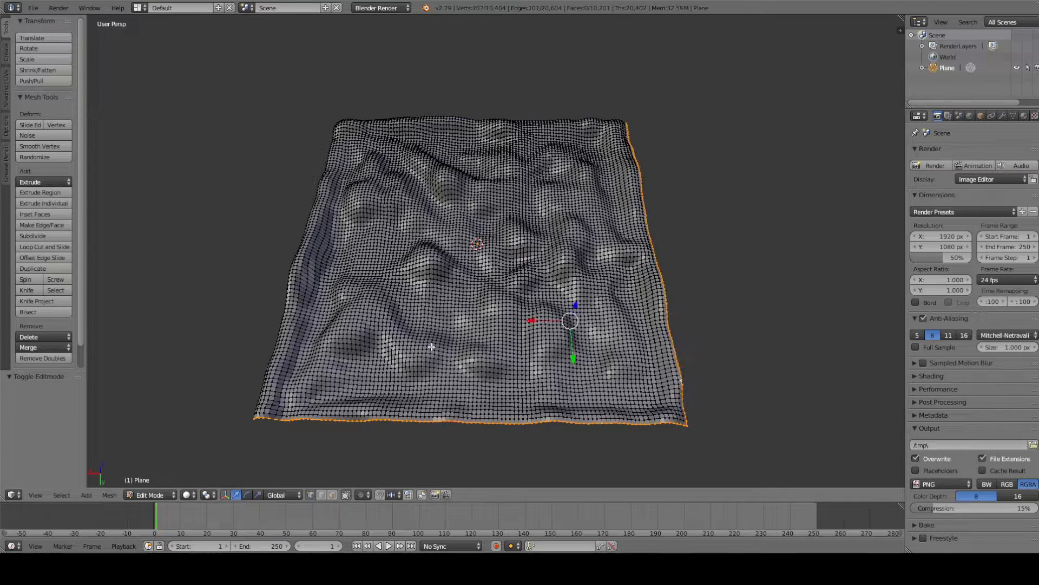
# Add the edge loops of the two remaining terrain borders to the selection.
pyautogui.moveTo(214, 374); pyautogui.dragTo(310, 354, button='middle')
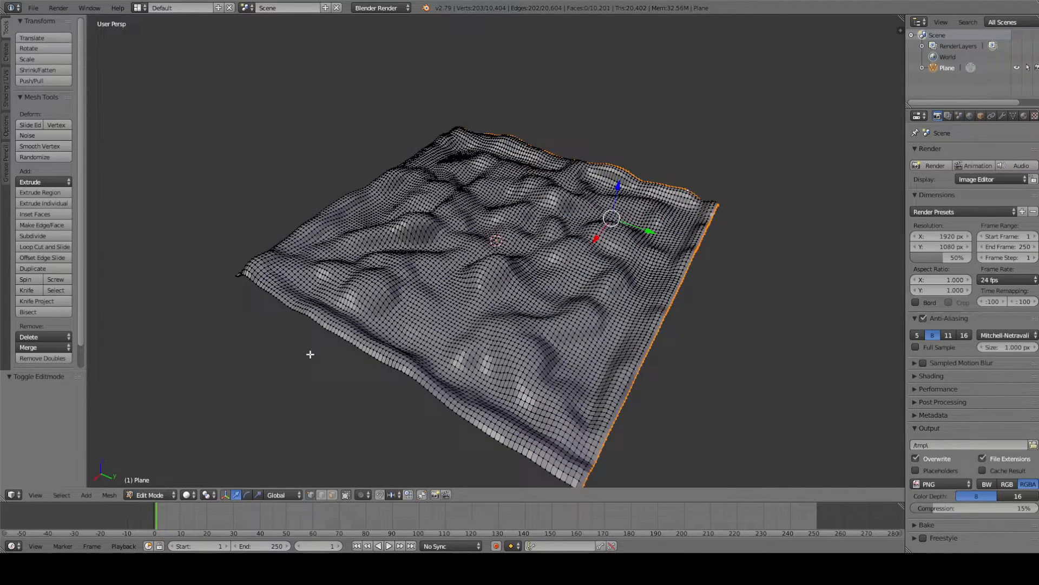
pyautogui.keyDown('alt'); pyautogui.keyDown('shift'); pyautogui.click(409, 377); pyautogui.keyUp('shift'); pyautogui.keyUp('alt')
pyautogui.moveTo(409, 376); pyautogui.dragTo(359, 322, button='middle')
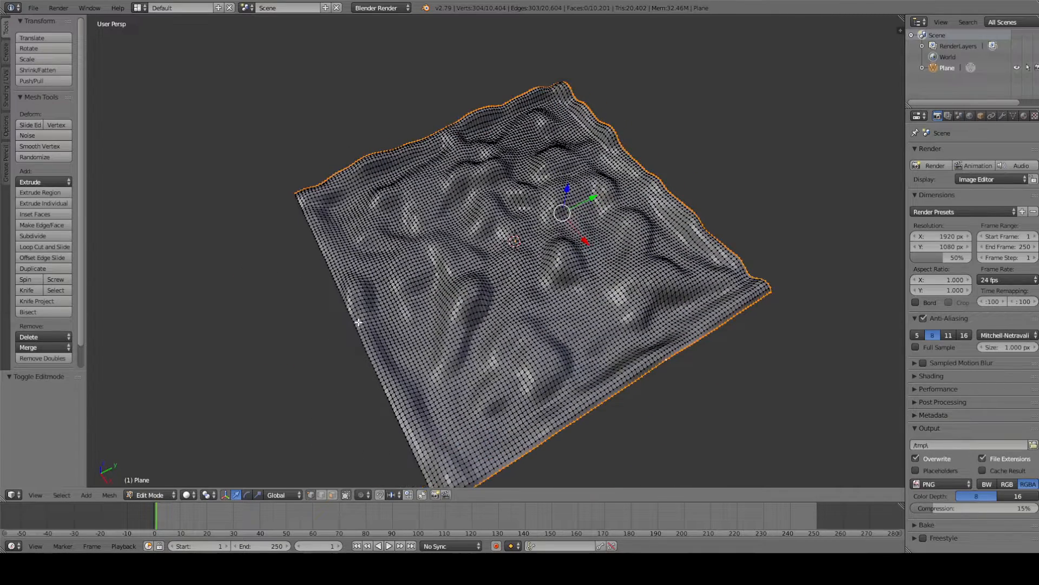
pyautogui.keyDown('alt'); pyautogui.keyDown('shift'); pyautogui.click(351, 315); pyautogui.keyUp('shift'); pyautogui.keyUp('alt')
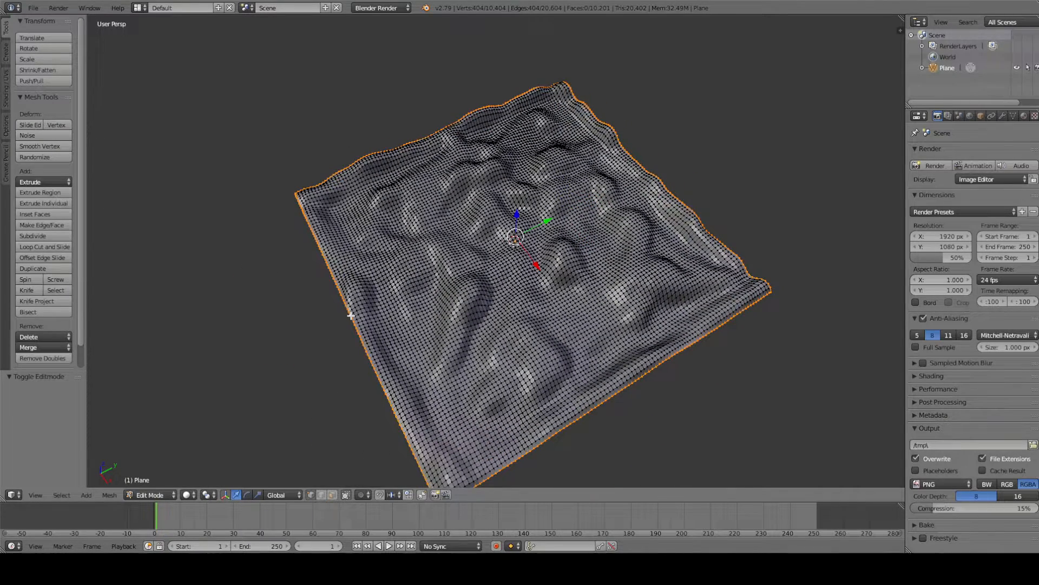
# Turn on proportional editing for the selected terrain borders and set its falloff to Sharp.
pyautogui.click(358, 493)
pyautogui.click(374, 447)
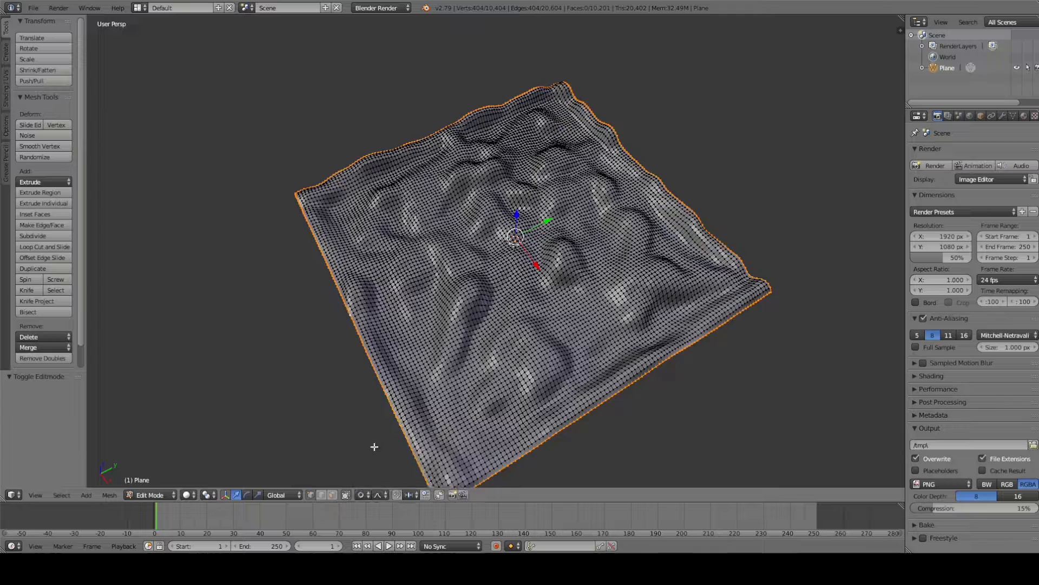
pyautogui.moveTo(435, 410); pyautogui.dragTo(450, 362, button='middle')
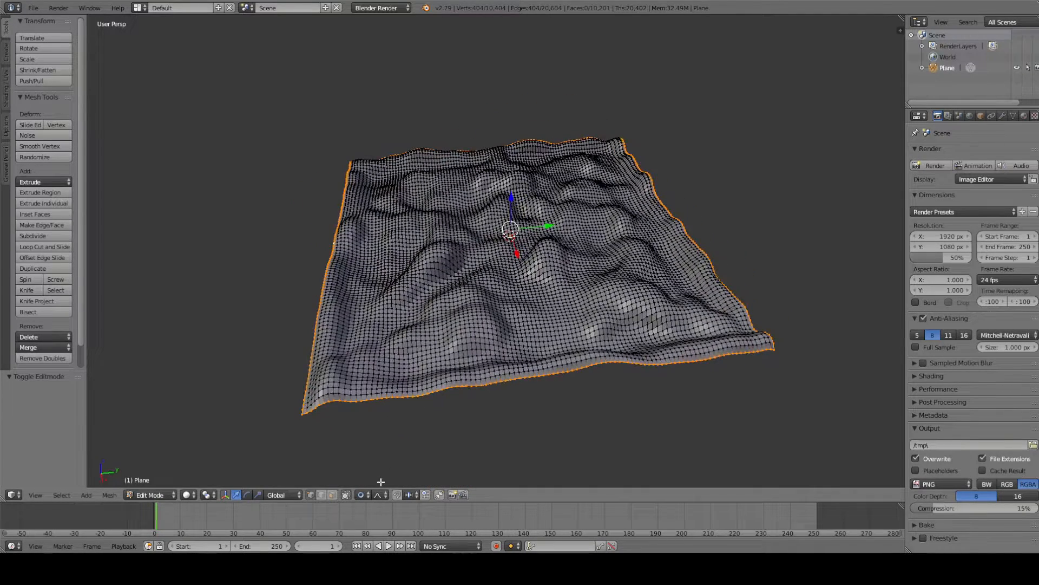
pyautogui.click(380, 495)
pyautogui.click(401, 433)
# Raise the selected border loops along the Z axis, enlarging the proportional influence to pull up the neighbouring terrain.
pyautogui.moveTo(512, 198); pyautogui.dragTo(512, 191)
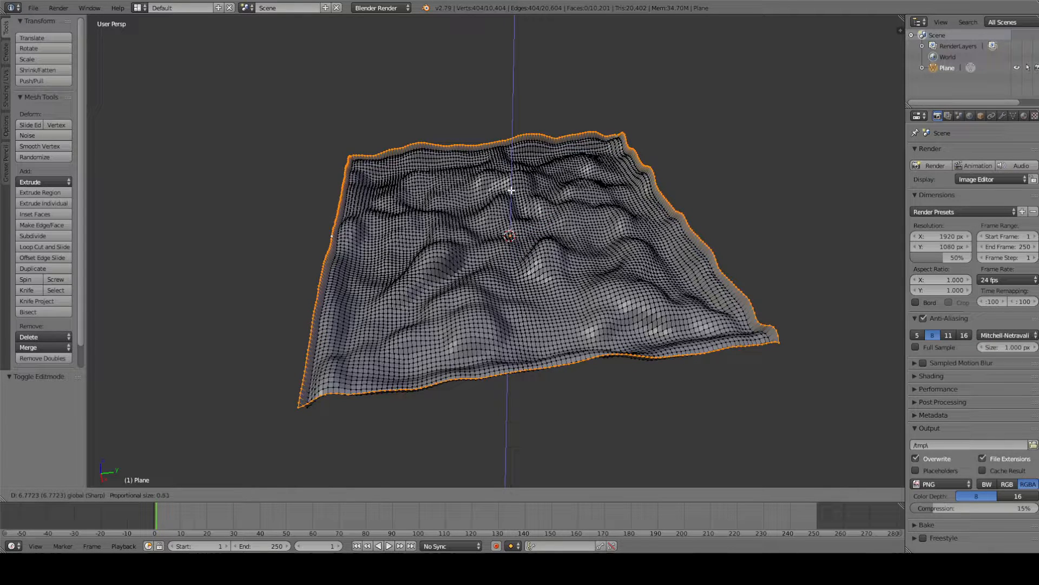
pyautogui.scroll(-20, 510, 187)
pyautogui.moveTo(512, 191)
pyautogui.mouseDown()
pyautogui.moveTo(505, 177)
pyautogui.moveTo(513, 185)
pyautogui.mouseUp()
pyautogui.moveTo(513, 185); pyautogui.dragTo(487, 206, button='middle')
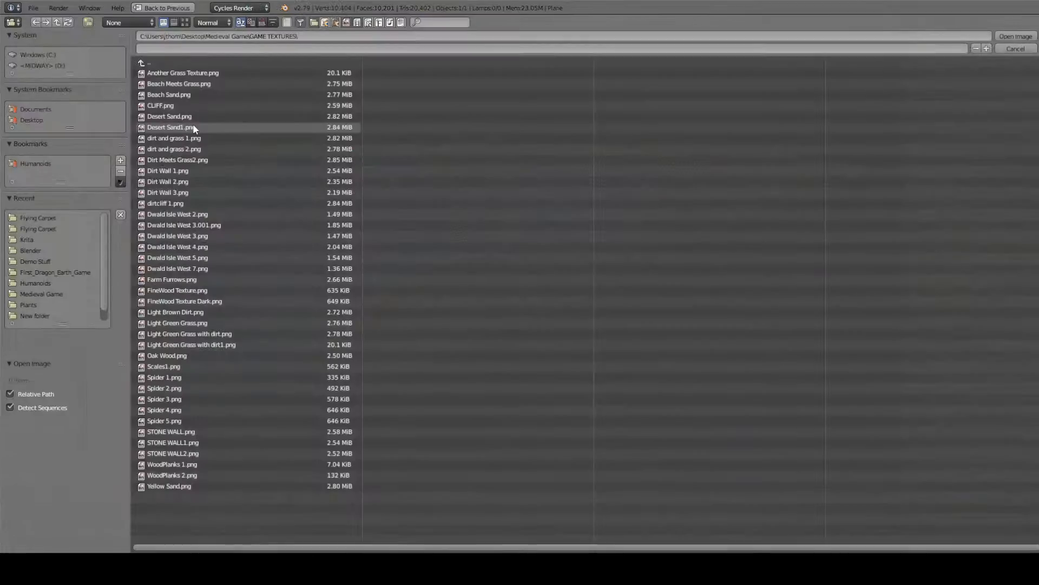
# Load Desert Sand1.png into the terrain's Image Texture node and link its Color output to the Diffuse BSDF color.
pyautogui.click(193, 128)
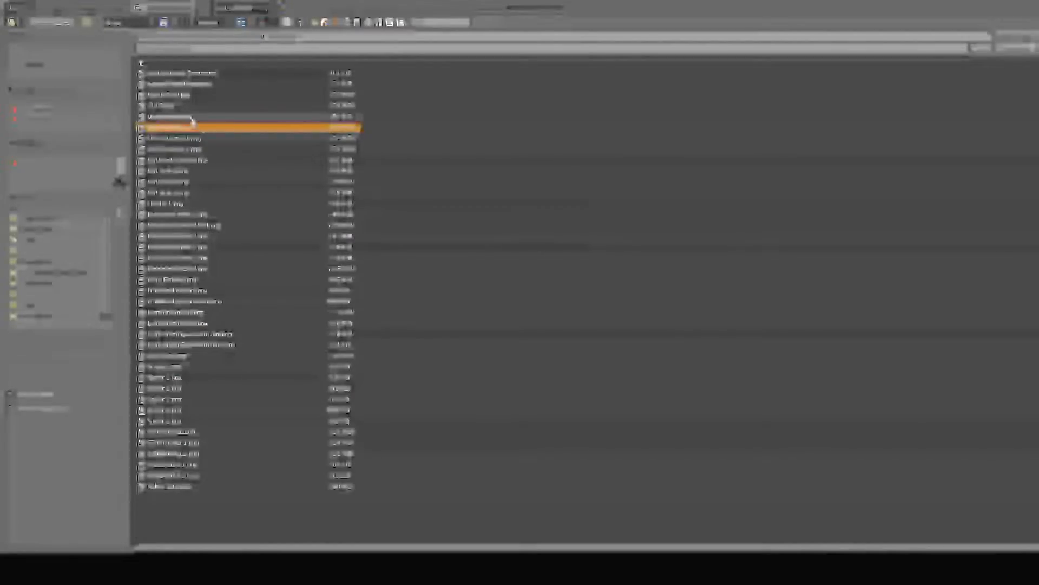
pyautogui.doubleClick(189, 127)
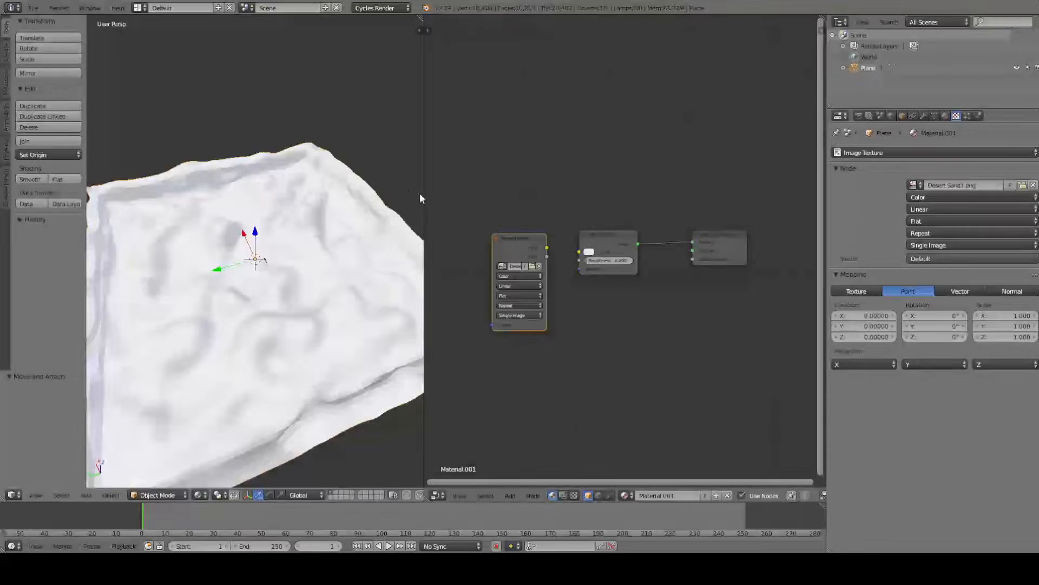
pyautogui.moveTo(546, 248); pyautogui.dragTo(579, 251)
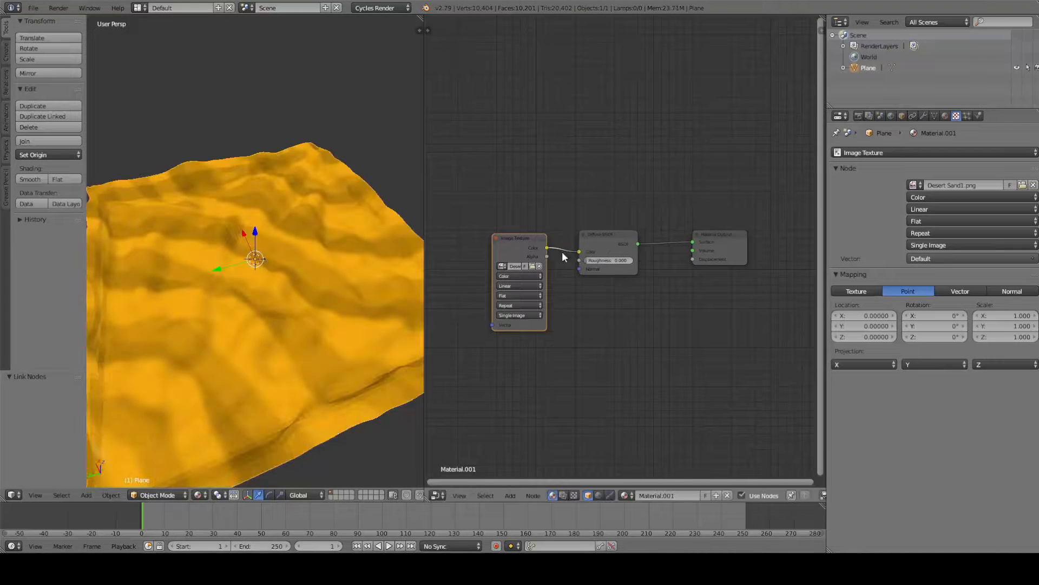
pyautogui.moveTo(256, 258); pyautogui.dragTo(317, 273, button='middle')
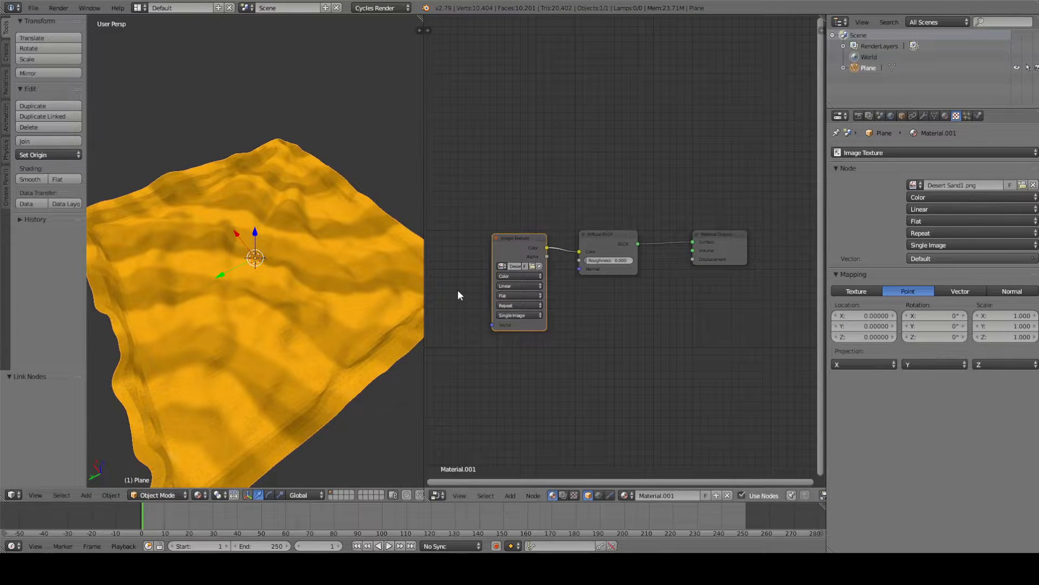
# Open the UV/Image Editor, select the whole terrain mesh in Edit Mode and scale its UVs up about 6 times.
pyautogui.click(437, 493)
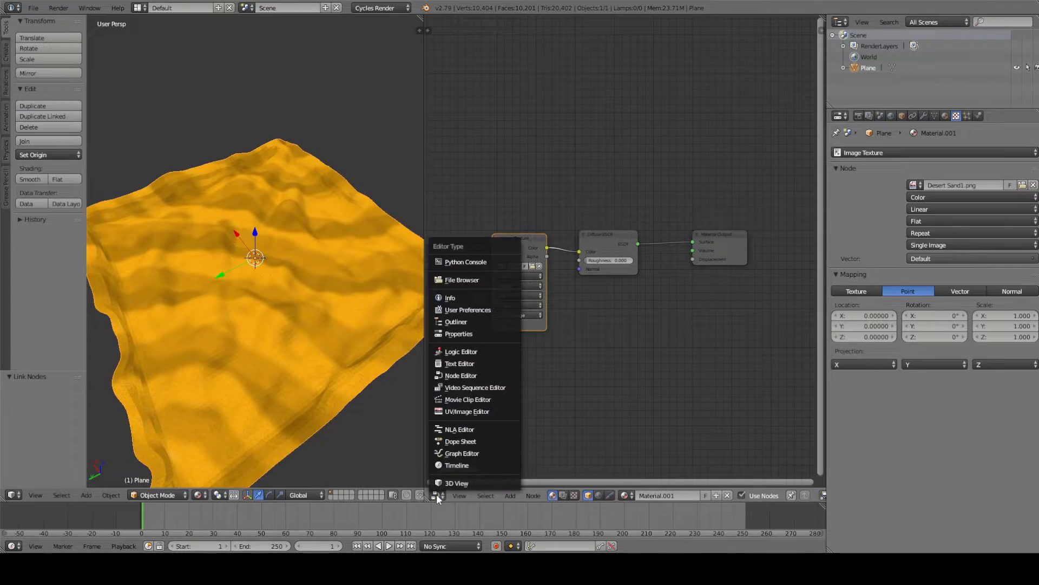
pyautogui.click(462, 413)
pyautogui.press('Tab')
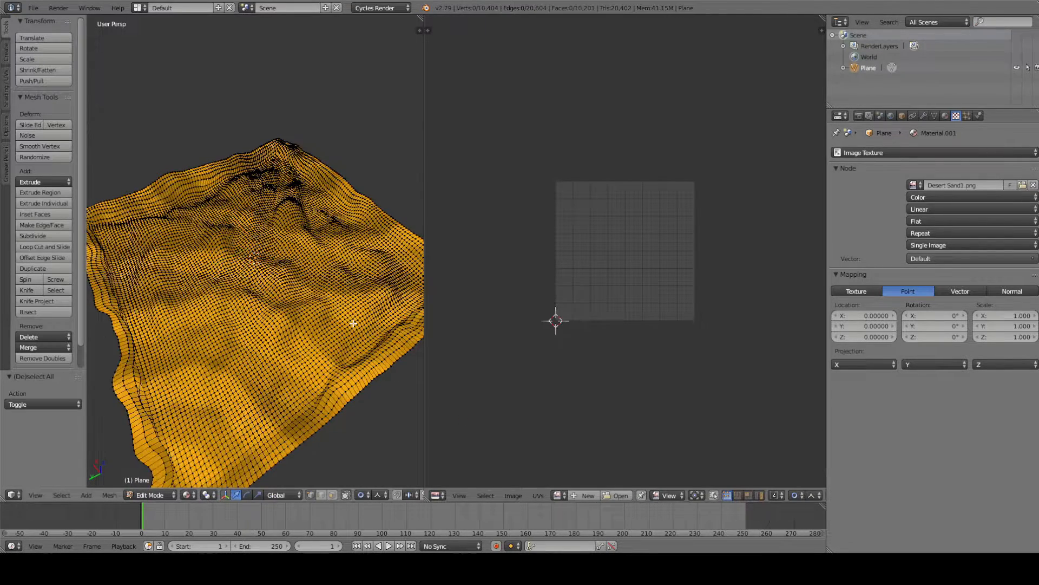
pyautogui.press('a')
pyautogui.press('s')
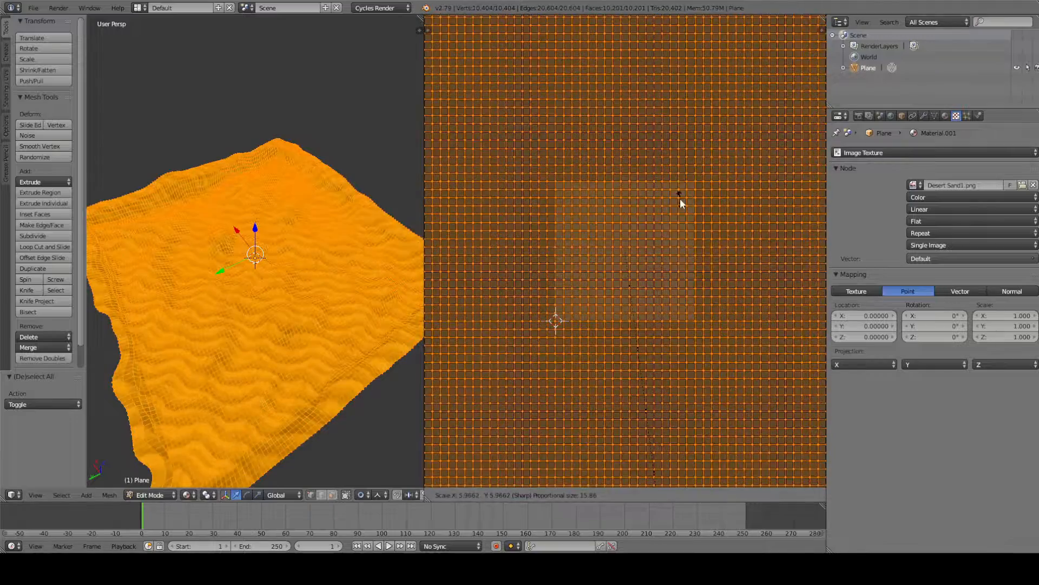
pyautogui.press('Escape')
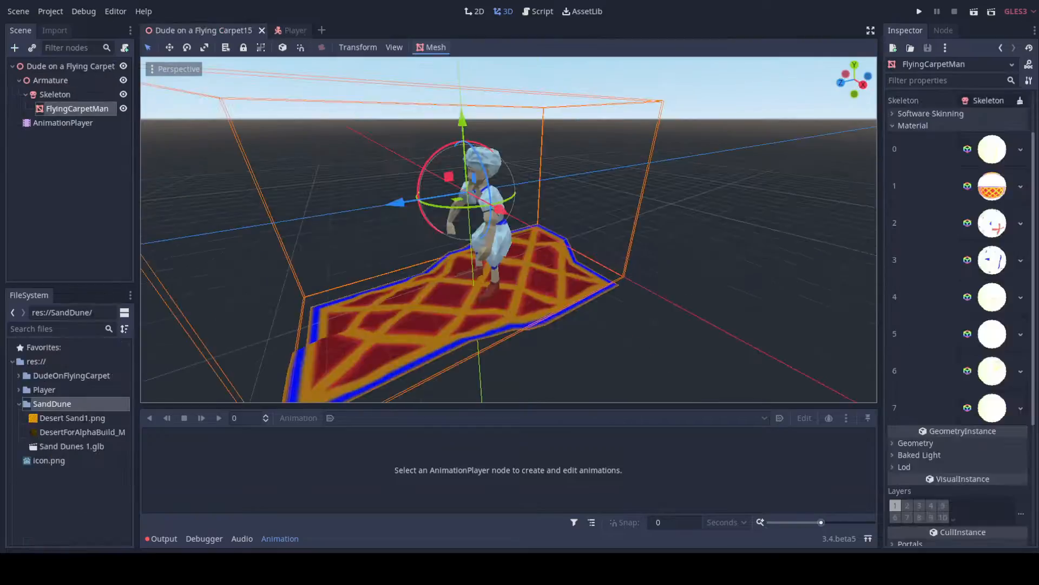
# In Godot, open the imported Sand Dunes 1.glb from the SandDune folder in its own scene and view the whole terrain.
pyautogui.click(321, 29)
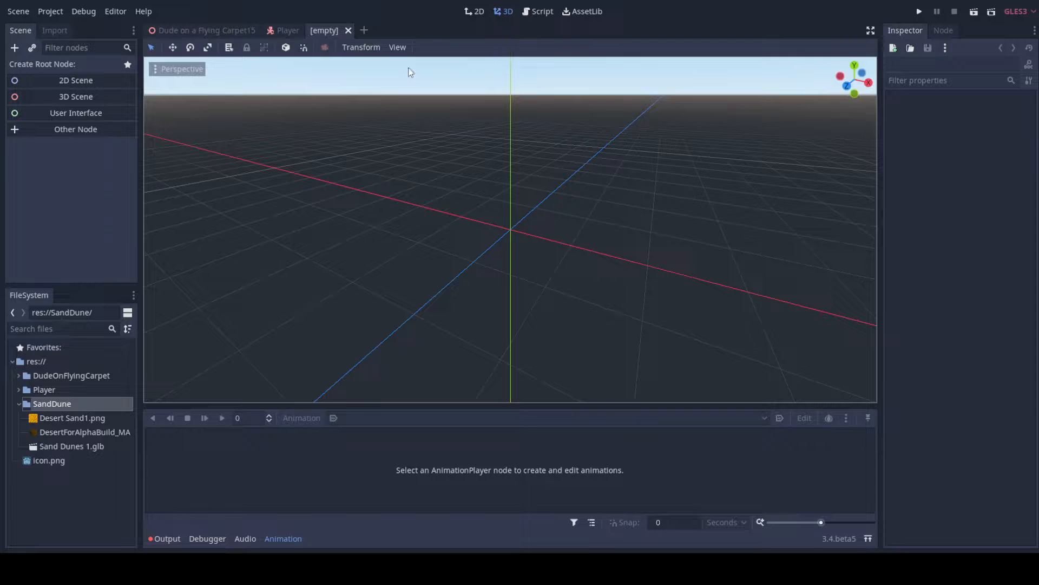
pyautogui.click(348, 29)
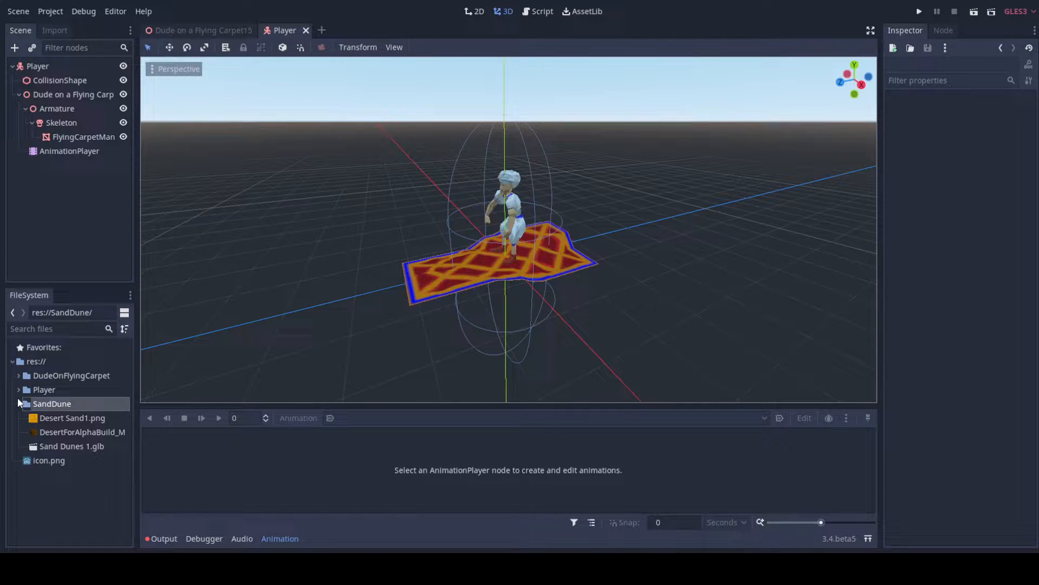
pyautogui.click(45, 448)
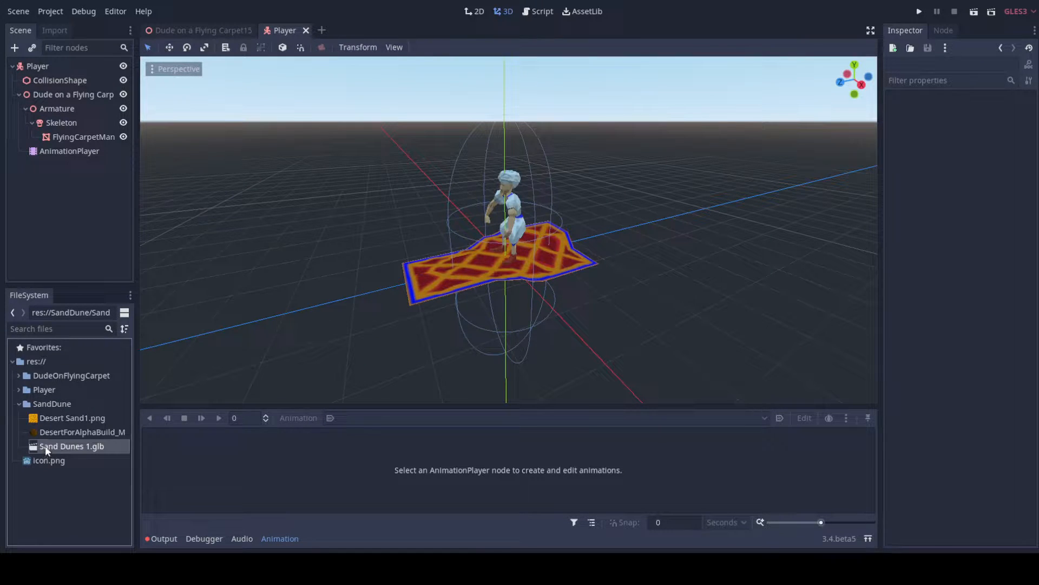
pyautogui.doubleClick(45, 446)
pyautogui.click(528, 291)
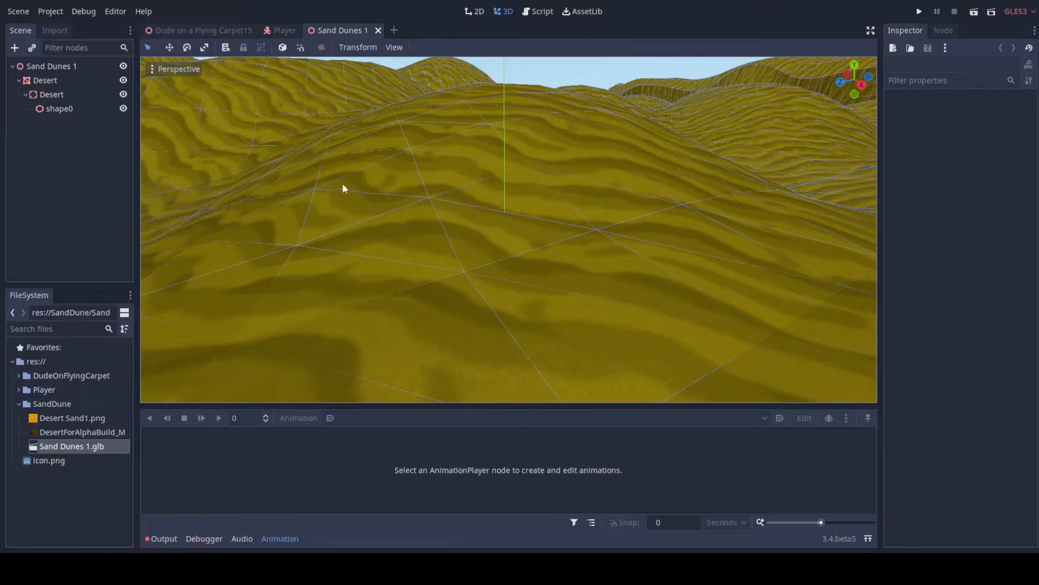
pyautogui.scroll(5, 516, 228)
pyautogui.scroll(-20, 517, 228)
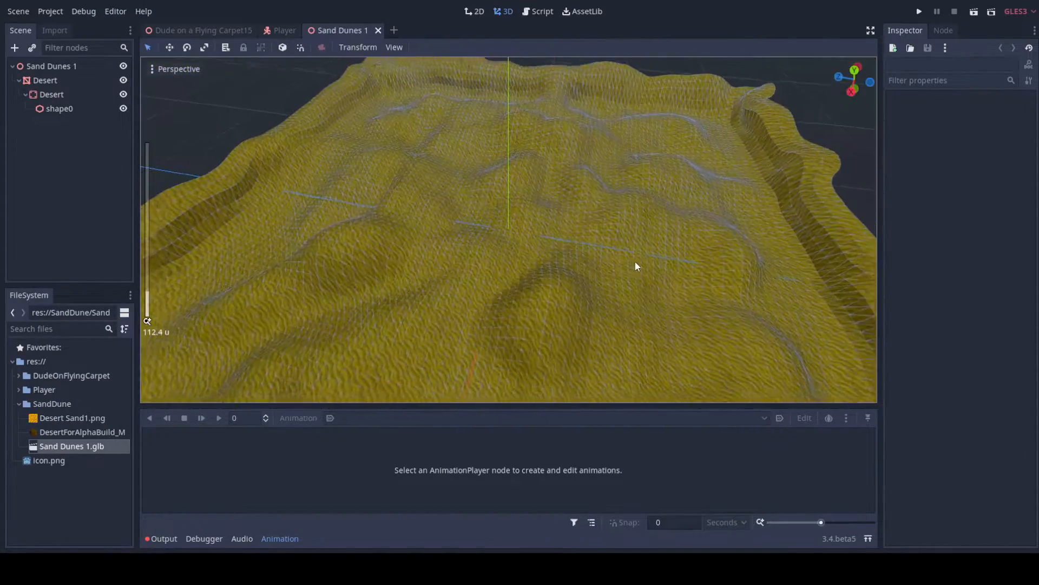
pyautogui.moveTo(635, 262); pyautogui.dragTo(491, 224, button='middle')
pyautogui.scroll(-2, 539, 229)
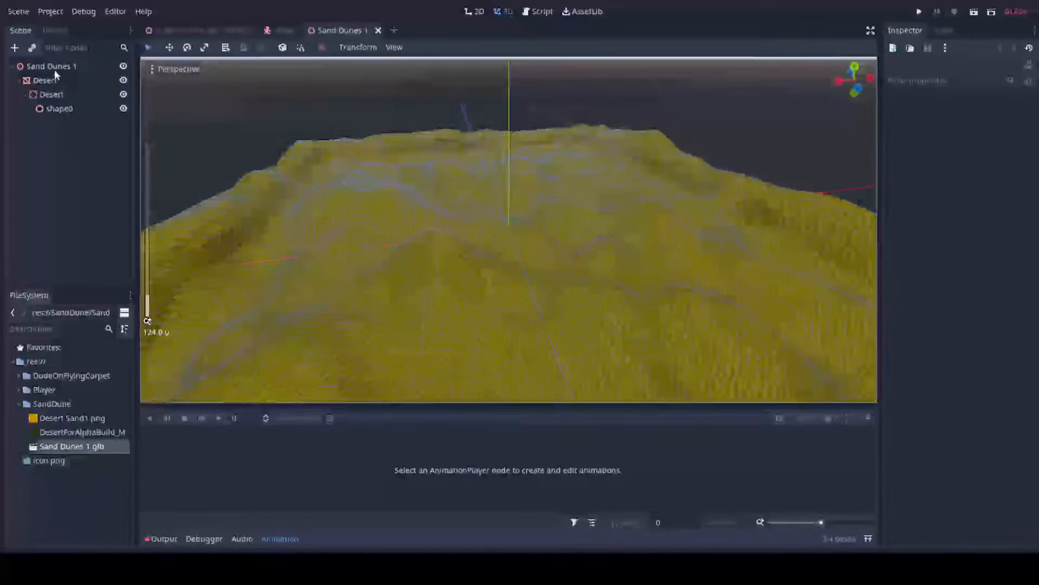
# Save the dune scene as Sand Dunes 1.tscn in the SandDune folder.
pyautogui.click(16, 12)
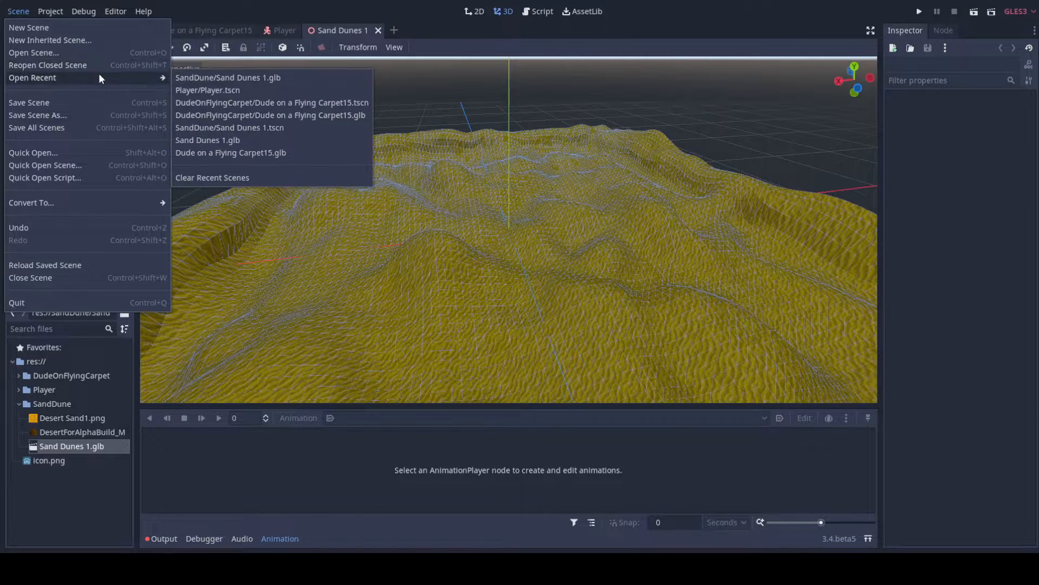
pyautogui.click(81, 113)
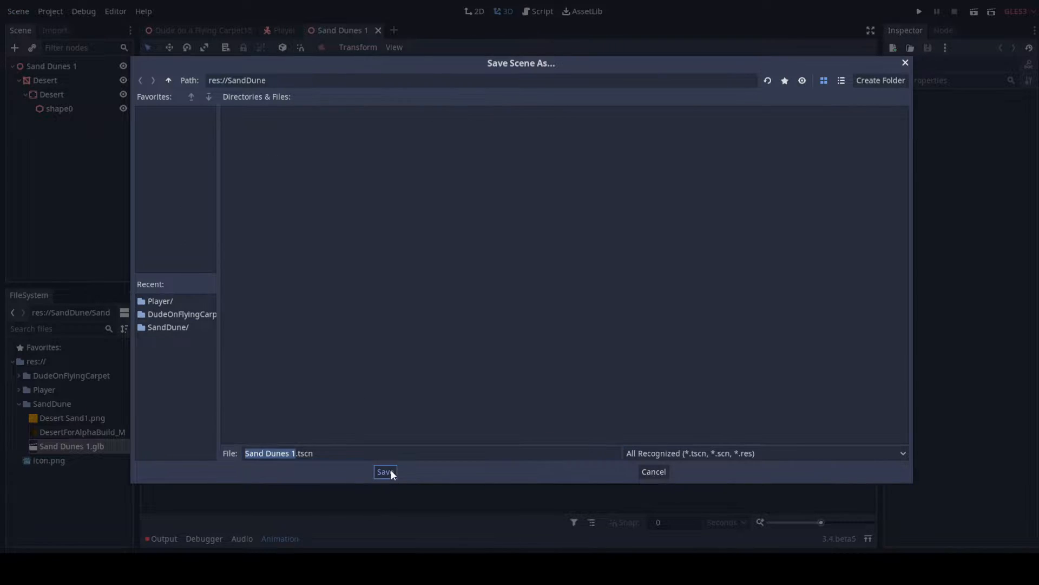
pyautogui.click(388, 472)
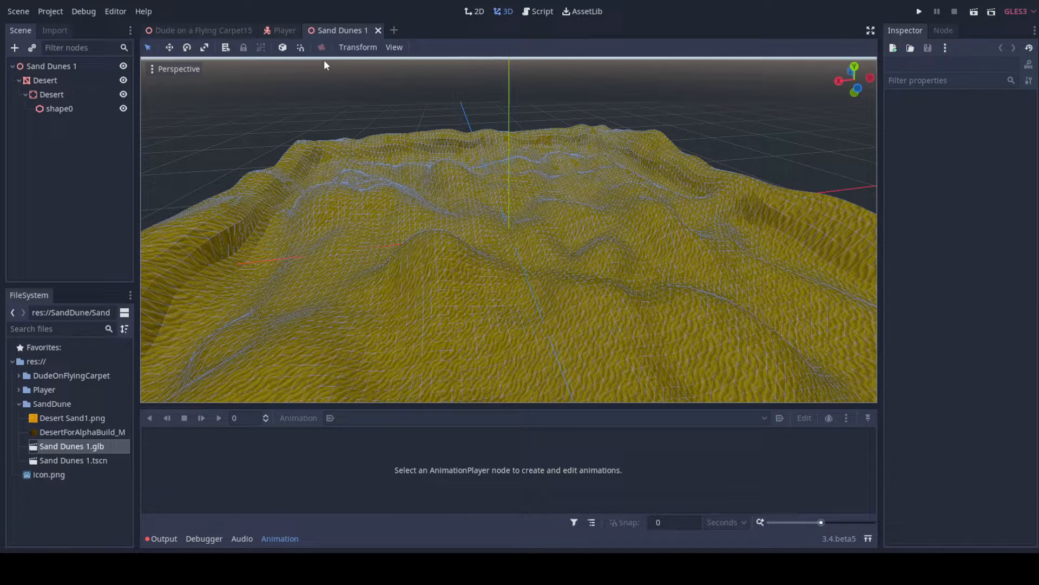
# Create a new scene with a 3D root node and rename the root ZONE alpha 1.
pyautogui.click(395, 30)
pyautogui.click(211, 29)
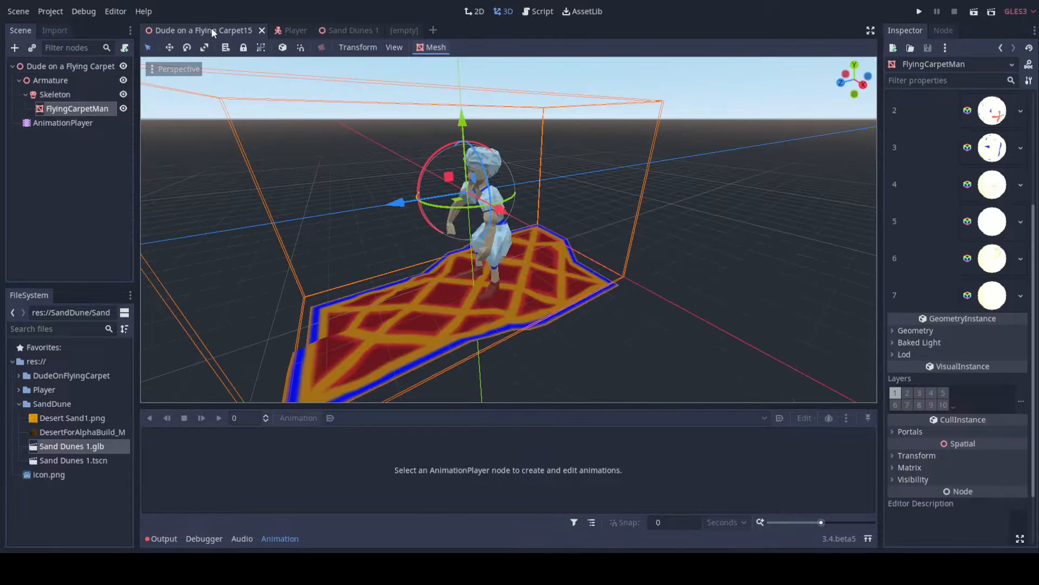
pyautogui.click(284, 30)
pyautogui.click(341, 30)
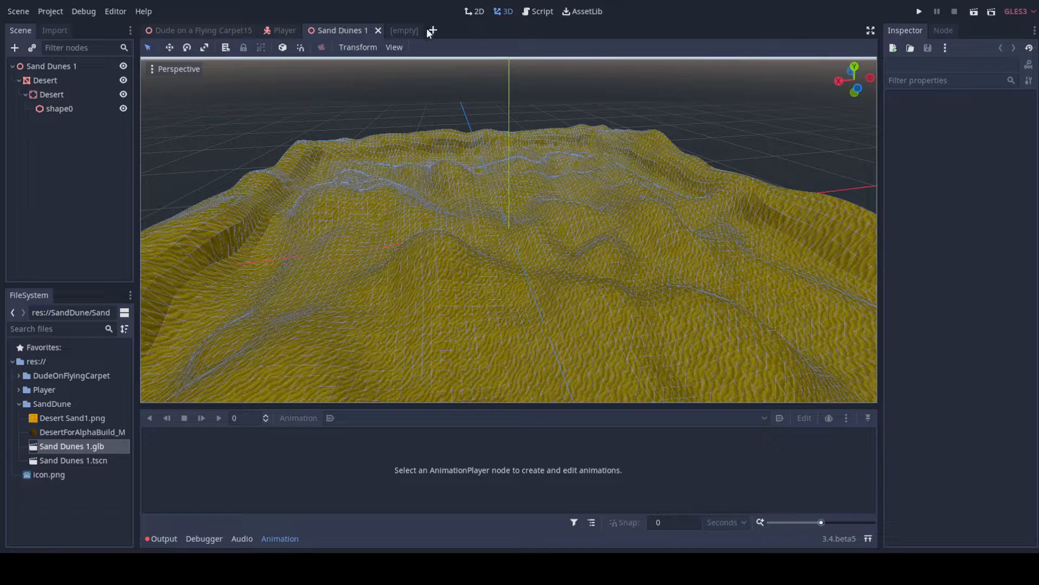
pyautogui.click(400, 31)
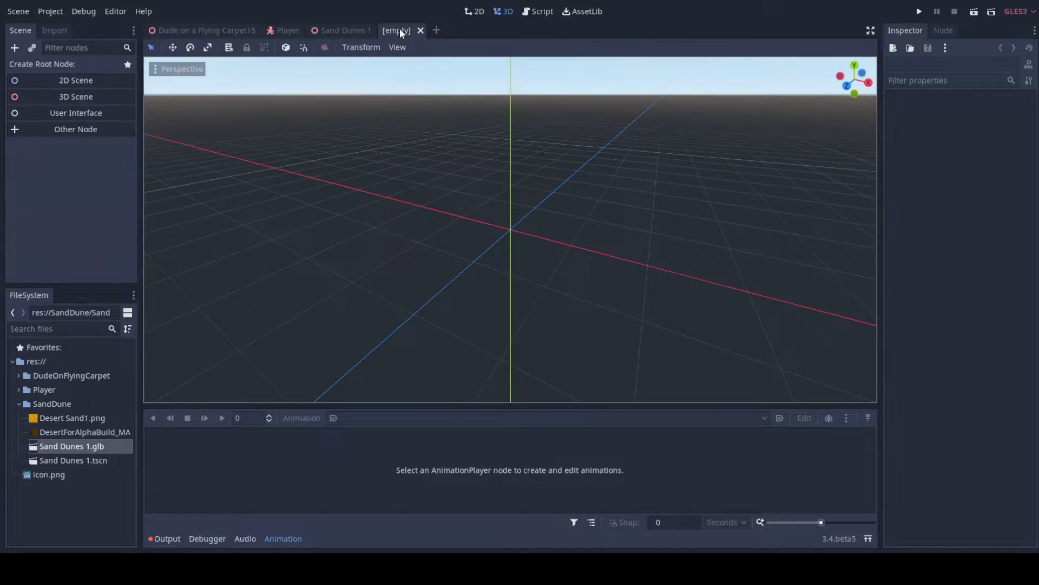
pyautogui.click(30, 93)
pyautogui.doubleClick(38, 67)
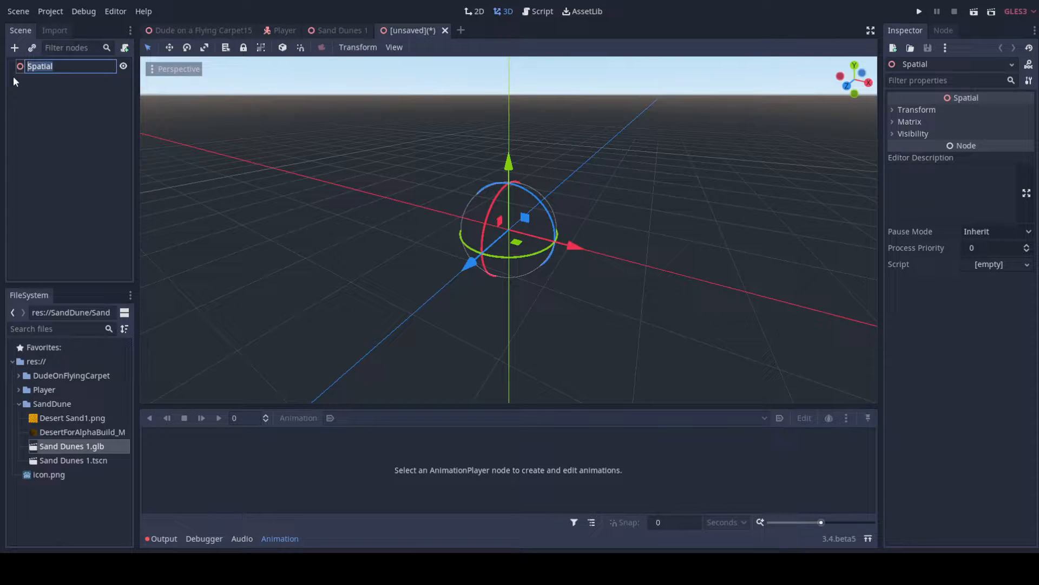
pyautogui.write('ONE alpha 1')
pyautogui.press('Return')
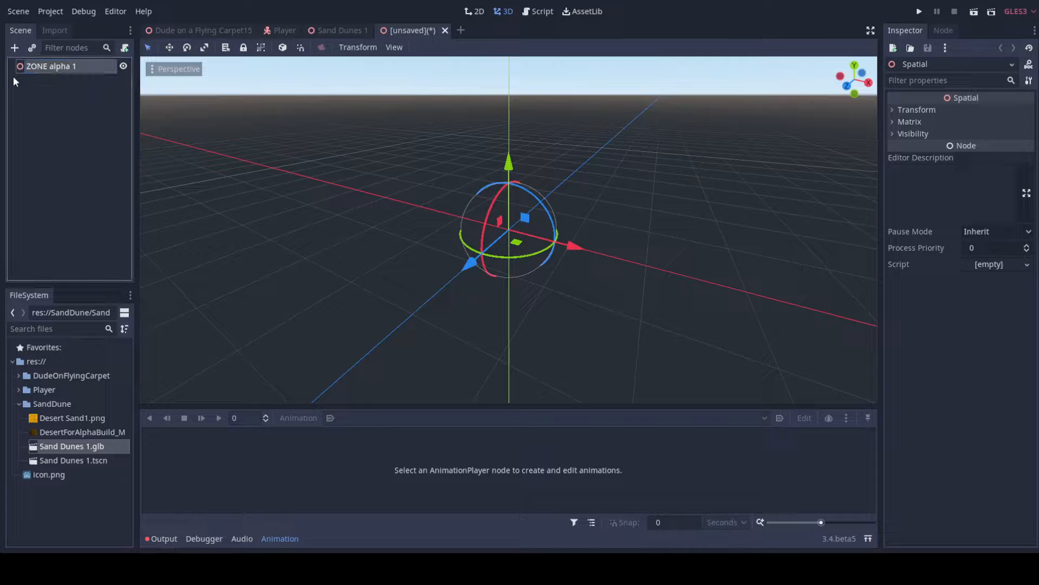
# Instance Player/Player.tscn as a child of the ZONE alpha 1 node.
pyautogui.click(32, 48)
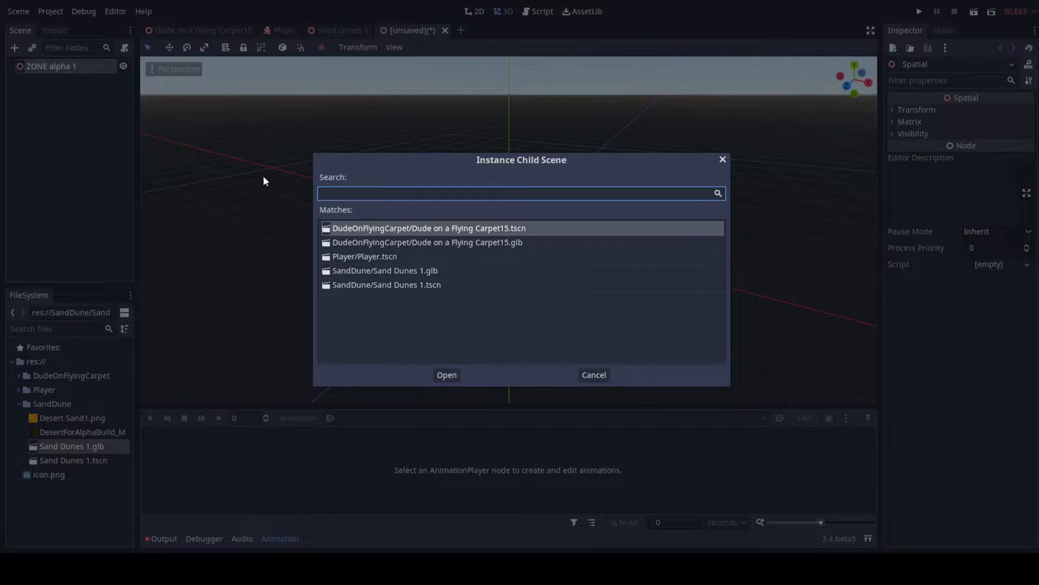
pyautogui.click(378, 258)
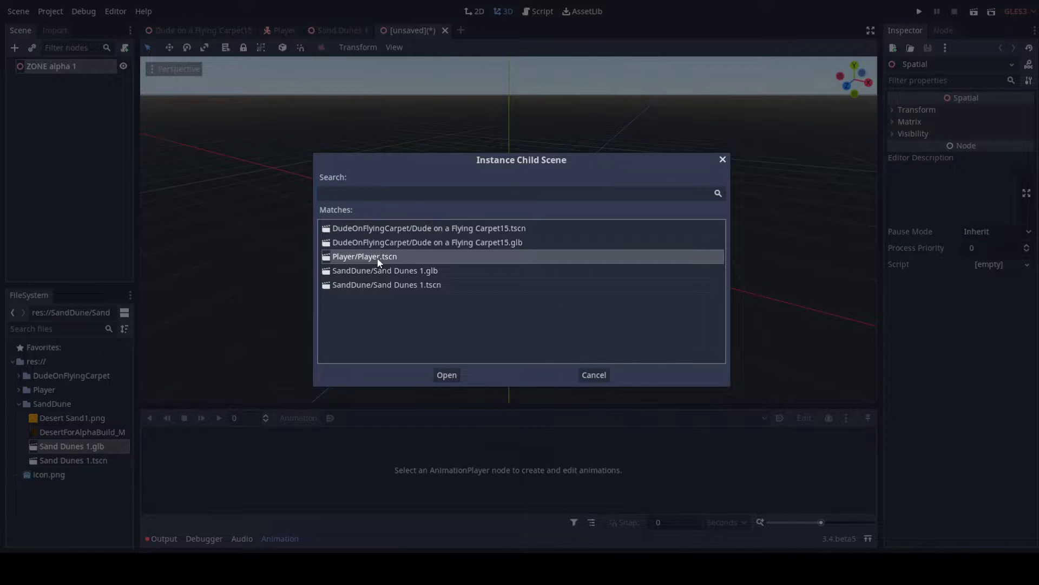
pyautogui.doubleClick(377, 259)
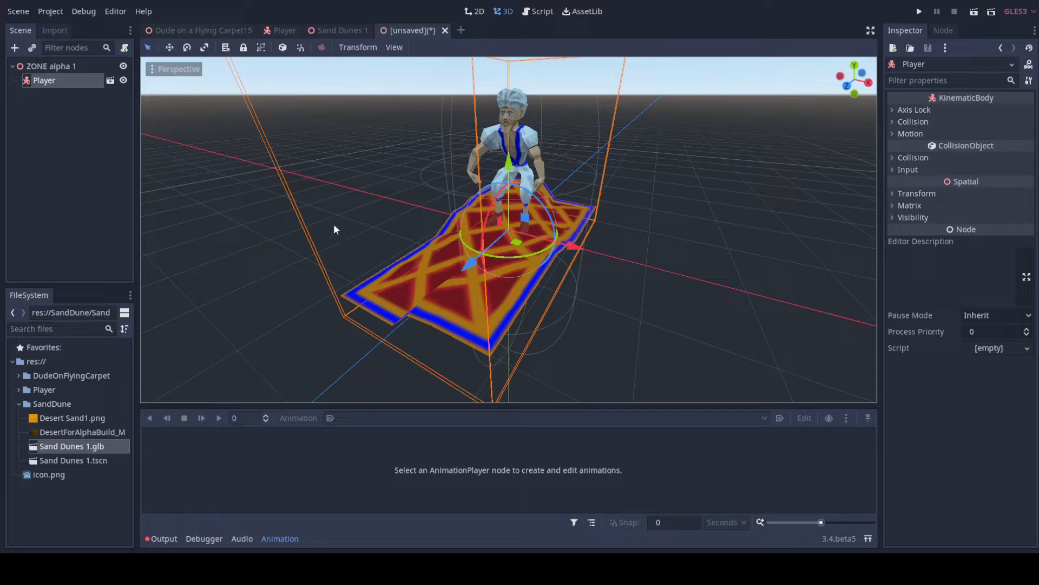
# Instance SandDune/Sand Dunes 1.glb as another child of the ZONE alpha 1 node.
pyautogui.click(32, 65)
pyautogui.click(32, 47)
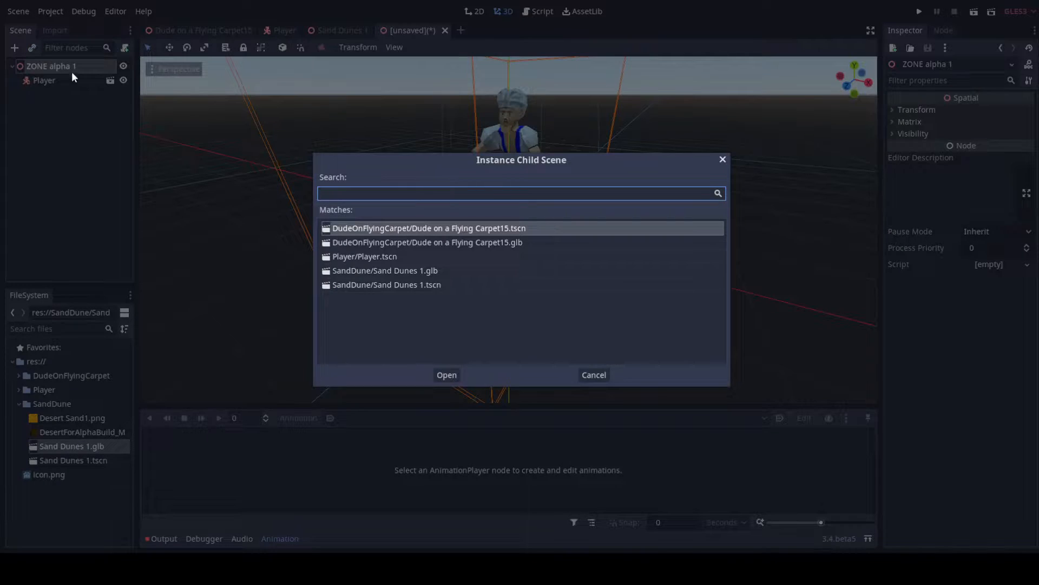
pyautogui.click(385, 271)
pyautogui.doubleClick(386, 271)
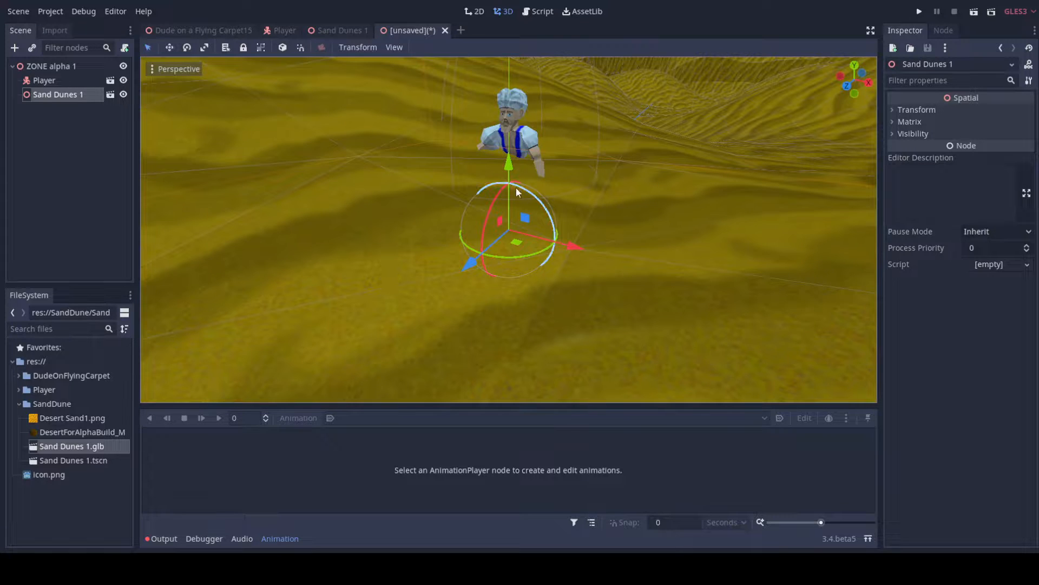
# Move the Player node up along the Y axis until the carpet clears the sand dunes.
pyautogui.scroll(-8, 516, 187)
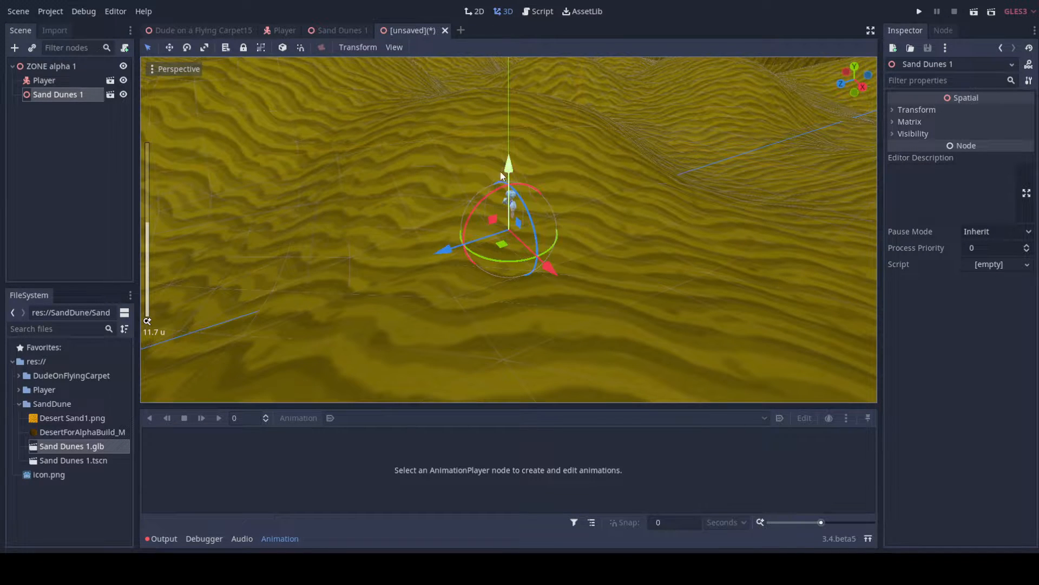
pyautogui.click(68, 79)
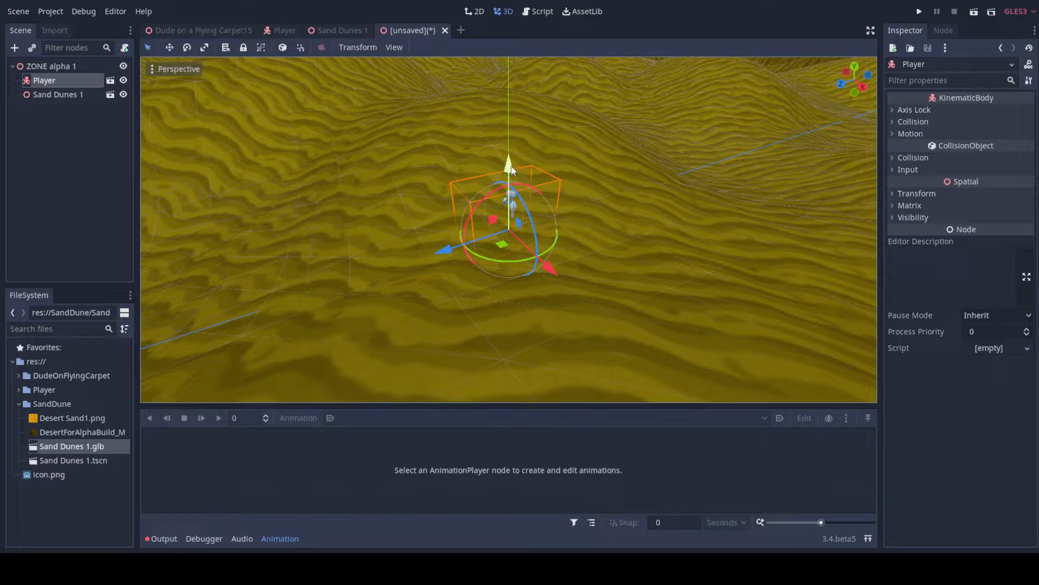
pyautogui.moveTo(511, 166); pyautogui.dragTo(582, 103)
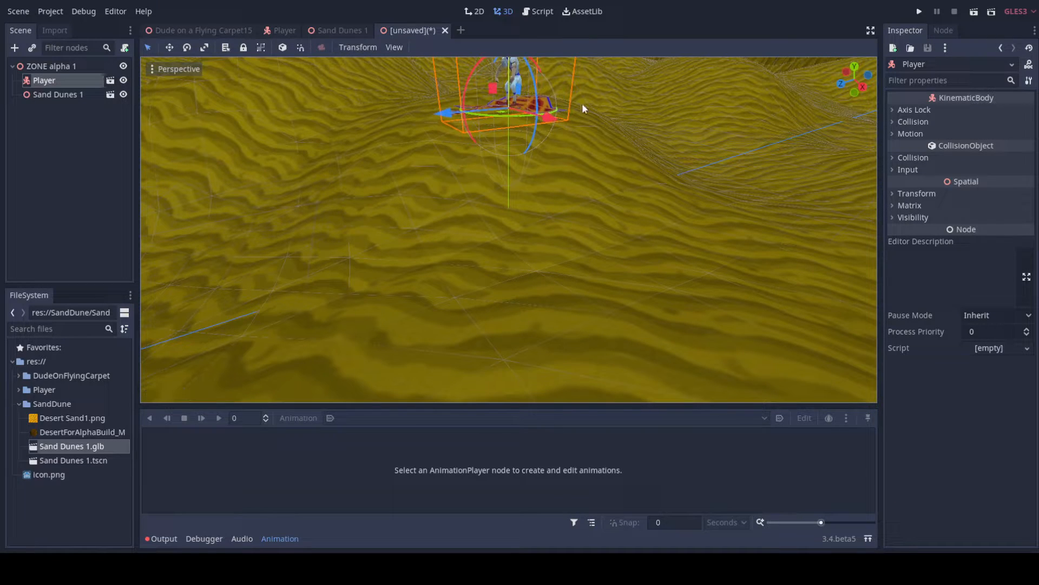
pyautogui.keyDown('shift'); pyautogui.moveTo(590, 201); pyautogui.dragTo(426, 280, button='middle'); pyautogui.keyUp('shift')
pyautogui.scroll(-2, 430, 238)
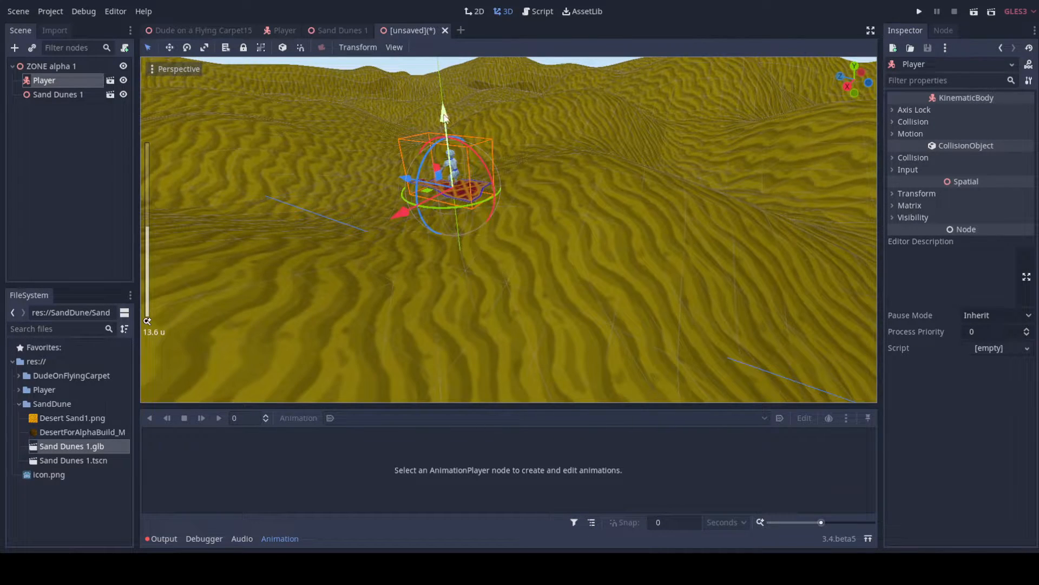
# Add a DirectionalLight as a child of the ZONE alpha 1 node.
pyautogui.scroll(-5, 450, 111)
pyautogui.moveTo(465, 130); pyautogui.dragTo(629, 200, button='middle')
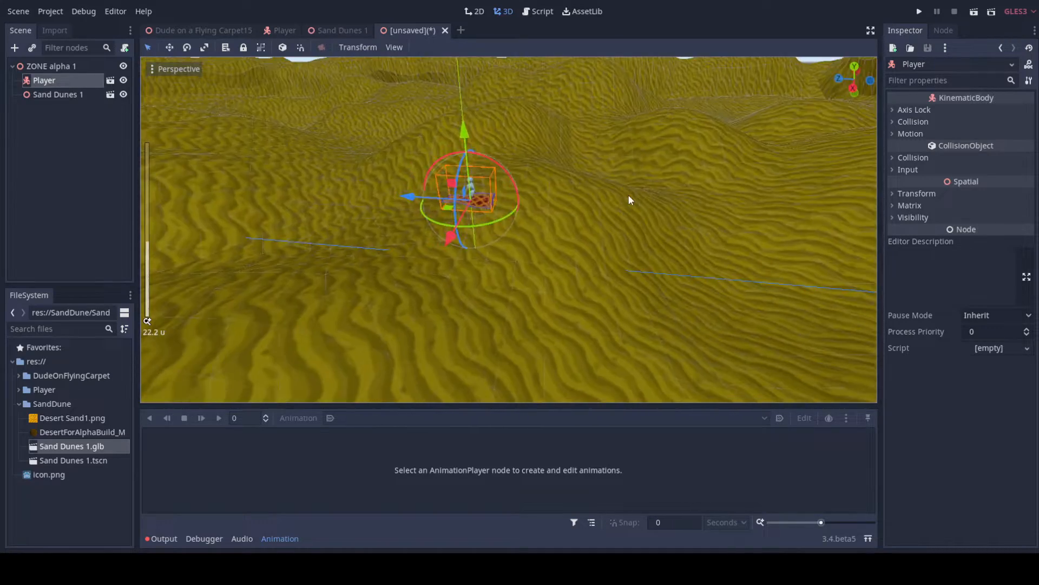
pyautogui.scroll(9, 602, 145)
pyautogui.moveTo(601, 144)
pyautogui.mouseDown(button='middle')
pyautogui.moveTo(515, 133)
pyautogui.moveTo(529, 179)
pyautogui.moveTo(604, 162)
pyautogui.mouseUp(button='middle')
pyautogui.scroll(-2, 605, 163)
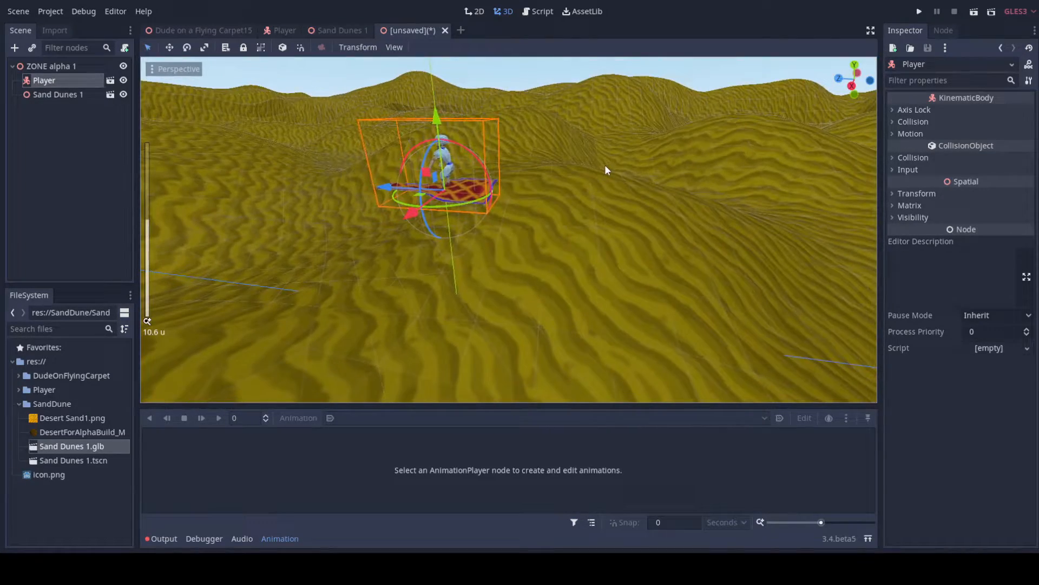
pyautogui.click(55, 68)
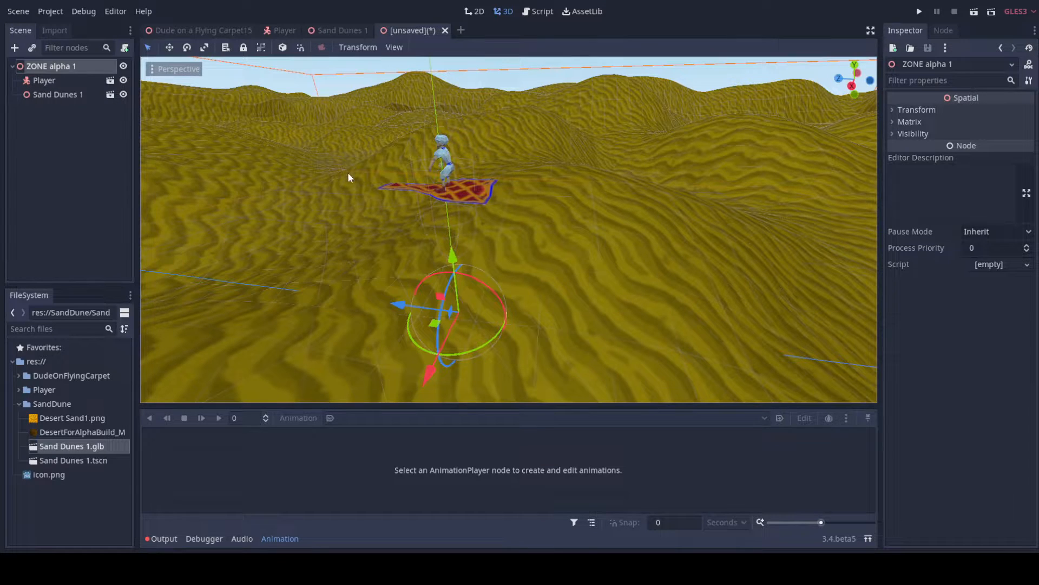
pyautogui.hotkey('ctrl', 'a')
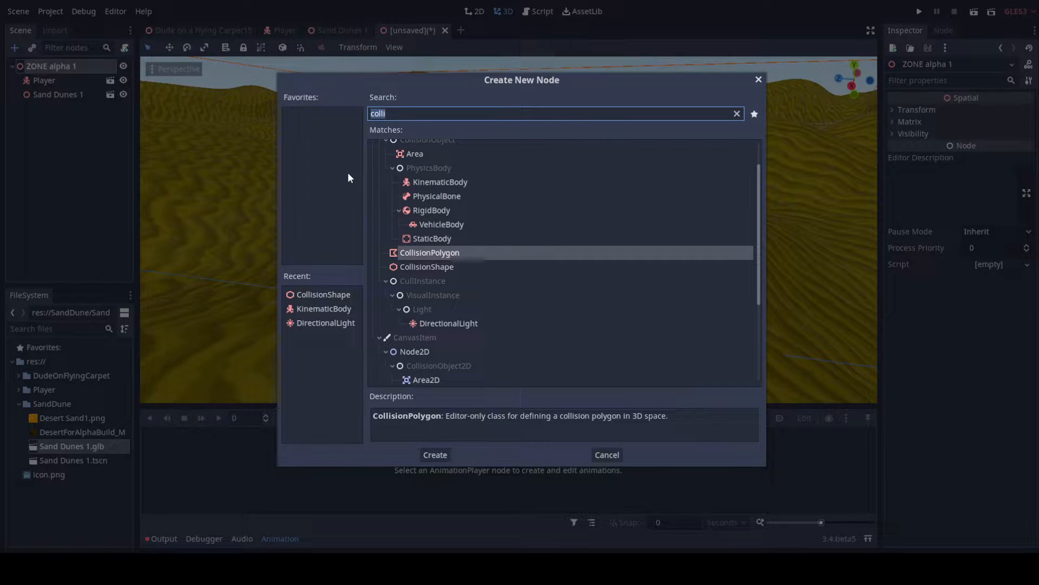
pyautogui.click(298, 323)
pyautogui.click(438, 453)
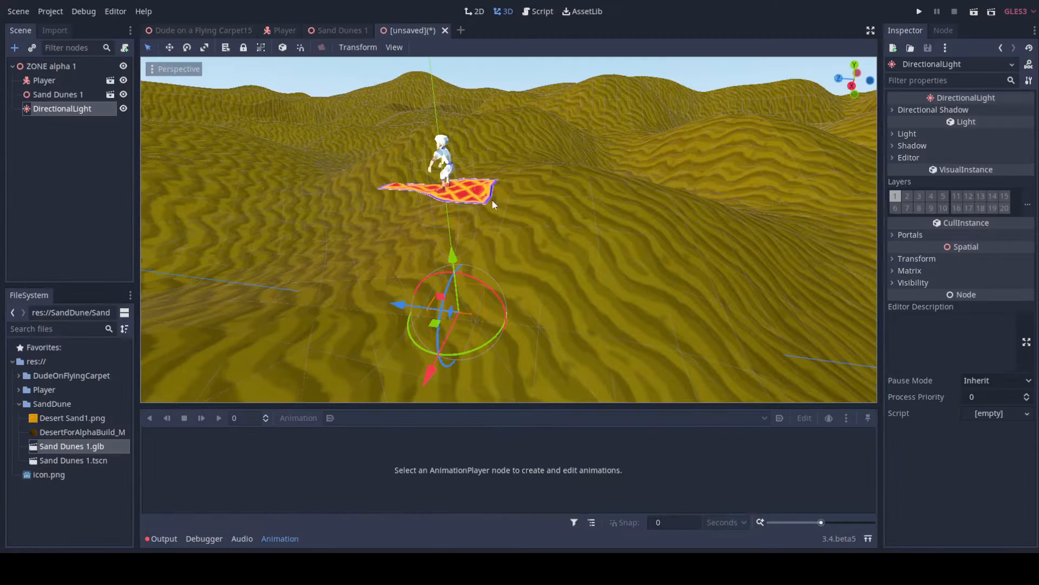
# Raise the DirectionalLight along the Y axis high above the dunes and rotate it to shine downward.
pyautogui.moveTo(448, 250); pyautogui.dragTo(430, 53)
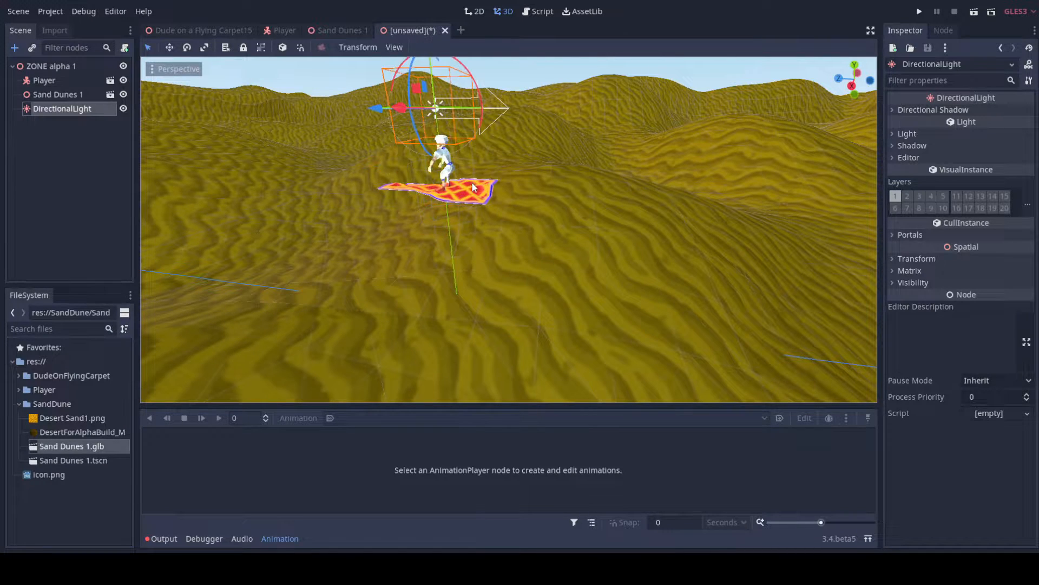
pyautogui.scroll(-15, 486, 273)
pyautogui.moveTo(499, 147); pyautogui.dragTo(498, 38)
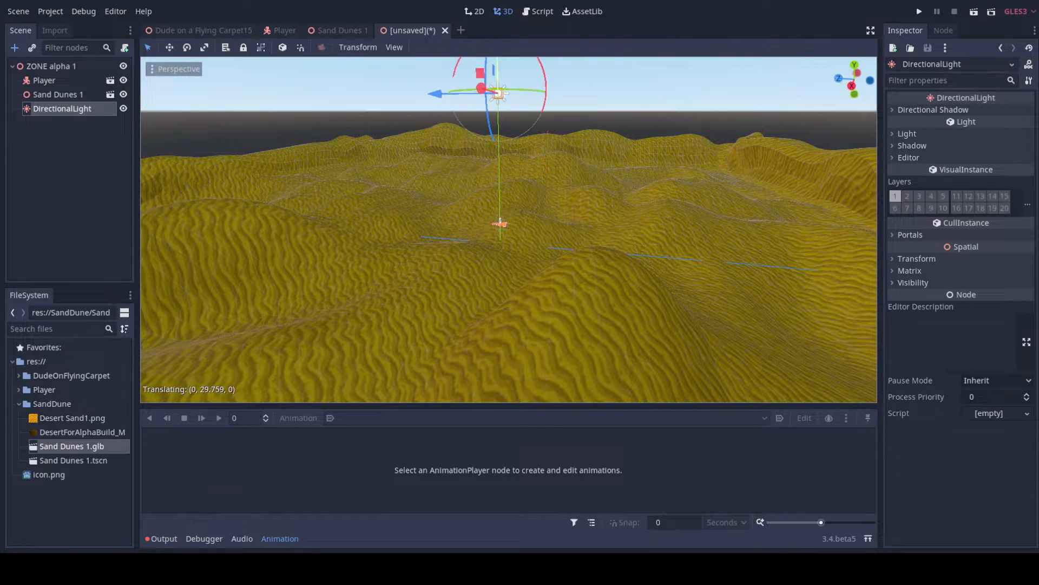
pyautogui.scroll(5, 524, 241)
pyautogui.keyDown('shift'); pyautogui.moveTo(524, 241); pyautogui.dragTo(522, 265, button='middle'); pyautogui.keyUp('shift')
pyautogui.scroll(16, 490, 144)
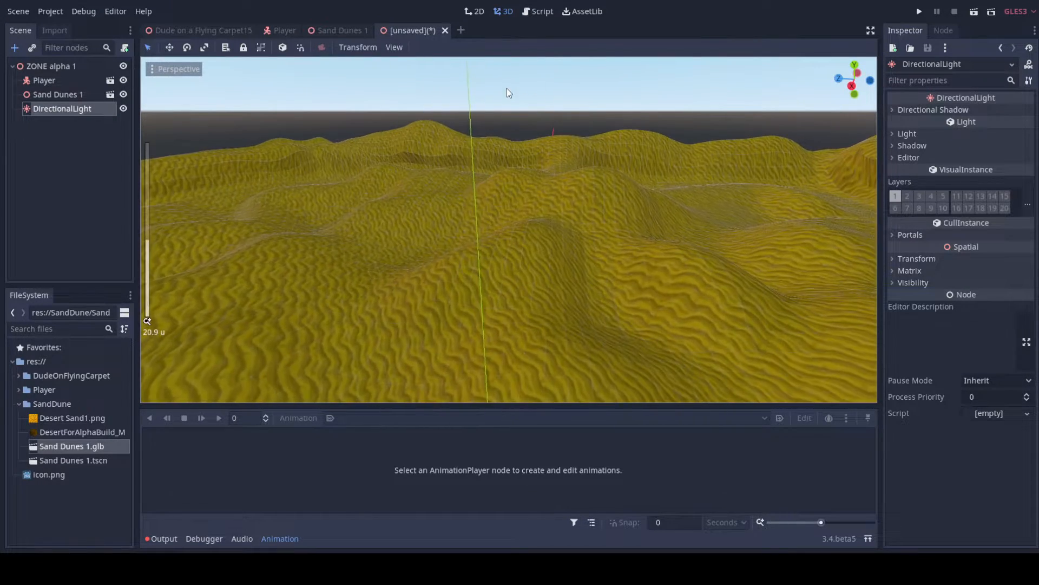
pyautogui.scroll(-9, 509, 93)
pyautogui.moveTo(531, 90); pyautogui.dragTo(525, 167)
# Try a DirectionalLight energy of 3.055 and set it back to 1.
pyautogui.click(908, 134)
pyautogui.moveTo(968, 169); pyautogui.dragTo(975, 168)
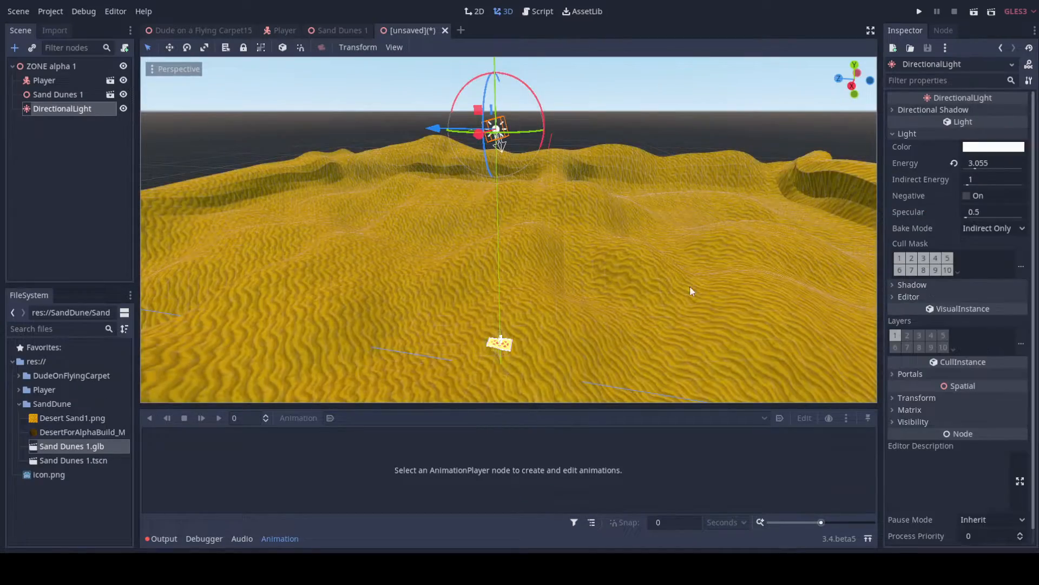
pyautogui.moveTo(689, 285); pyautogui.dragTo(596, 291, button='middle')
pyautogui.scroll(15, 596, 290)
pyautogui.moveTo(975, 169); pyautogui.dragTo(972, 166)
# Check the rider and carpet under the new light and save the scene as ZONE alpha 1.
pyautogui.scroll(-20, 427, 326)
pyautogui.scroll(15, 604, 168)
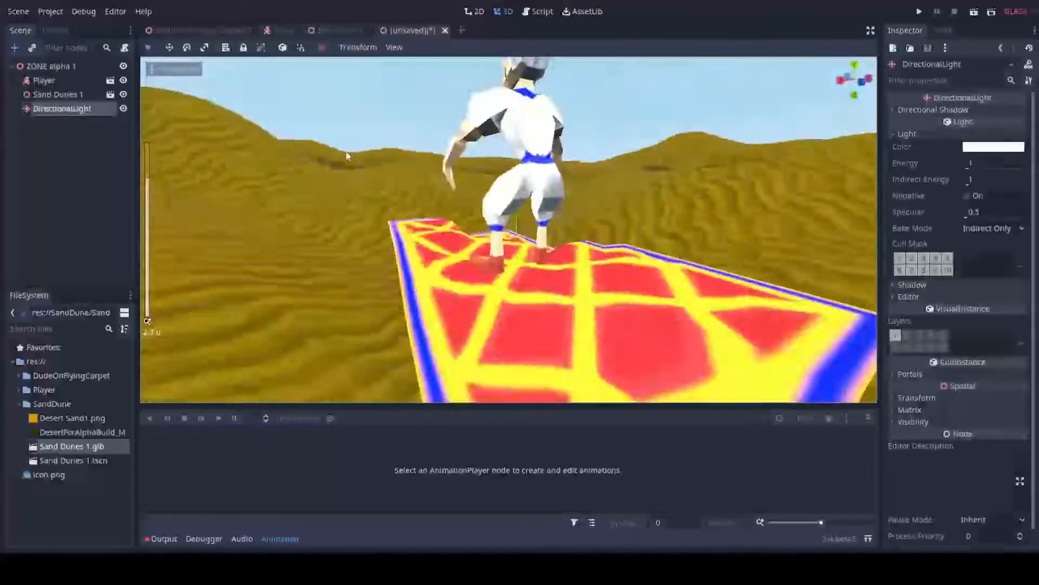
pyautogui.moveTo(346, 151); pyautogui.dragTo(632, 186, button='middle')
pyautogui.scroll(-3, 617, 99)
pyautogui.scroll(8, 498, 208)
pyautogui.scroll(-10, 498, 208)
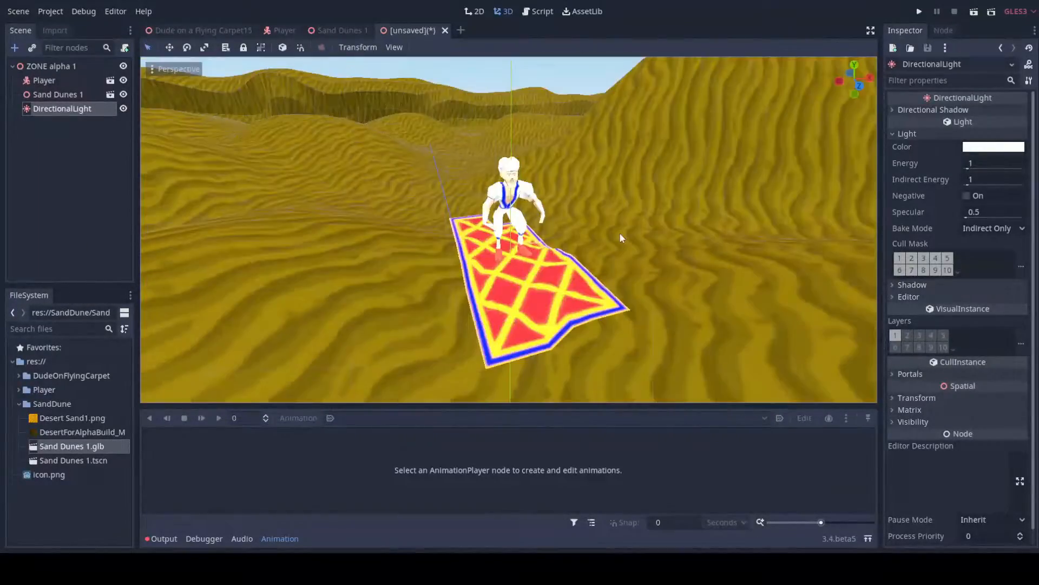
pyautogui.hotkey('ctrl', 's')
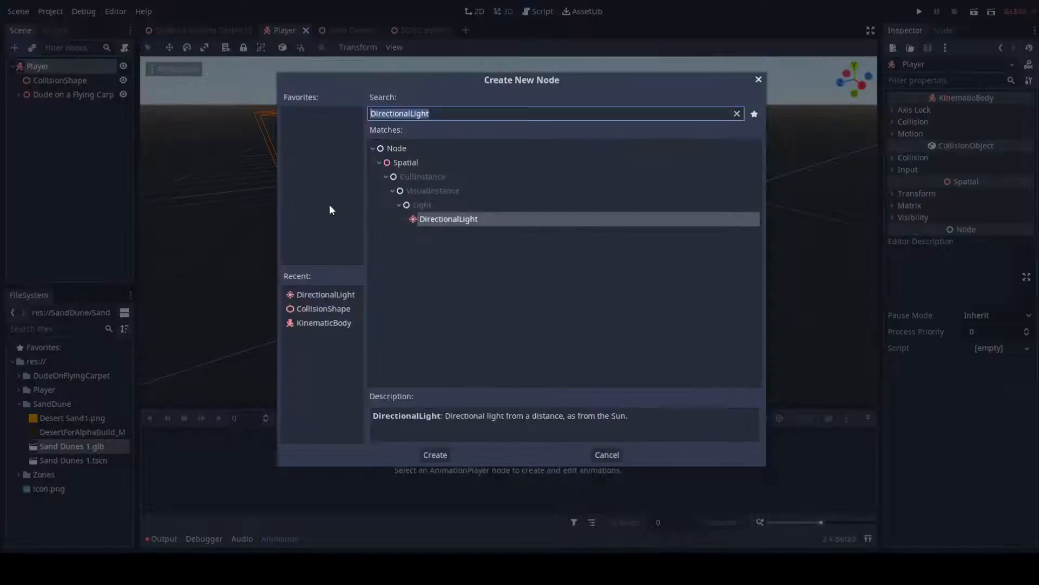
# Add a Spatial node under the root of the Player scene and name it Pivot.
pyautogui.press('Return')
pyautogui.write('Pivot')
pyautogui.press('Return')
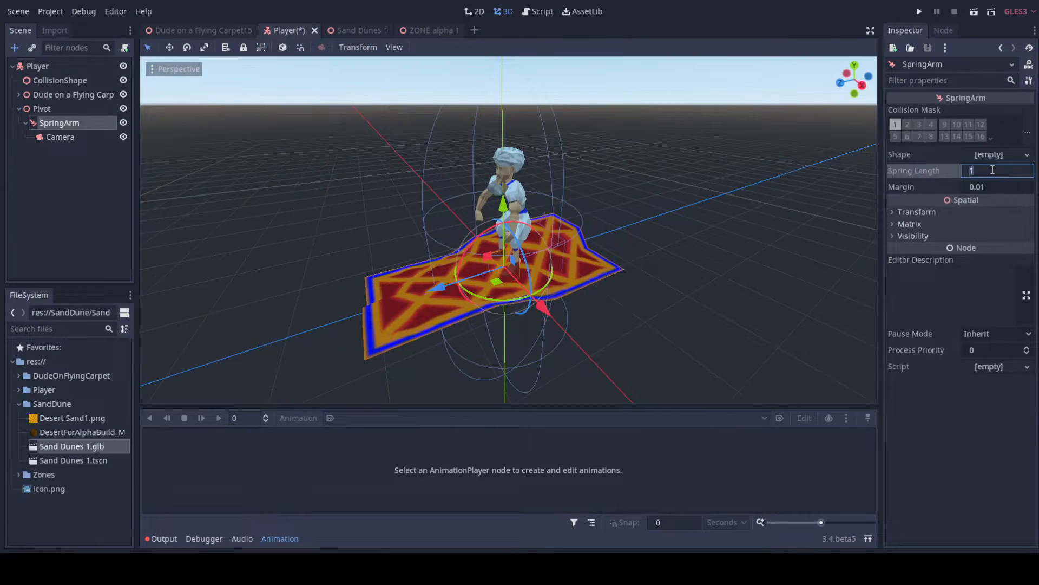
# Examine the rider, carpet and SpringArm placement in the Player scene from several sides.
pyautogui.moveTo(595, 243); pyautogui.dragTo(635, 233, button='middle')
pyautogui.moveTo(553, 191); pyautogui.dragTo(534, 201, button='middle')
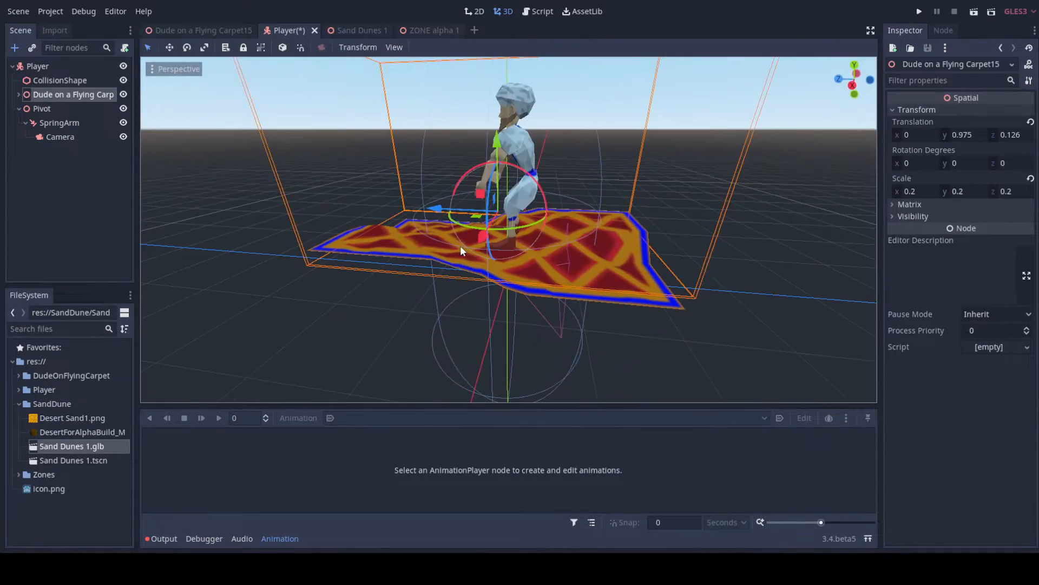
pyautogui.scroll(-5, 461, 246)
pyautogui.moveTo(460, 246); pyautogui.dragTo(534, 271, button='middle')
pyautogui.scroll(-2, 622, 249)
pyautogui.scroll(6, 534, 271)
pyautogui.click(736, 211)
pyautogui.moveTo(735, 212); pyautogui.dragTo(402, 149, button='middle')
pyautogui.click(72, 125)
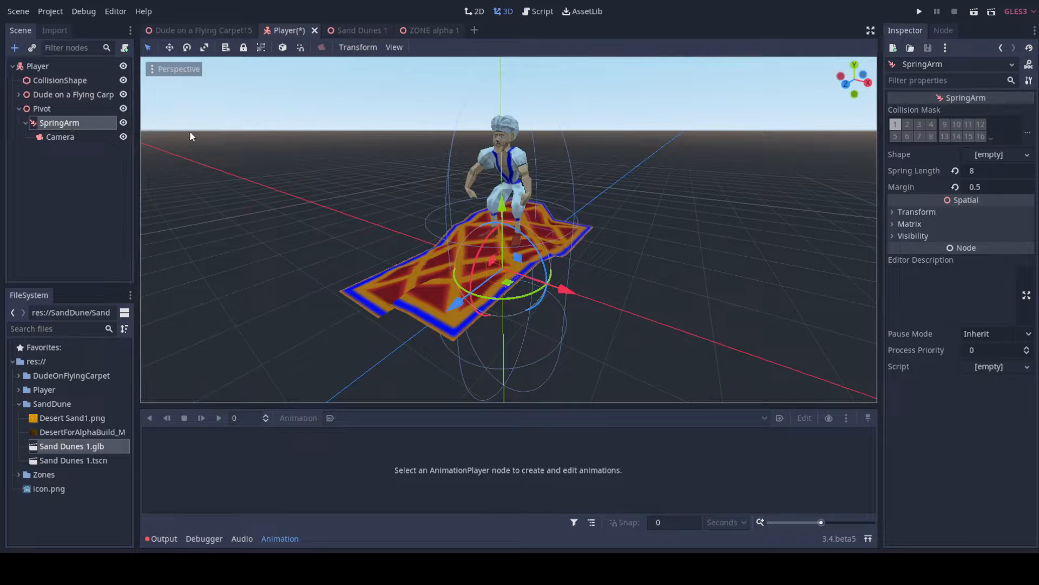
pyautogui.moveTo(189, 131); pyautogui.dragTo(444, 162, button='middle')
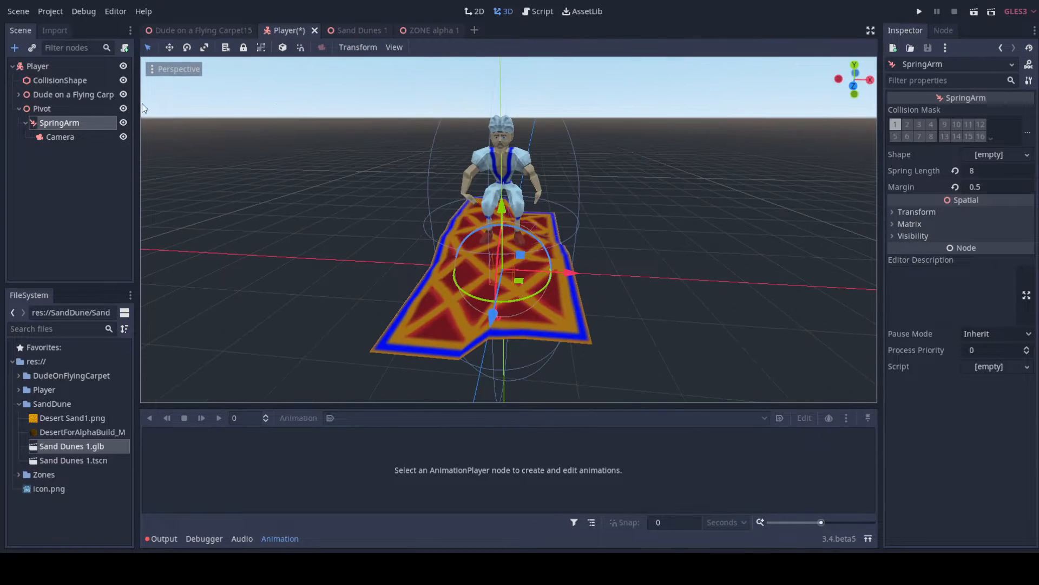
# Attach a new GDScript at res://Player/Player.gd to the Player root node, using the No Comments template.
pyautogui.click(74, 65)
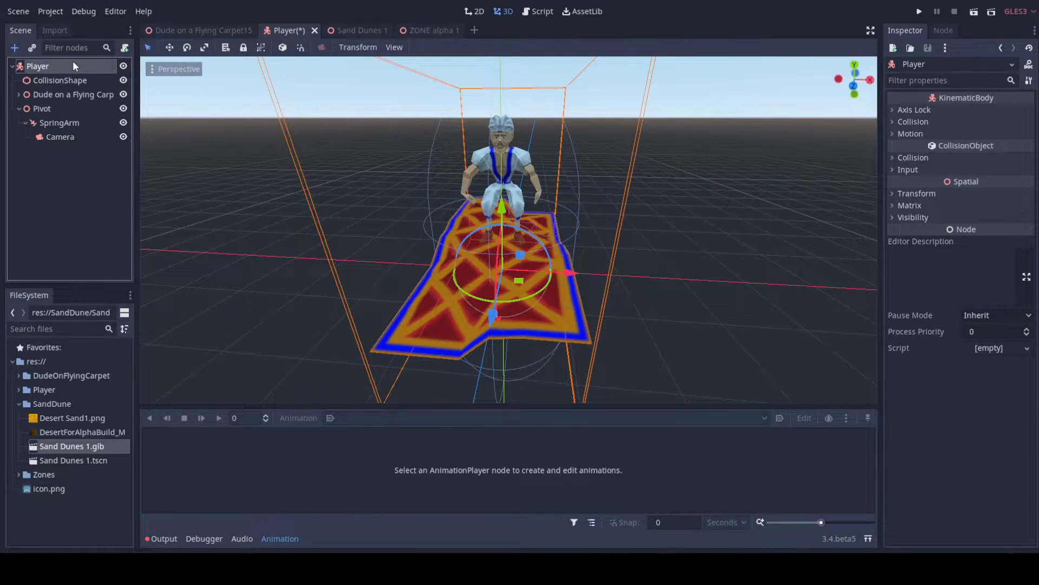
pyautogui.click(124, 48)
pyautogui.click(536, 253)
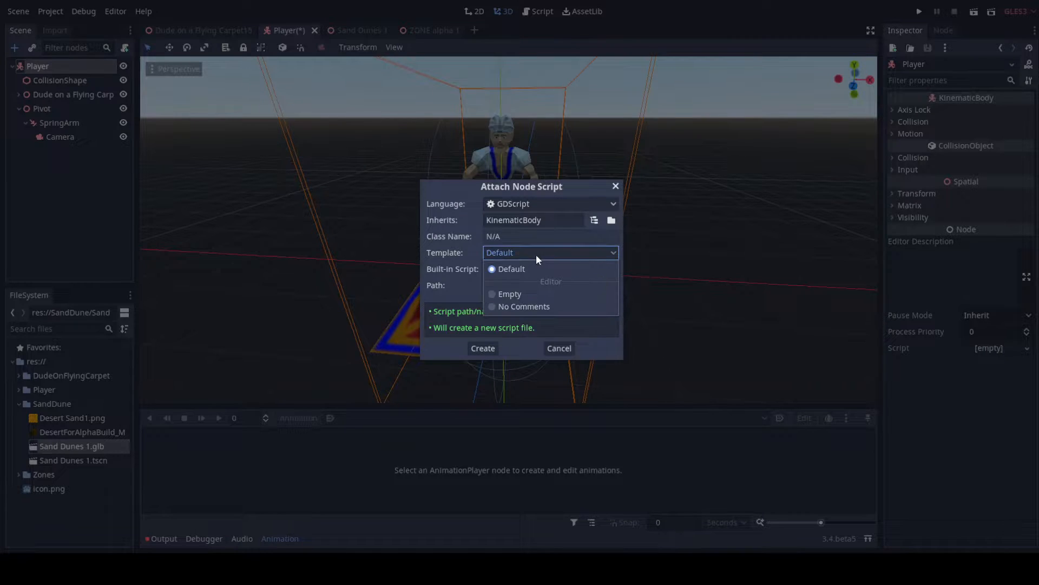
pyautogui.click(523, 306)
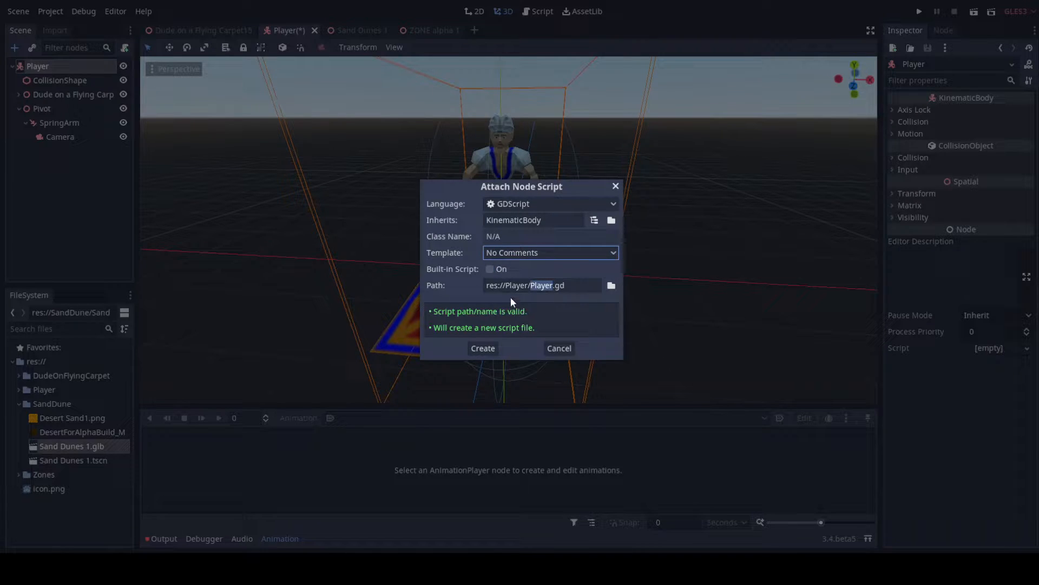
pyautogui.click(482, 349)
# Add a _process(delta) function containing only pass below _ready in Player.gd.
pyautogui.click(345, 123)
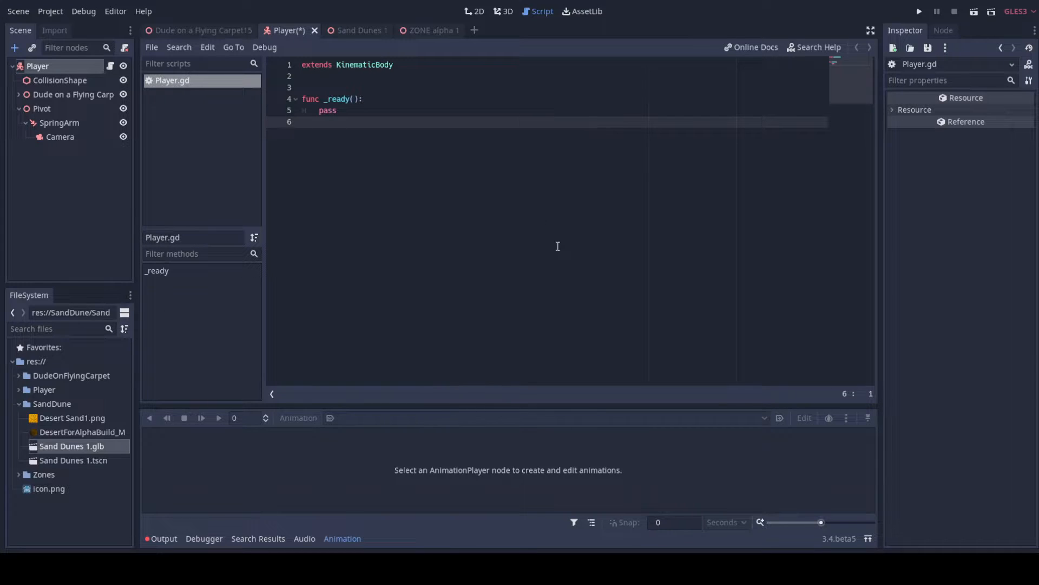
pyautogui.press('Return')
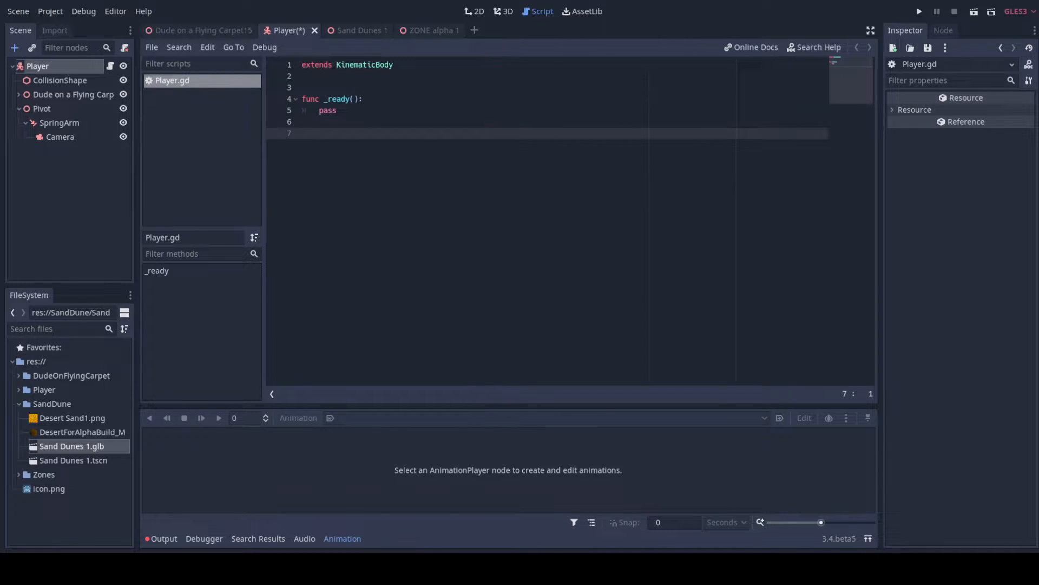
pyautogui.write('func _process(delta):')
pyautogui.press('Return')
pyautogui.write('pass')
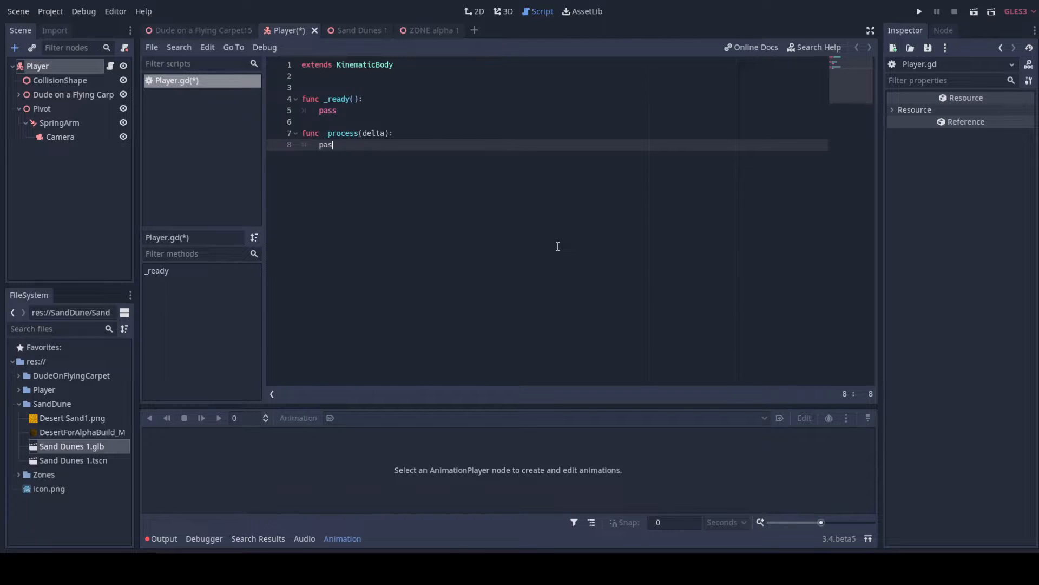
pyautogui.press('Return')
pyautogui.press('BackSpace')
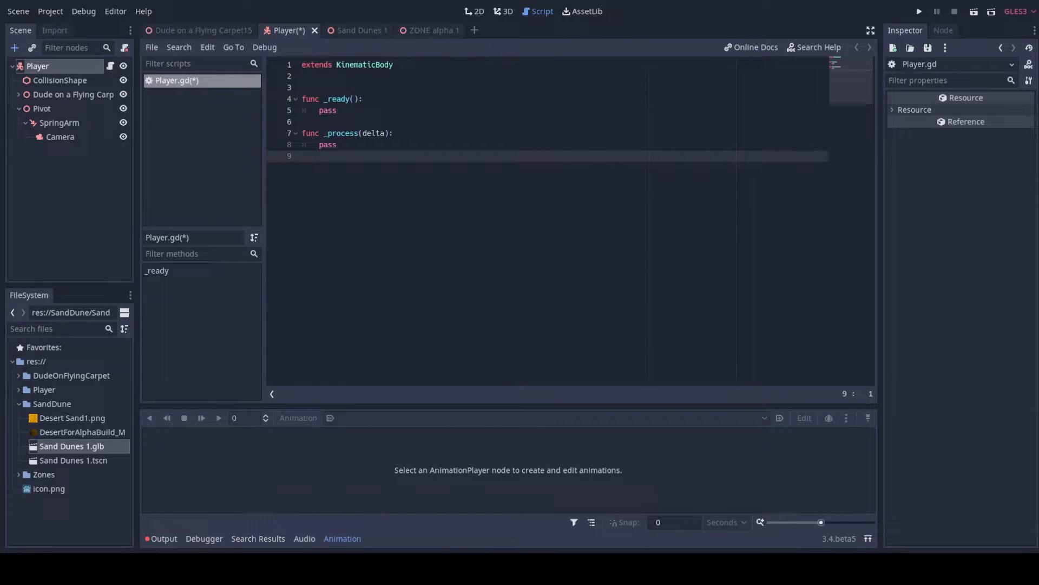
# Add an _input(event) function containing only pass below _process in Player.gd.
pyautogui.press('Return')
pyautogui.write('fu')
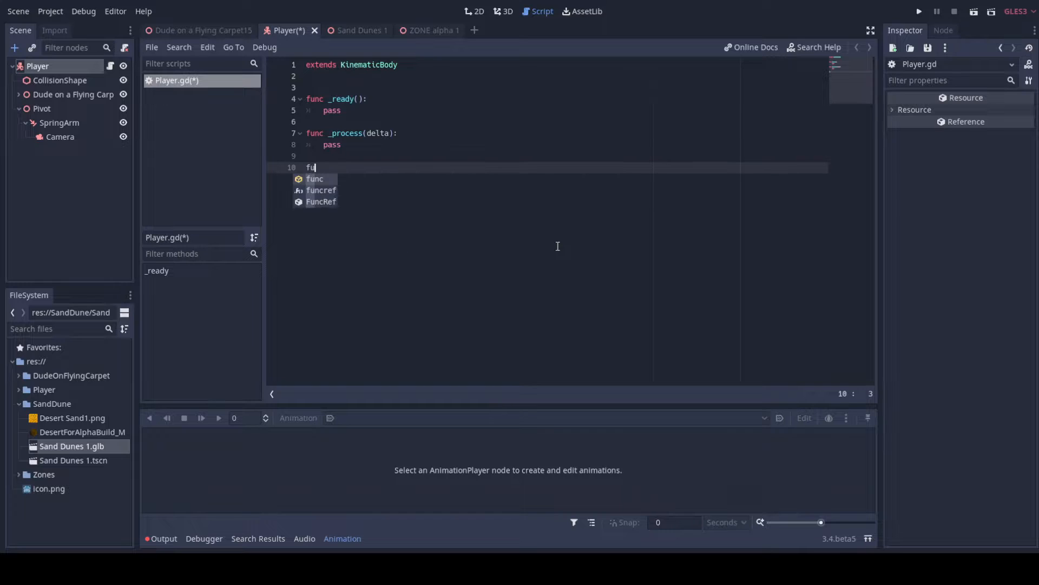
pyautogui.write('nc _')
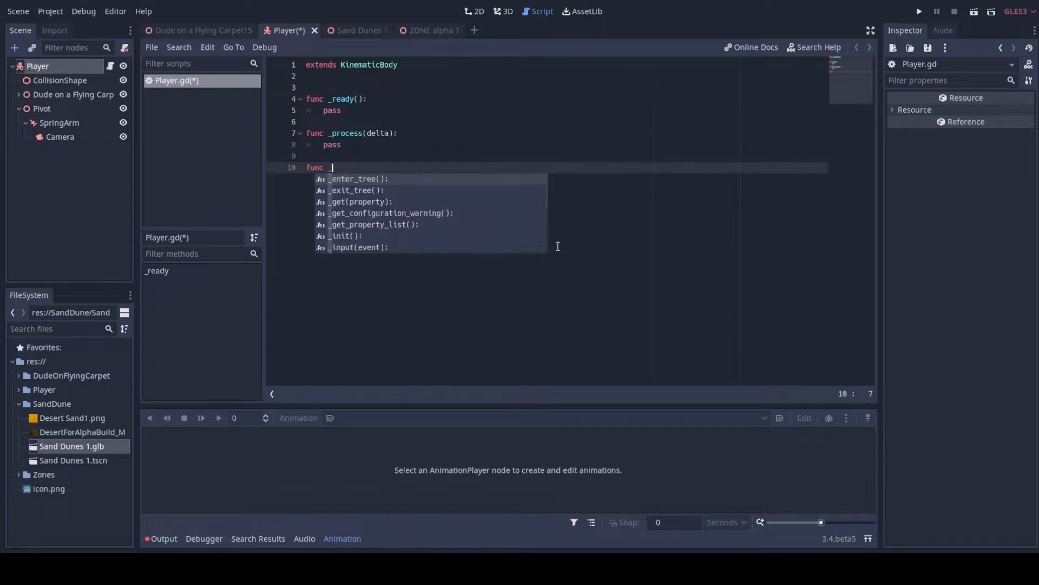
pyautogui.write('inp')
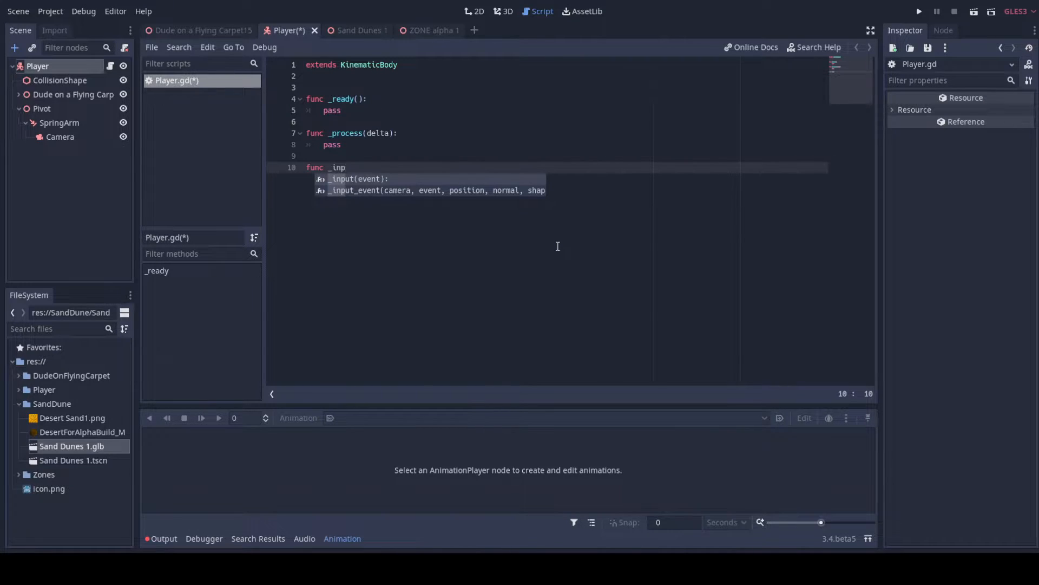
pyautogui.press('Return')
pyautogui.press('Return')
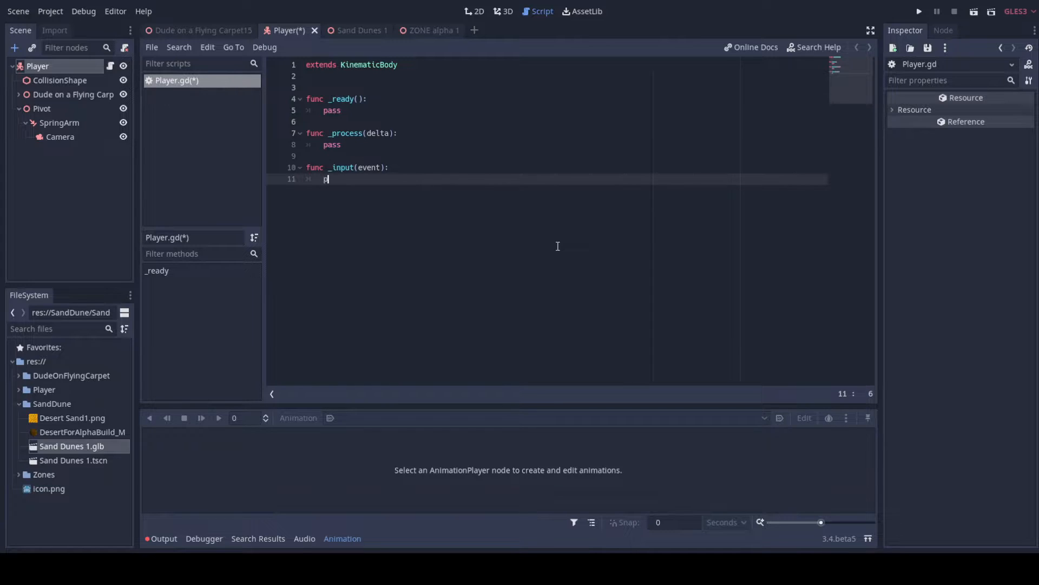
pyautogui.write('pass')
pyautogui.press('Return')
pyautogui.press('BackSpace')
# Add a _physics_process(delta) function containing only pass below _input in Player.gd.
pyautogui.press('Return')
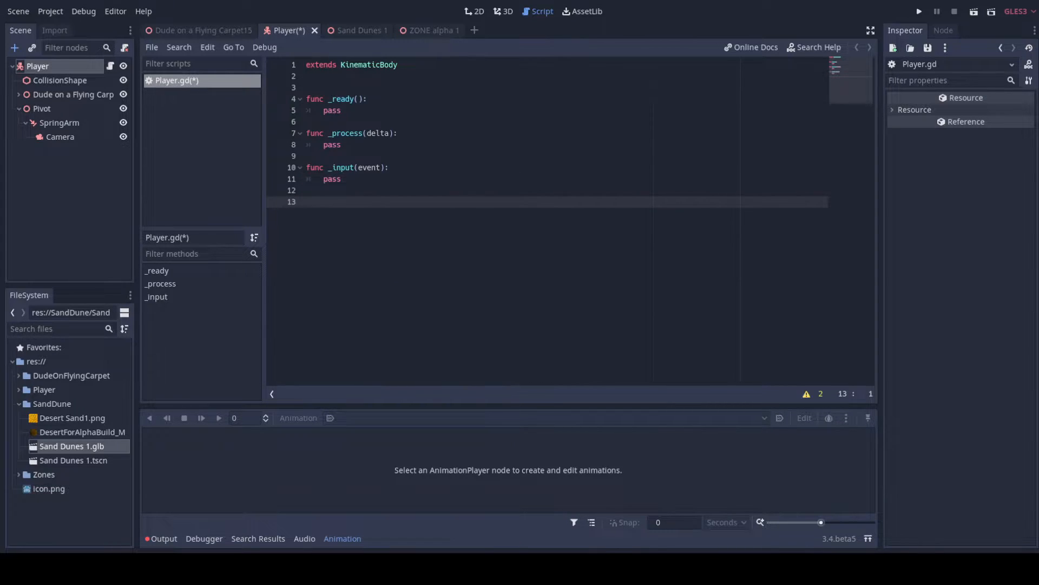
pyautogui.write('func _ph')
pyautogui.press('Return')
pyautogui.press('Return')
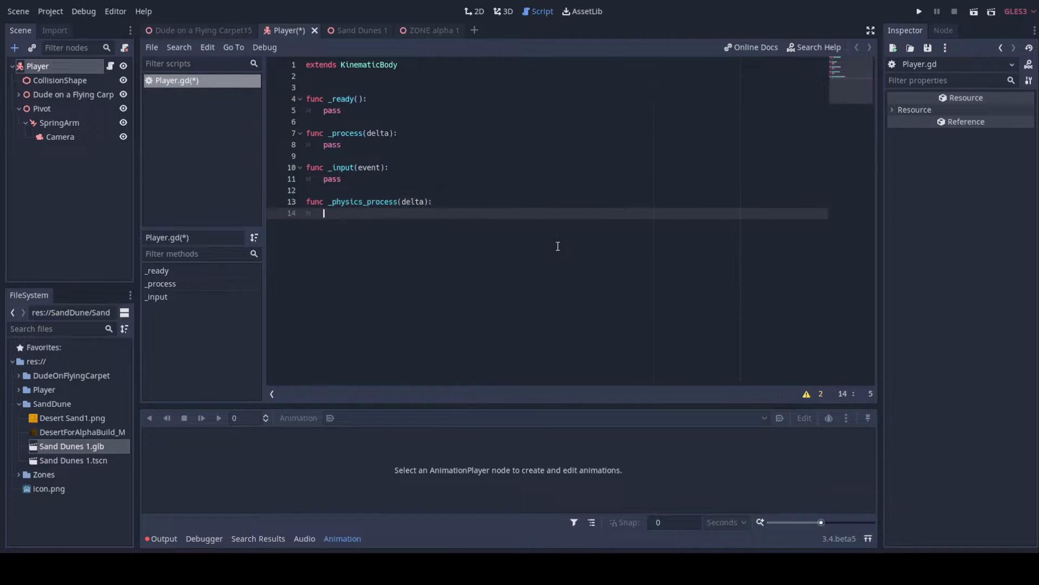
pyautogui.write('pass')
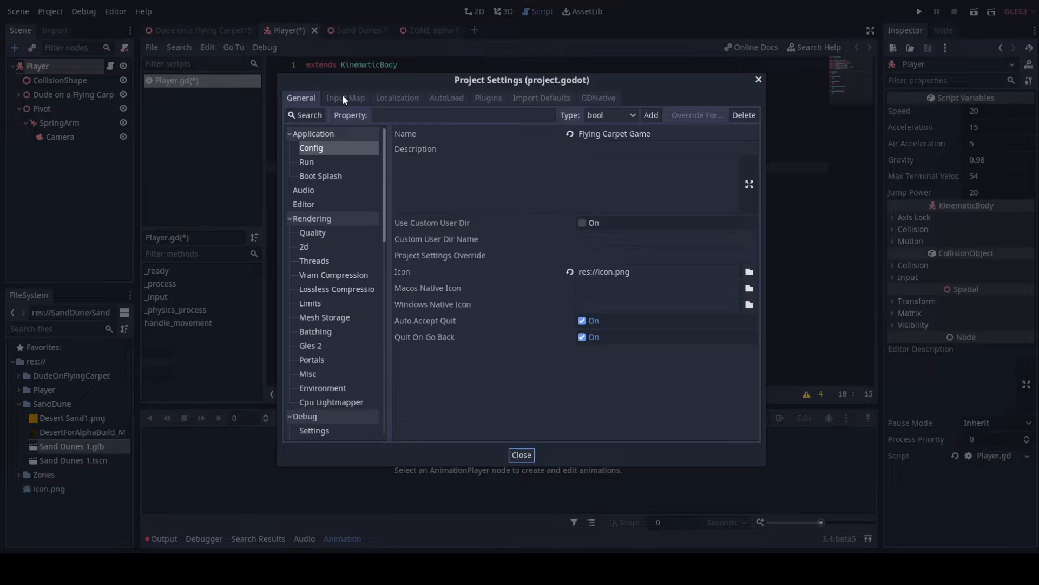
# Add the actions forth, back, left and right to the project's input map.
pyautogui.click(343, 95)
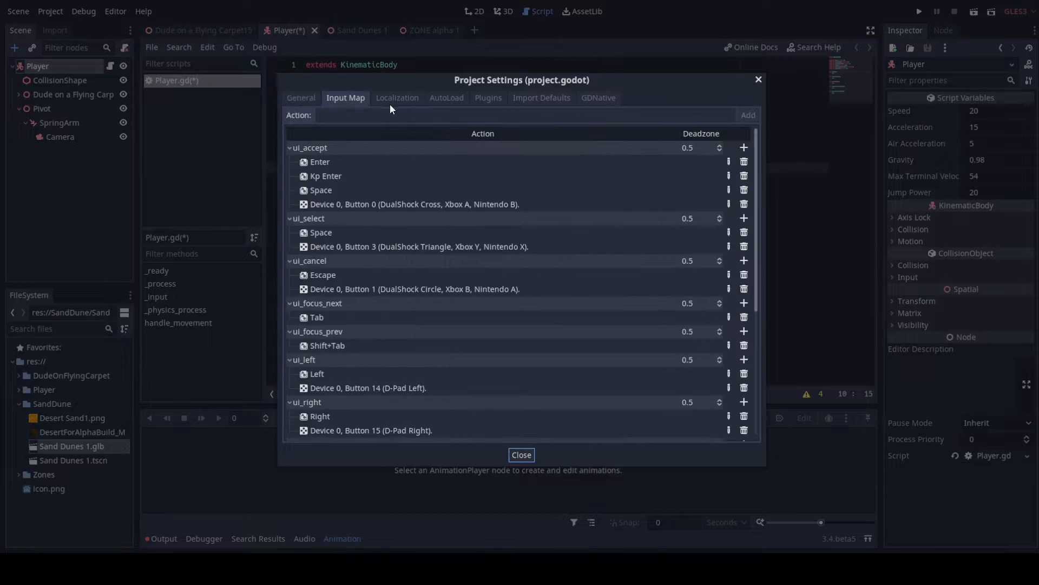
pyautogui.click(393, 111)
pyautogui.write('forth')
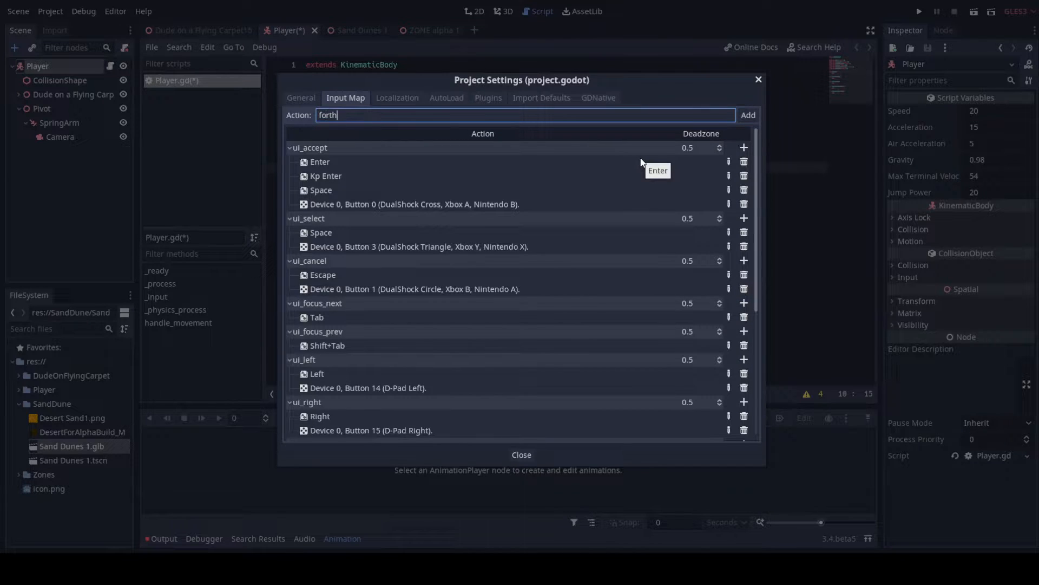
pyautogui.press('Return')
pyautogui.write('back')
pyautogui.press('Return')
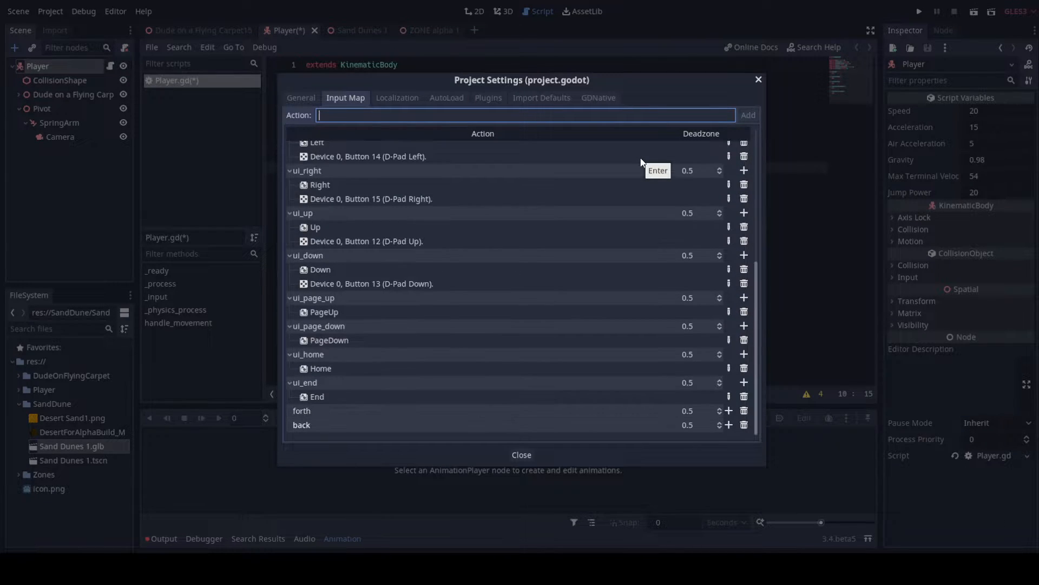
pyautogui.write('left')
pyautogui.press('Return')
pyautogui.write('right')
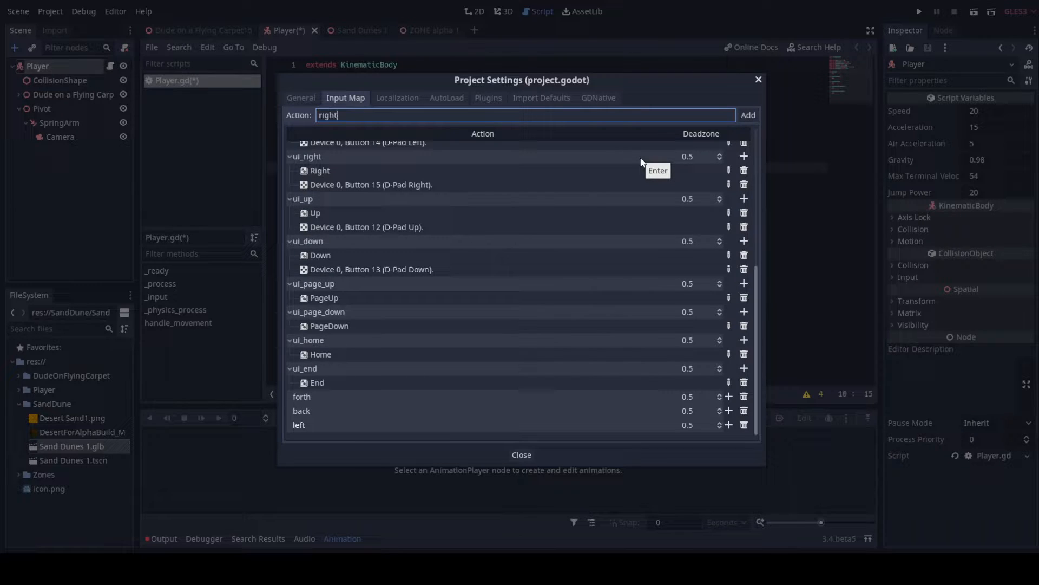
pyautogui.press('Return')
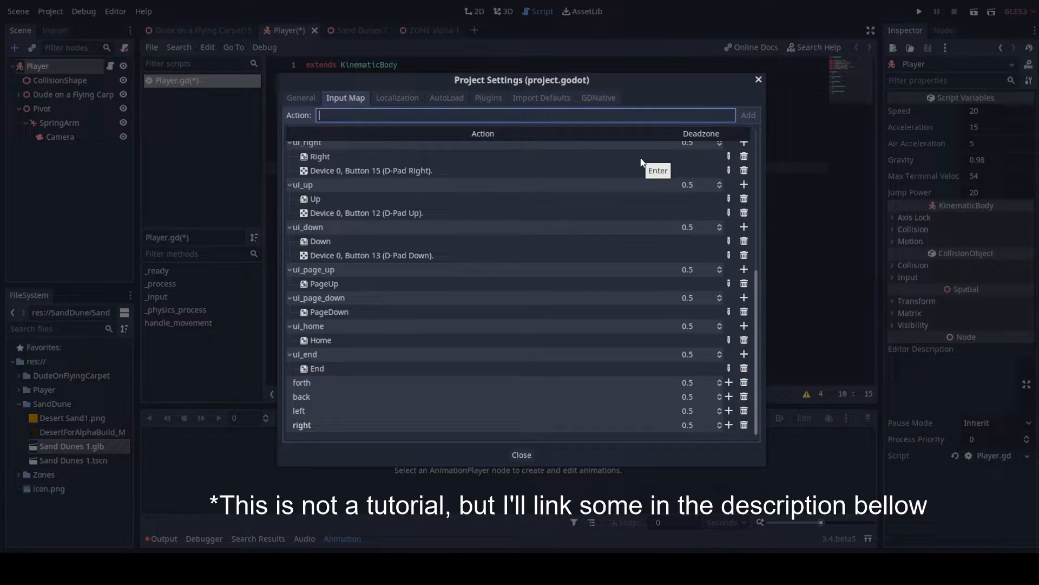
# Add the actions leave and return to the project's input map and close the project settings.
pyautogui.write('leave')
pyautogui.press('Return')
pyautogui.write('return')
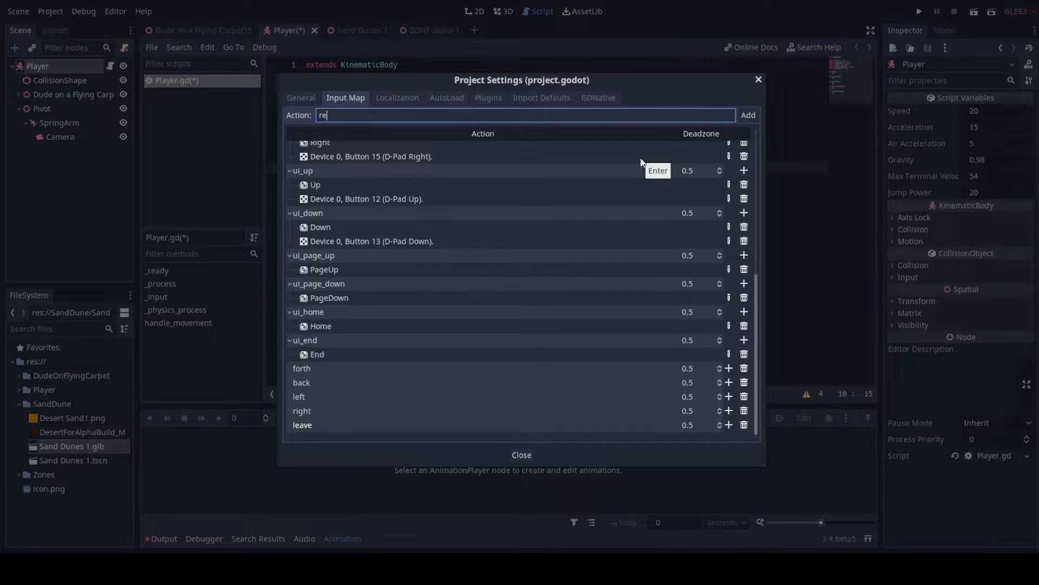
pyautogui.press('Return')
pyautogui.press('Escape')
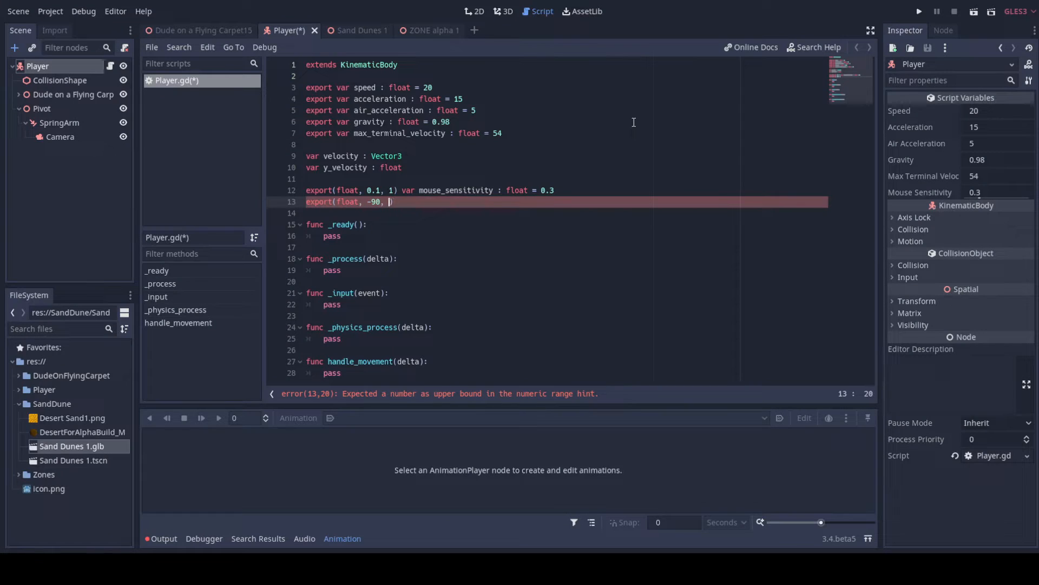
# Complete the exported float on line 13 of Player.gd as min_pitch, ranging from -90 to 0 with default -90.
pyautogui.write('0)')
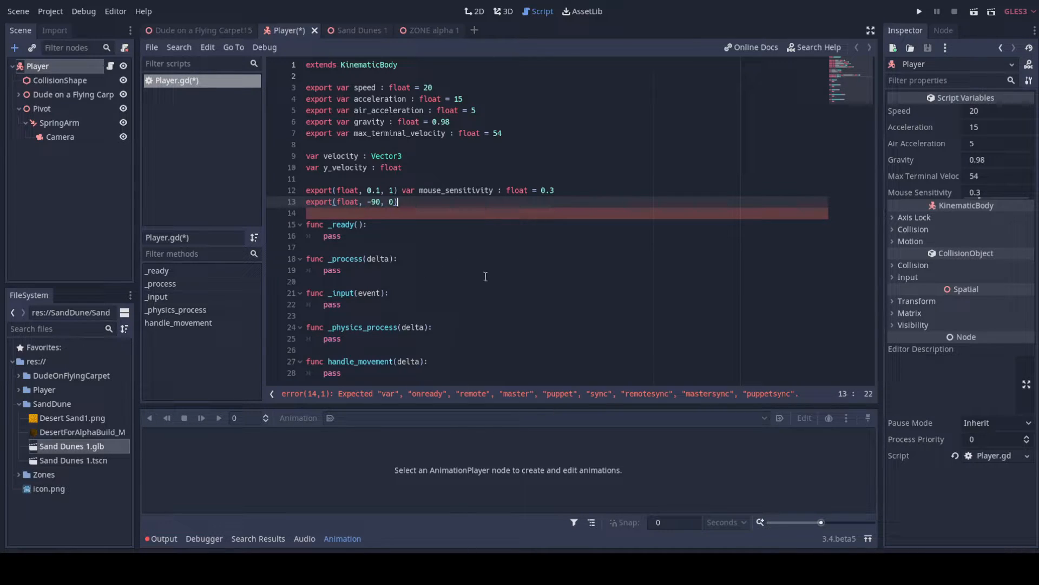
pyautogui.write('var min_pitch : float = -90')
pyautogui.press('Return')
# Export a float max_pitch ranging from 0 to 90 with default 90, and add an onready camera_pivot variable set to $Pivot.
pyautogui.write('export(fl')
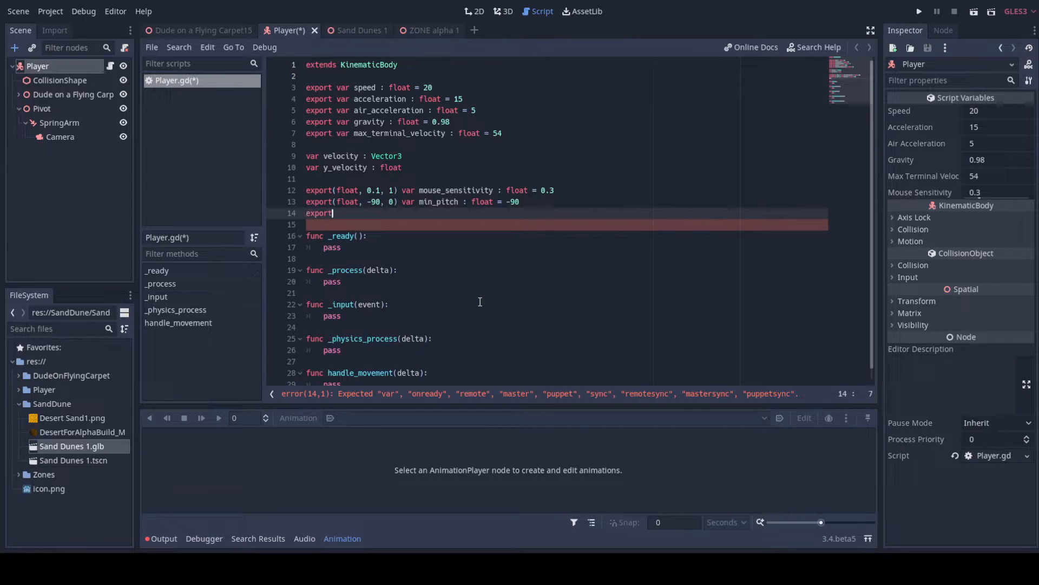
pyautogui.write('oat, 0, 90)')
pyautogui.write('var max_pitch : float = 90 onready var camera_pivot = $Pivot onready var camera = ')
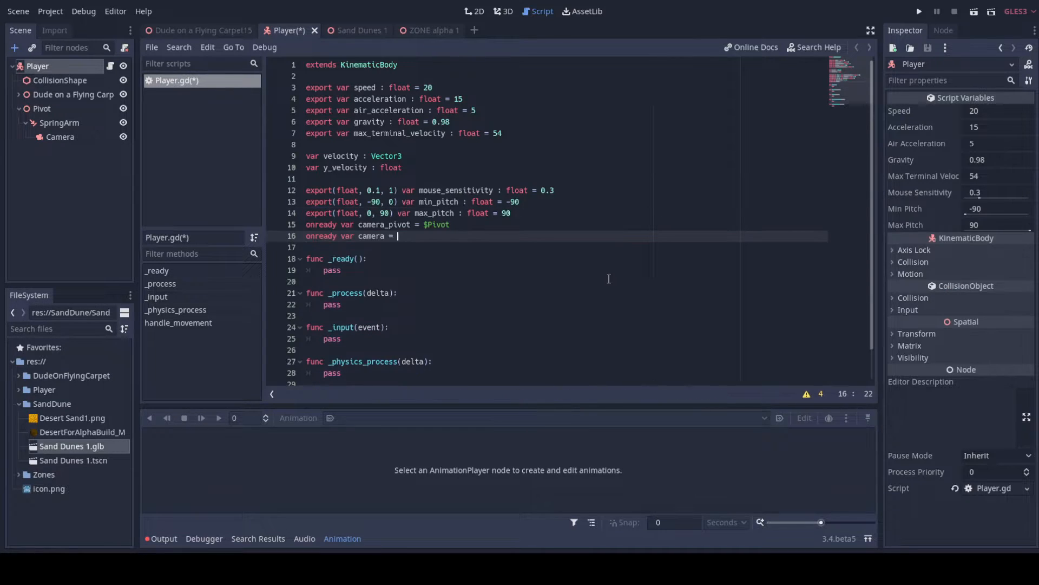
# Assign the node path $Pivot/SpringArm/Camera to the onready camera variable.
pyautogui.write('$')
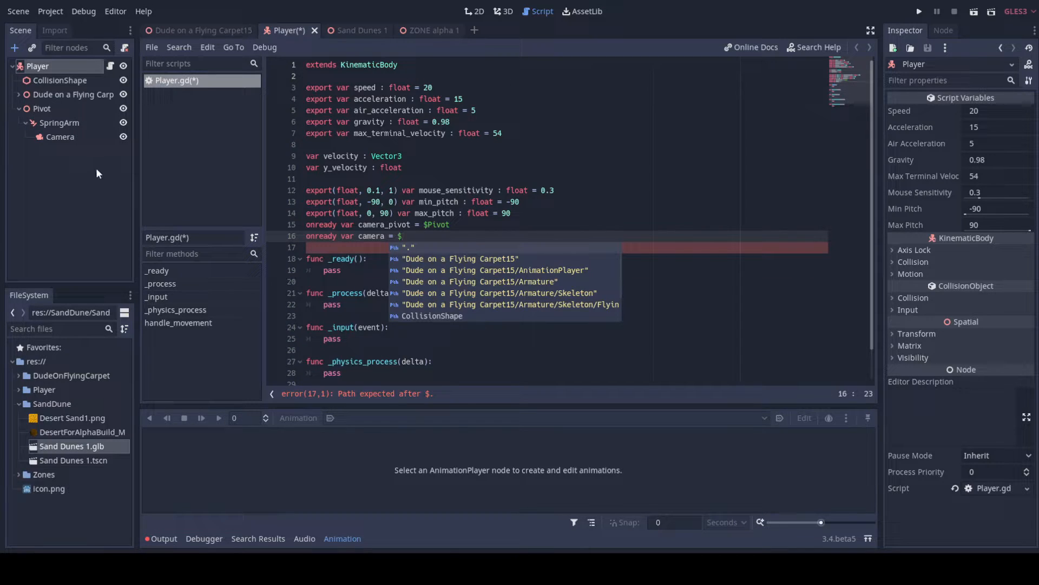
pyautogui.write('Pi')
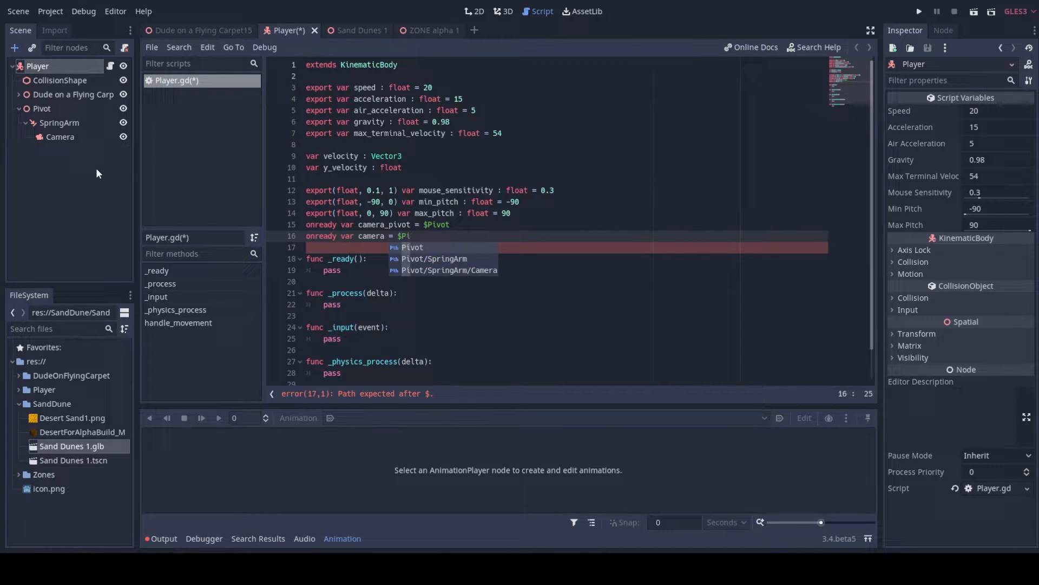
pyautogui.press('Down')
pyautogui.press('Down')
pyautogui.press('Return')
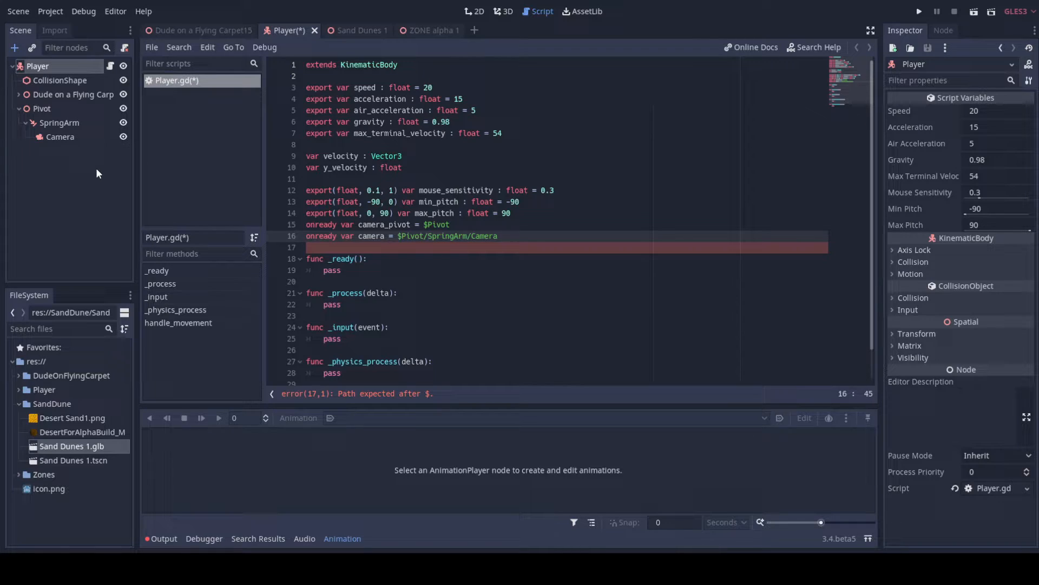
# Examine the Pivot node's placement on the player model from several angles in the 3D view.
pyautogui.click(50, 135)
pyautogui.click(38, 108)
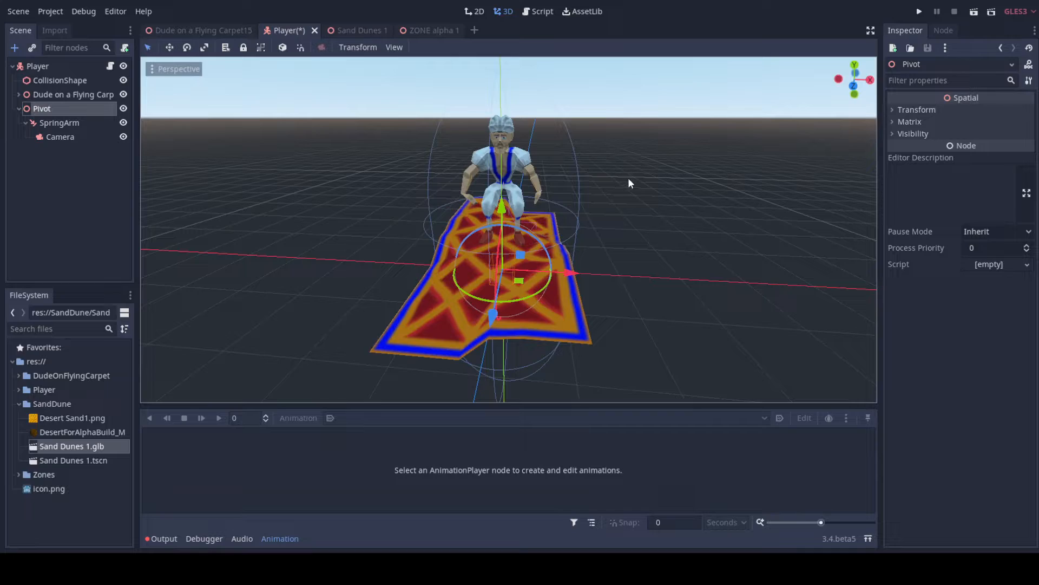
pyautogui.moveTo(628, 178); pyautogui.dragTo(520, 225, button='middle')
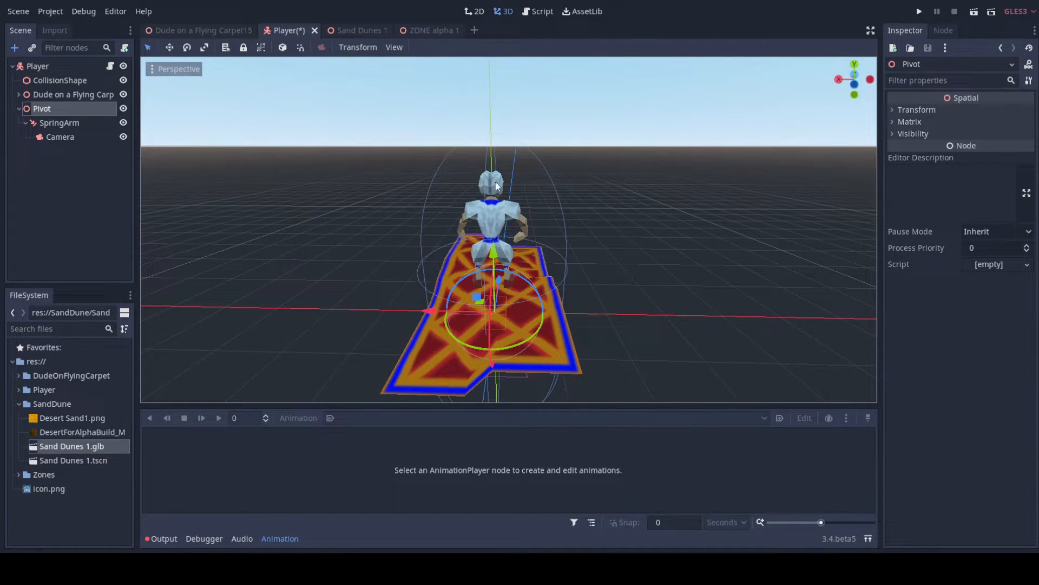
pyautogui.moveTo(497, 187); pyautogui.dragTo(570, 233, button='middle')
pyautogui.moveTo(391, 235); pyautogui.dragTo(311, 257, button='middle')
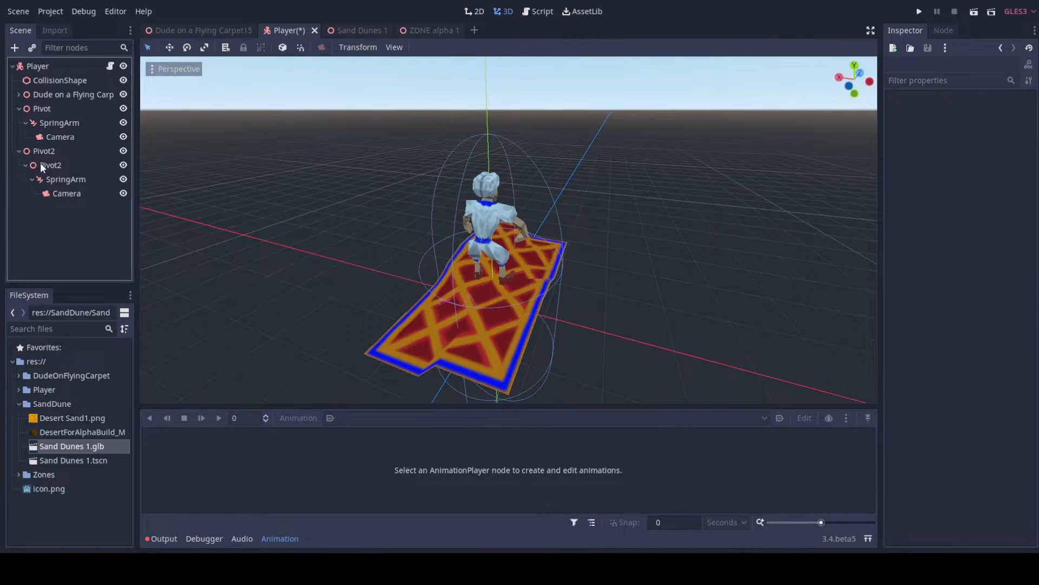
# Rename the pivot node nested under the outer Pivot2 as Pivotsecond.
pyautogui.click(40, 165)
pyautogui.click(41, 152)
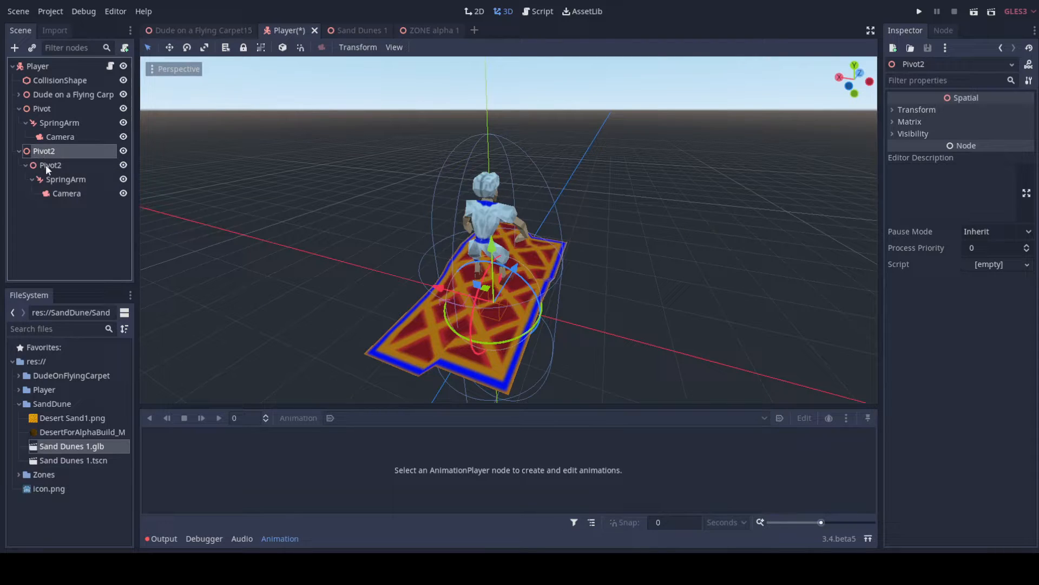
pyautogui.click(45, 165)
pyautogui.click(63, 162)
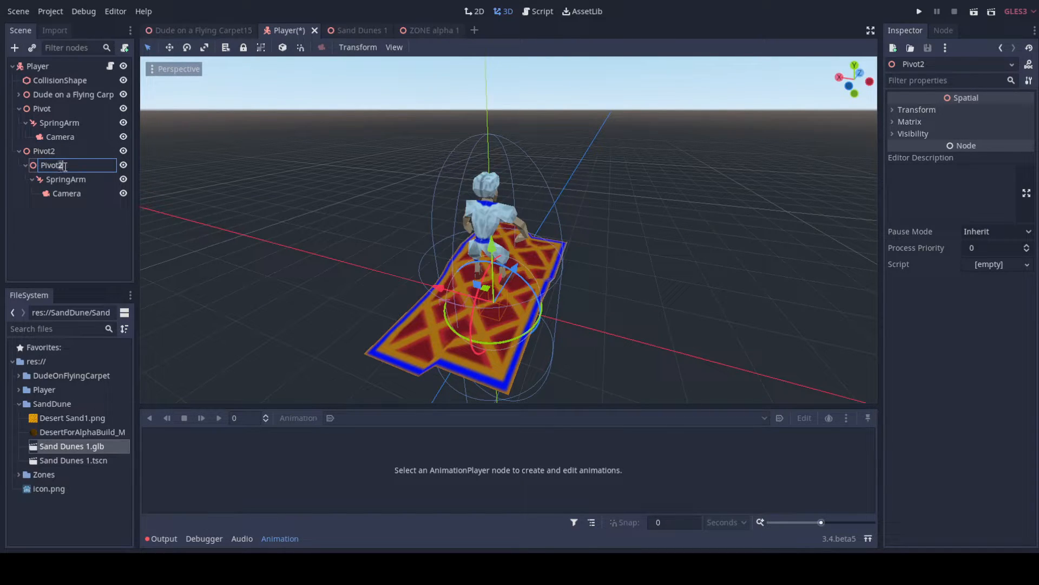
pyautogui.write('second')
pyautogui.press('Return')
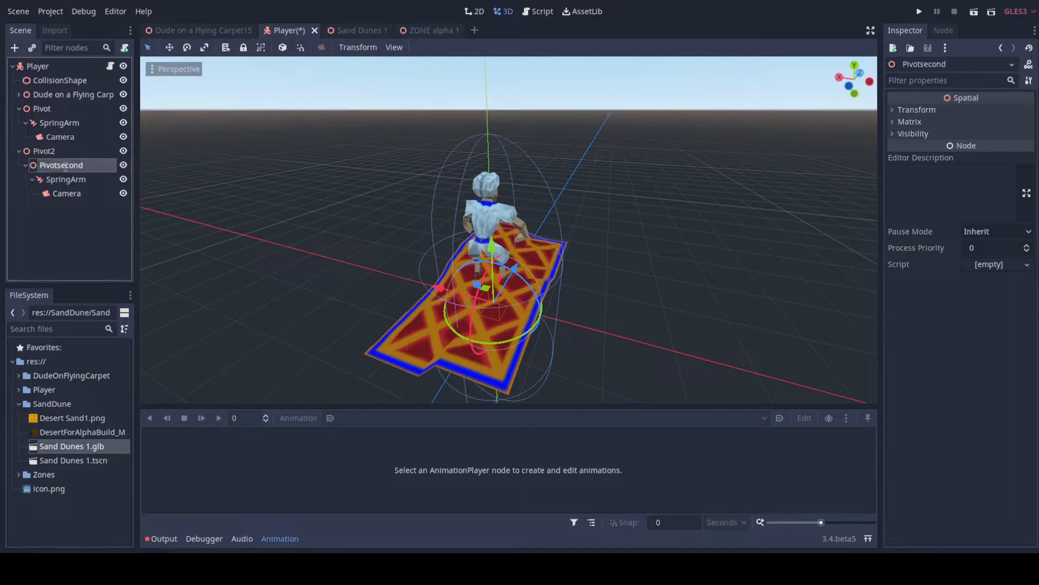
# Delete the Pivot2 node together with its nested pivot, SpringArm and Camera.
pyautogui.moveTo(346, 204); pyautogui.dragTo(521, 234, button='middle')
pyautogui.moveTo(149, 144); pyautogui.dragTo(458, 231, button='middle')
pyautogui.click(40, 153)
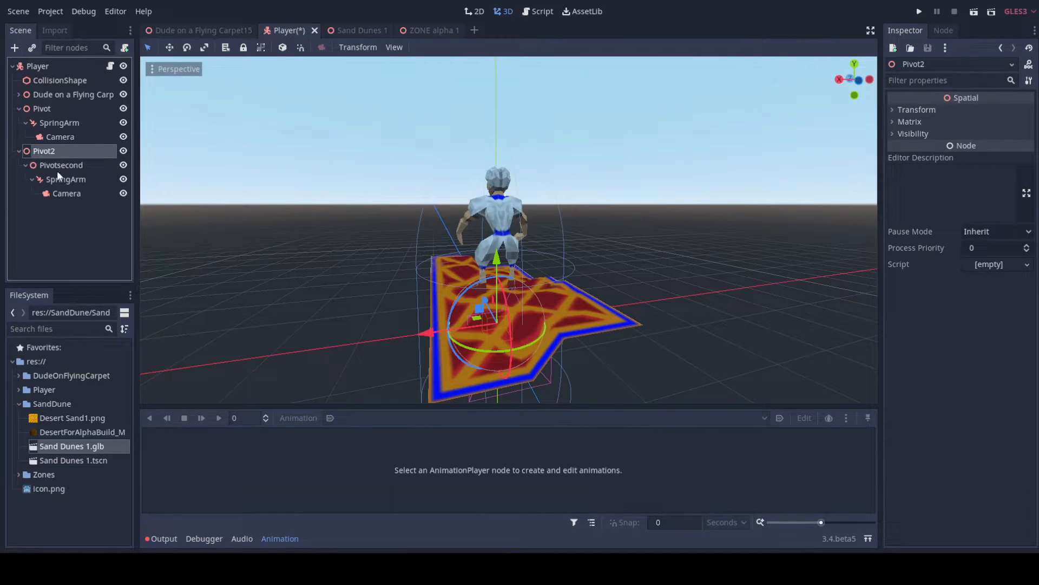
pyautogui.click(57, 169)
pyautogui.moveTo(592, 204); pyautogui.dragTo(345, 196, button='middle')
pyautogui.click(41, 154)
pyautogui.keyDown('shift'); pyautogui.click(66, 193); pyautogui.keyUp('shift')
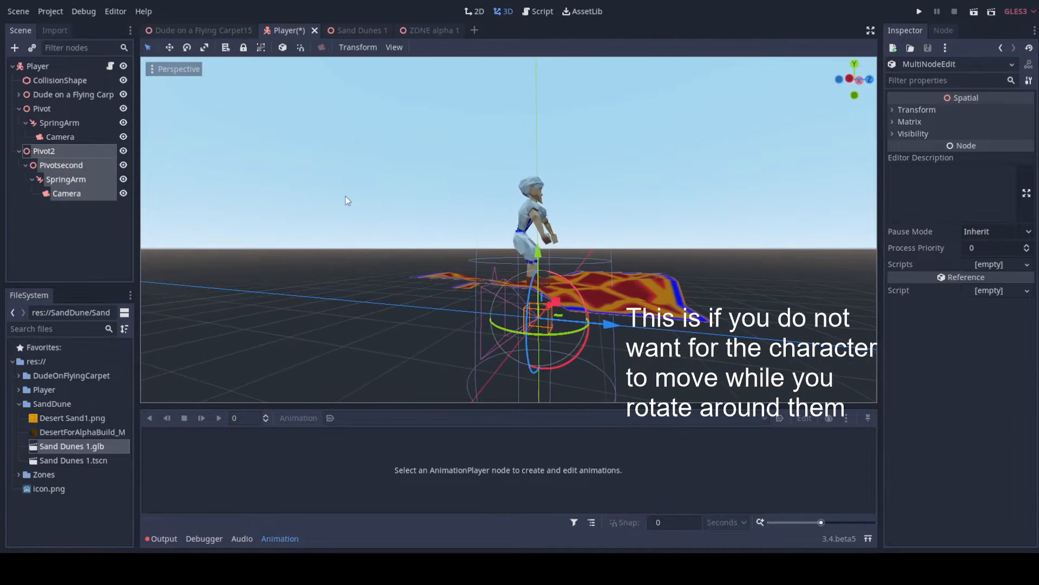
pyautogui.press('Delete')
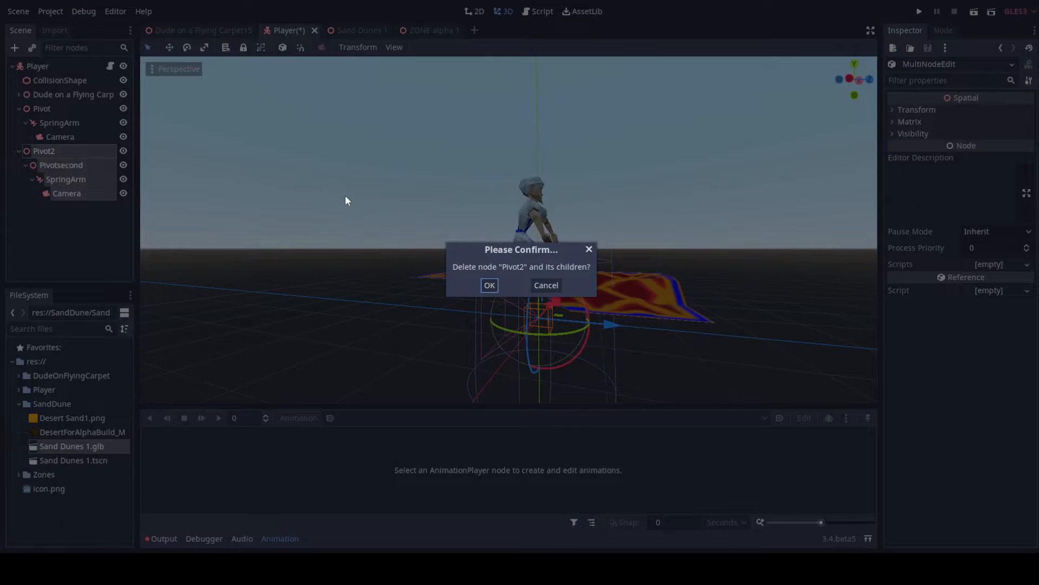
pyautogui.click(489, 285)
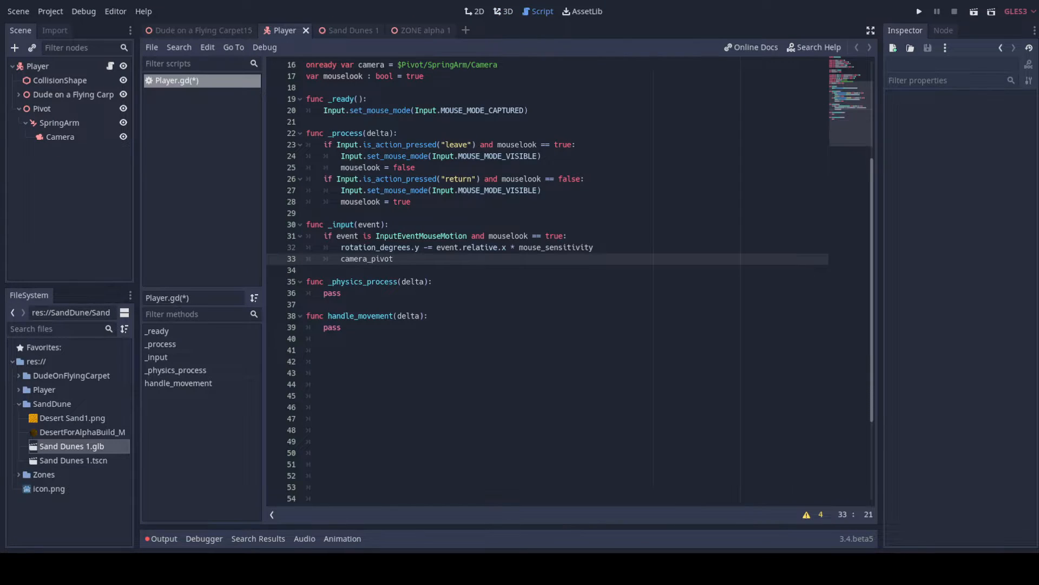
# In _input, subtract event.relative.y * mouse_sensitivity from camera_pivot.rotation_degrees.x and clamp that rotation between min_pitch and max_pitch.
pyautogui.write('.rotation_degrees.x -= event.relative.y * mouse_sensitivity')
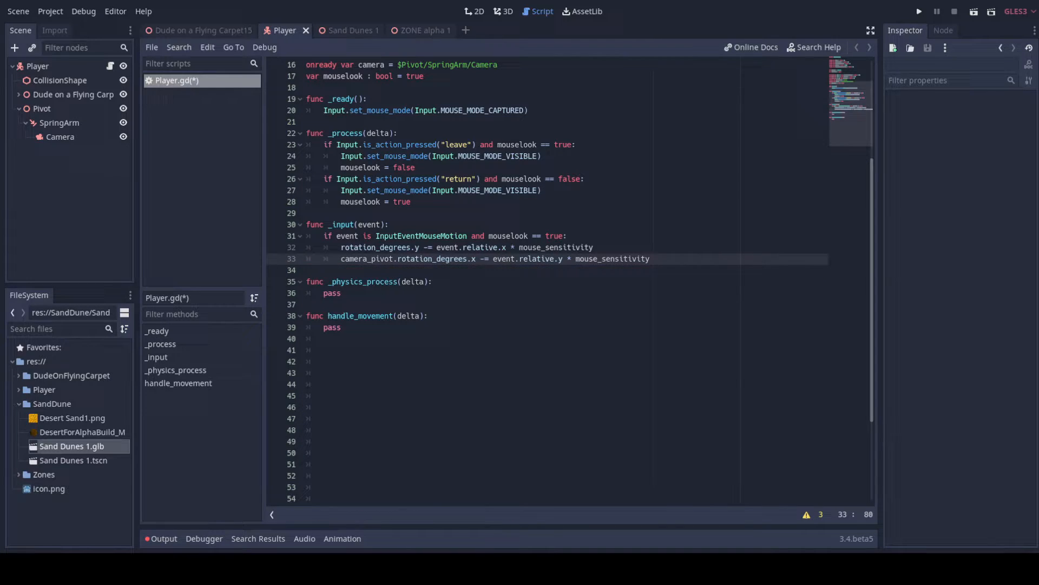
pyautogui.press('Return')
pyautogui.write('camera_pivot.rotation_degrees.')
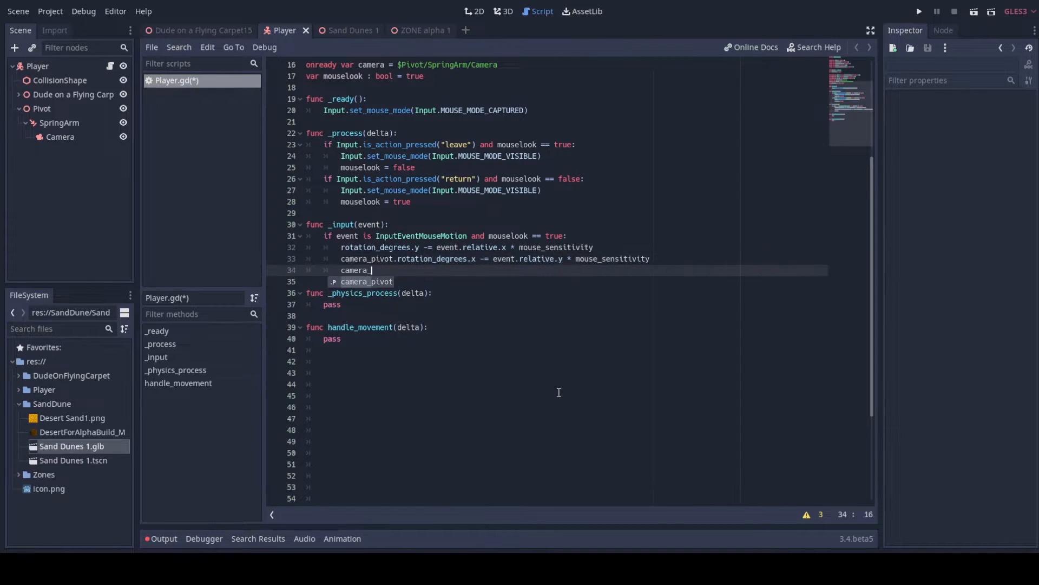
pyautogui.write('x = clamp(camera_pivot.rotation_degrees.x, min_pitch, max_pitch')
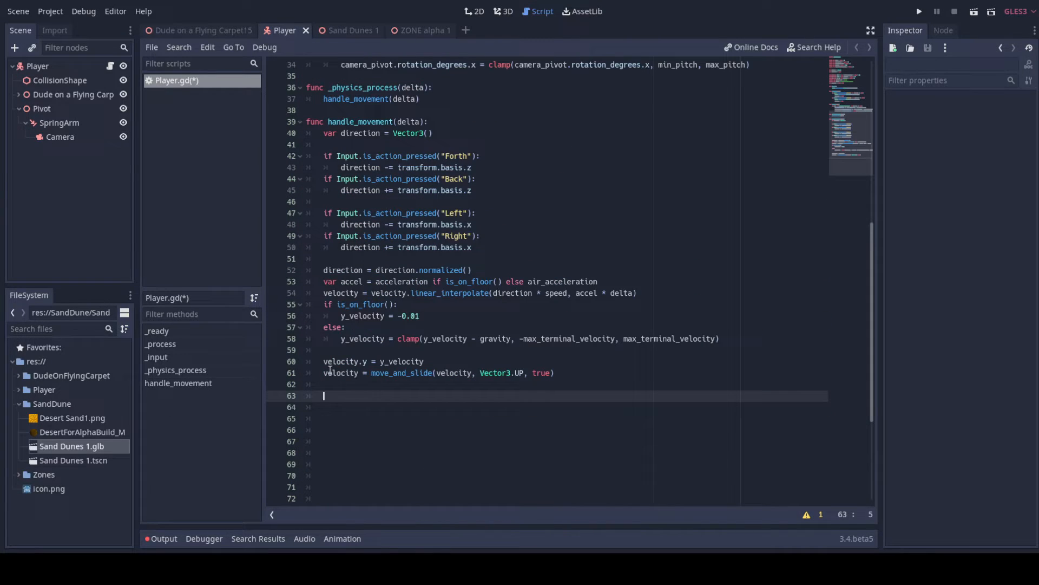
# Examine the move_and_slide call and its final true argument at the end of handle_movement.
pyautogui.moveTo(324, 373); pyautogui.dragTo(543, 374)
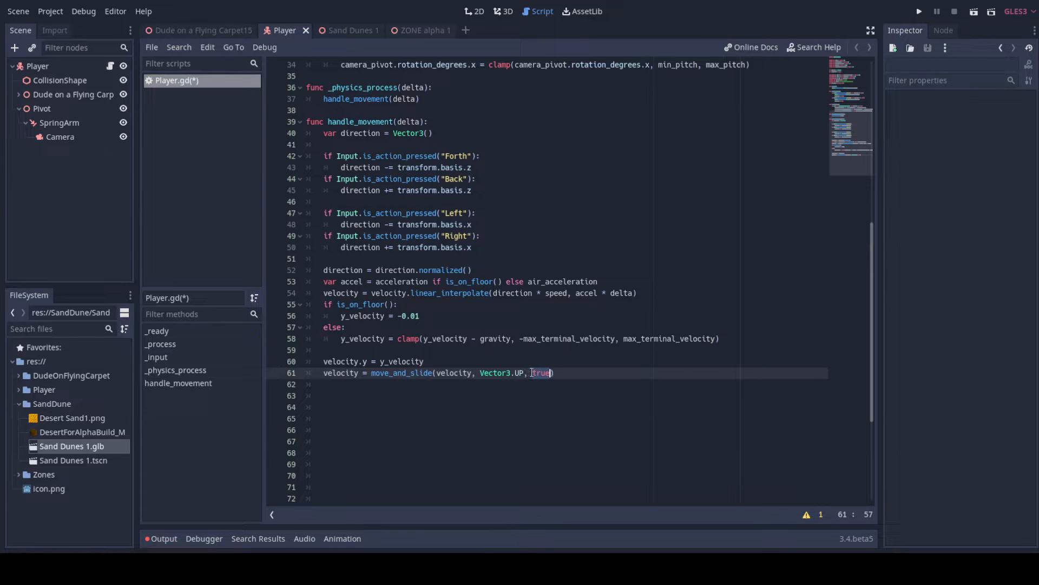
pyautogui.click(554, 370)
pyautogui.moveTo(528, 373); pyautogui.dragTo(554, 377)
# Open the ZONE alpha 1 scene and run it to test the player script.
pyautogui.scroll(6, 455, 378)
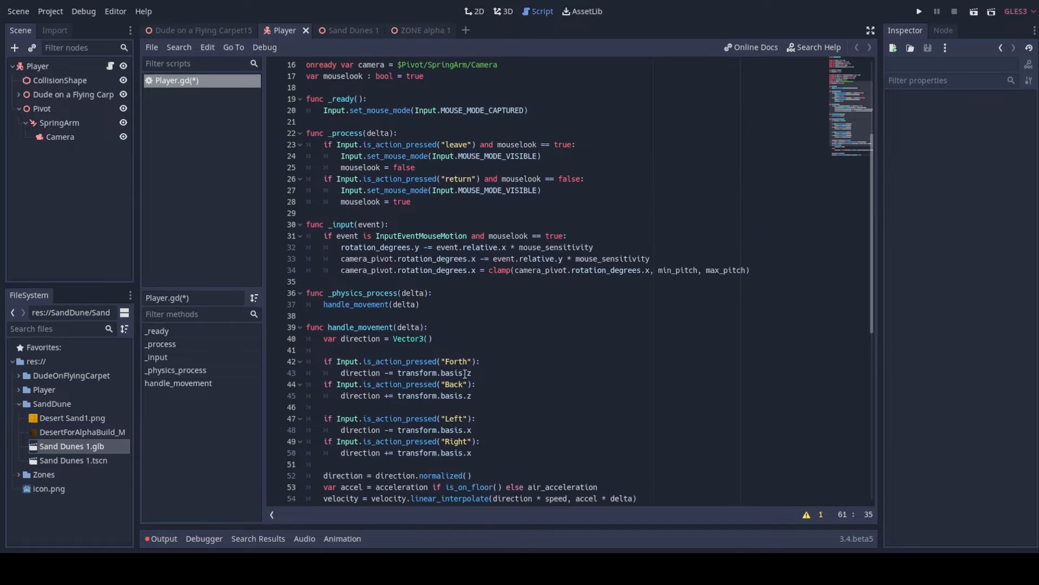
pyautogui.click(411, 28)
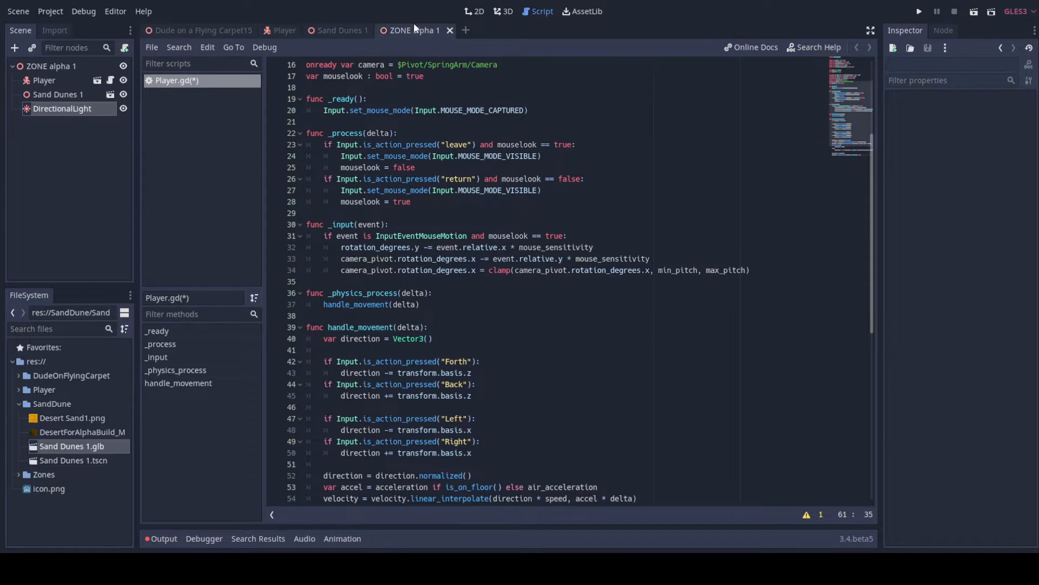
pyautogui.click(974, 12)
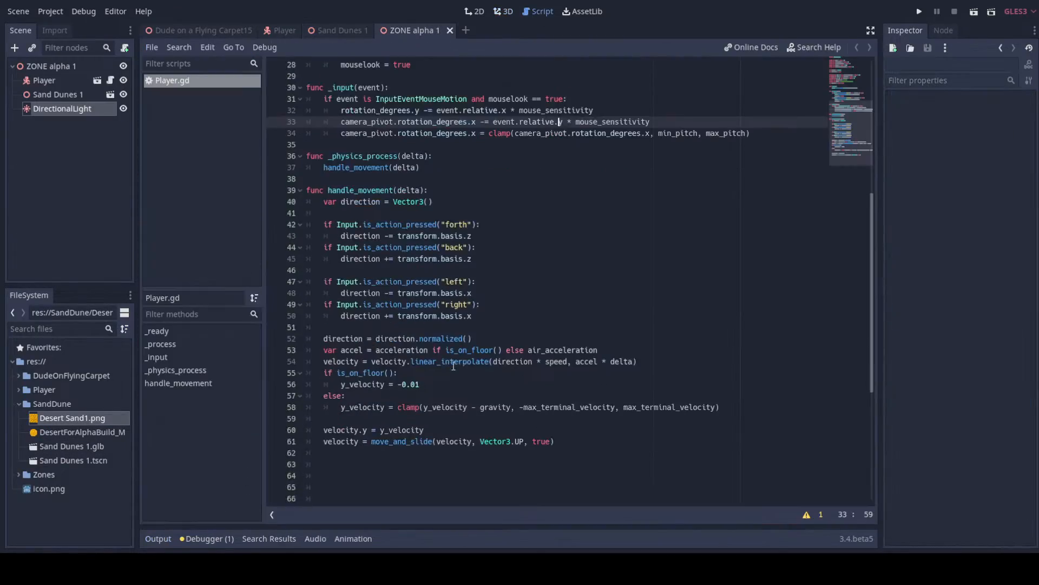
# Return to the mouse mode code in Player.gd's _process function.
pyautogui.scroll(6, 568, 281)
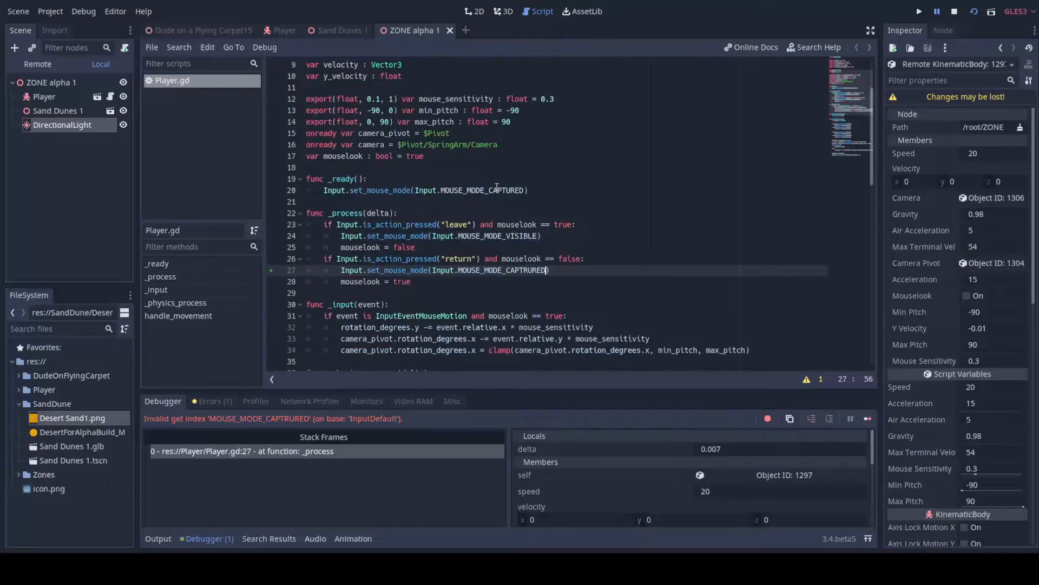